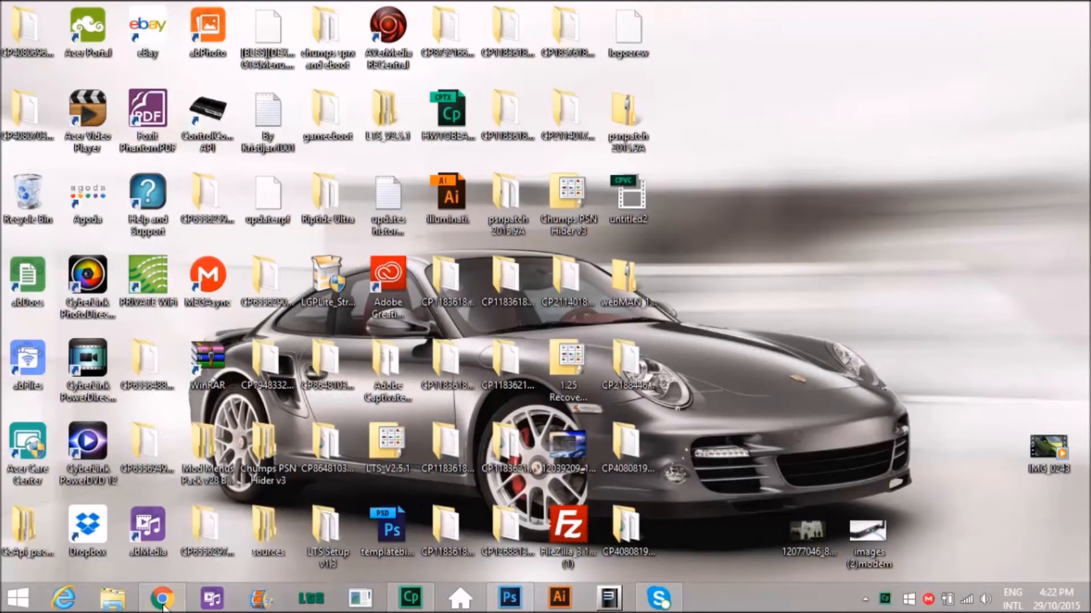
View the YouTube channel page in Chrome down to its uploaded videos, and minimize the browser.
click(162, 598)
drag(1086, 239, 1086, 424)
drag(1088, 385, 1085, 148)
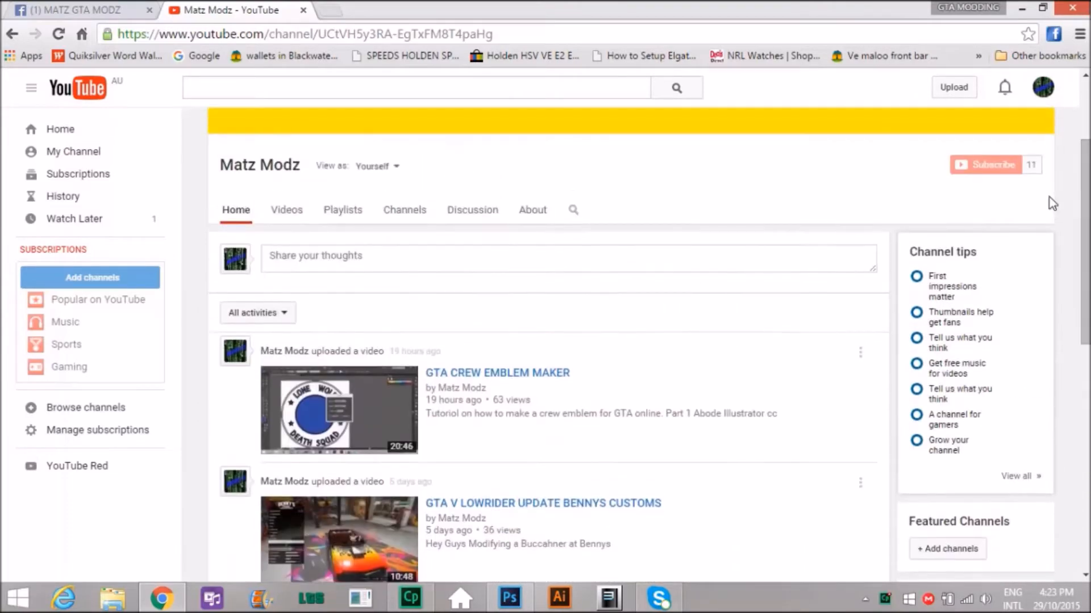
click(1021, 9)
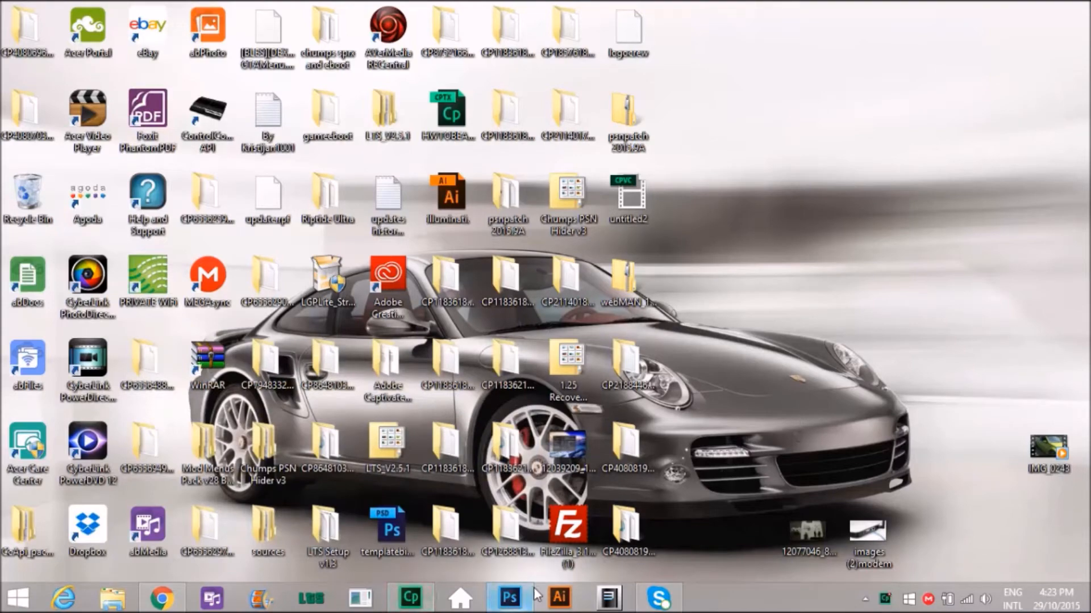
Switch to Photoshop and start a new document named exiled.
click(508, 598)
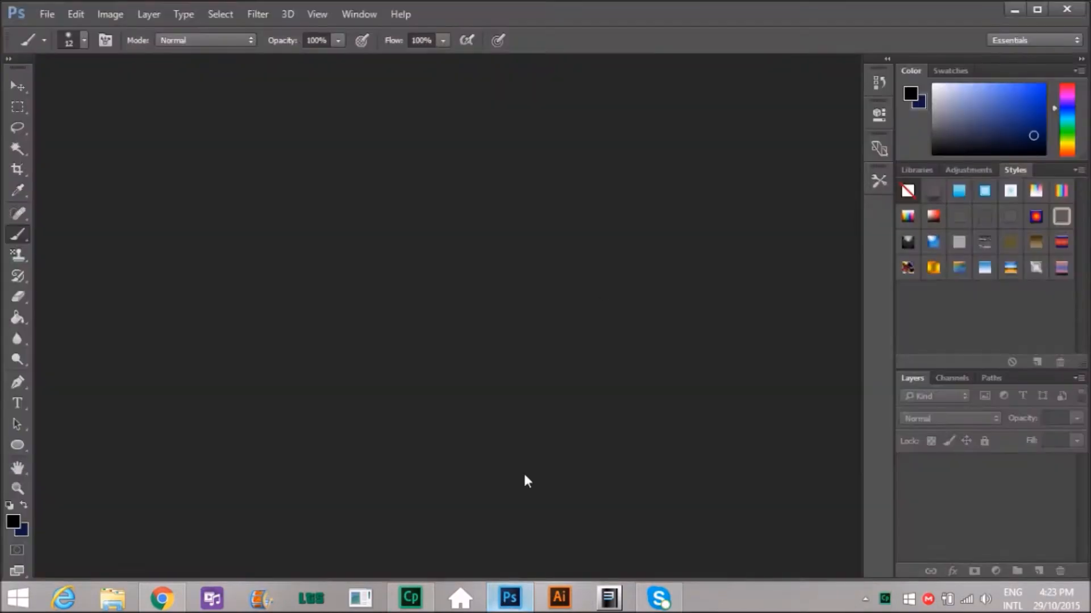
click(49, 17)
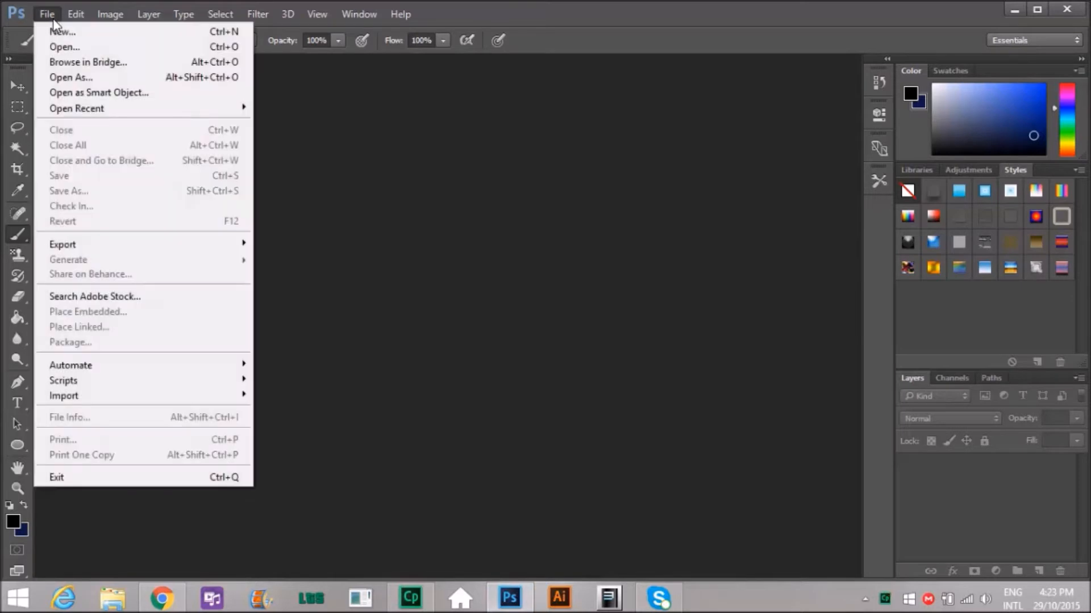
click(59, 33)
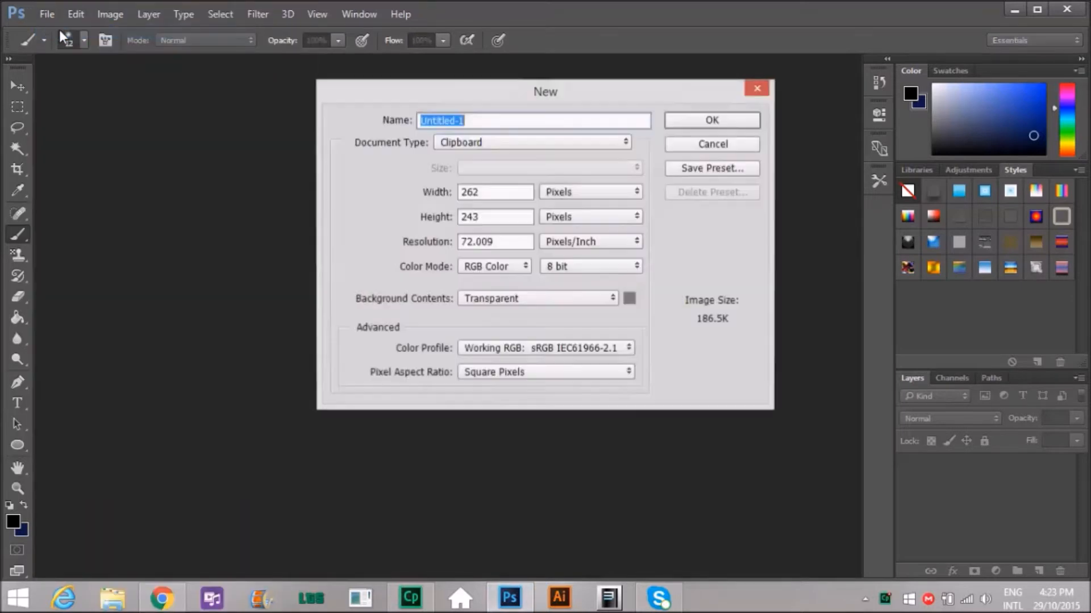
click(504, 124)
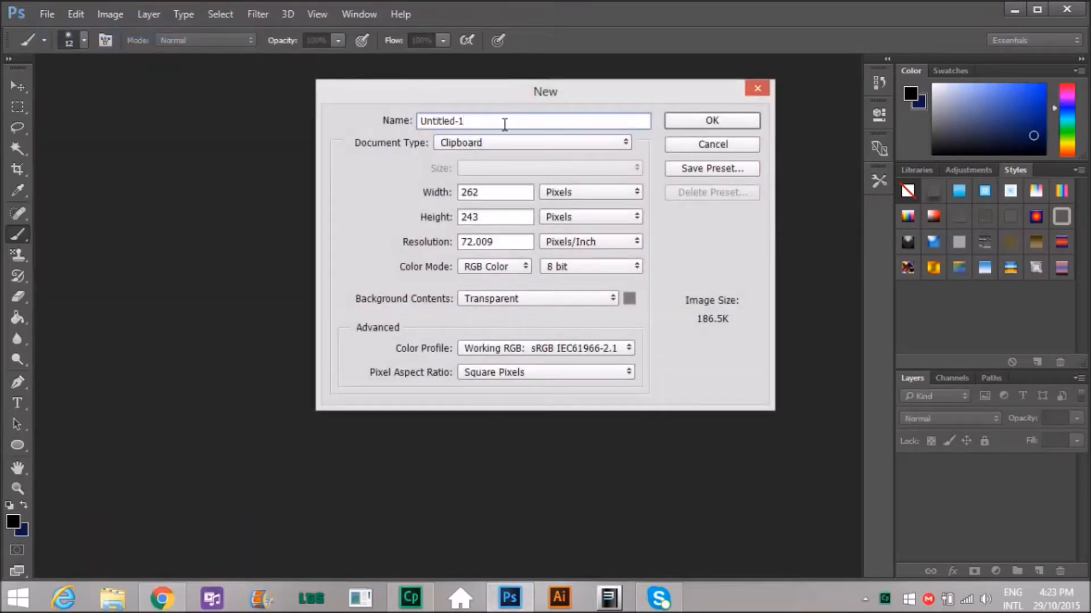
key(BackSpace)
key(BackSpace)
key(BackSpace)
key(BackSpace)
key(BackSpace)
key(BackSpace)
key(BackSpace)
key(BackSpace)
key(BackSpace)
key(BackSpace)
Set the new document's width and height to 512 pixels each and create it.
click(484, 192)
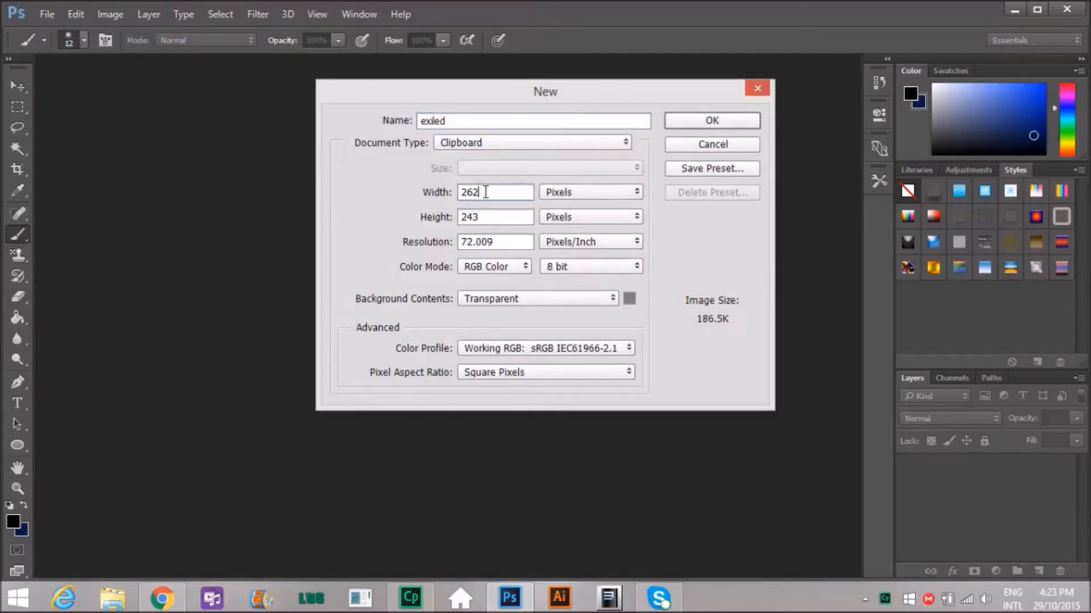
key(BackSpace)
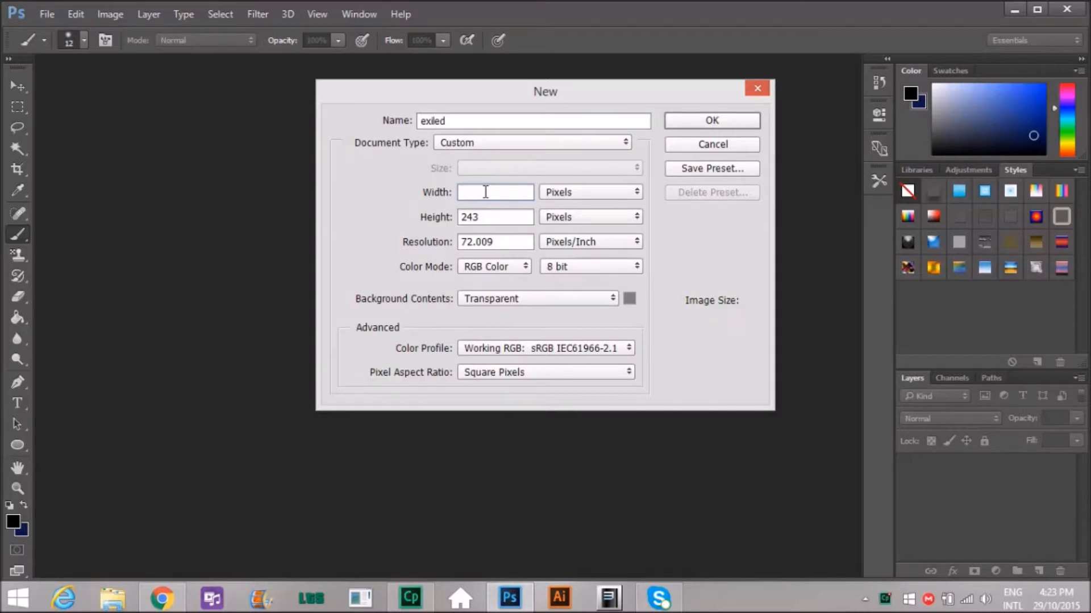
text(512)
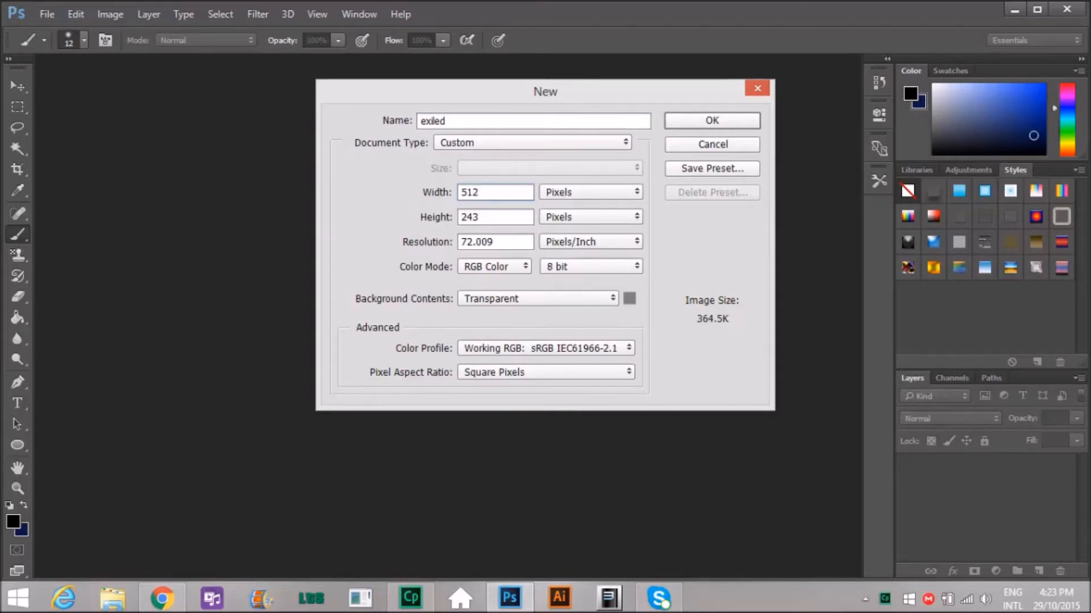
click(499, 219)
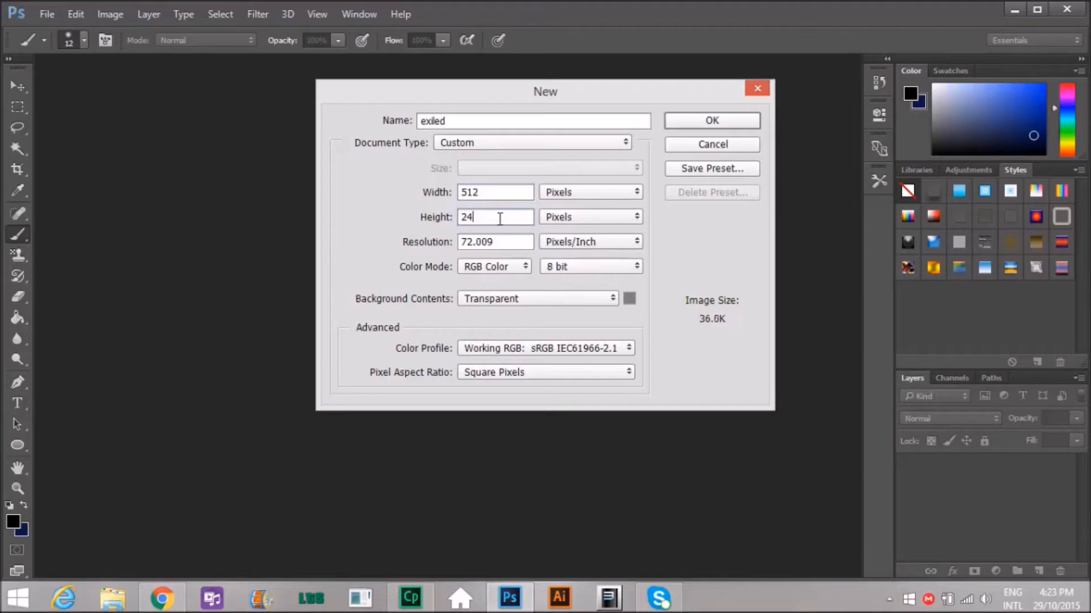
text(512)
click(725, 119)
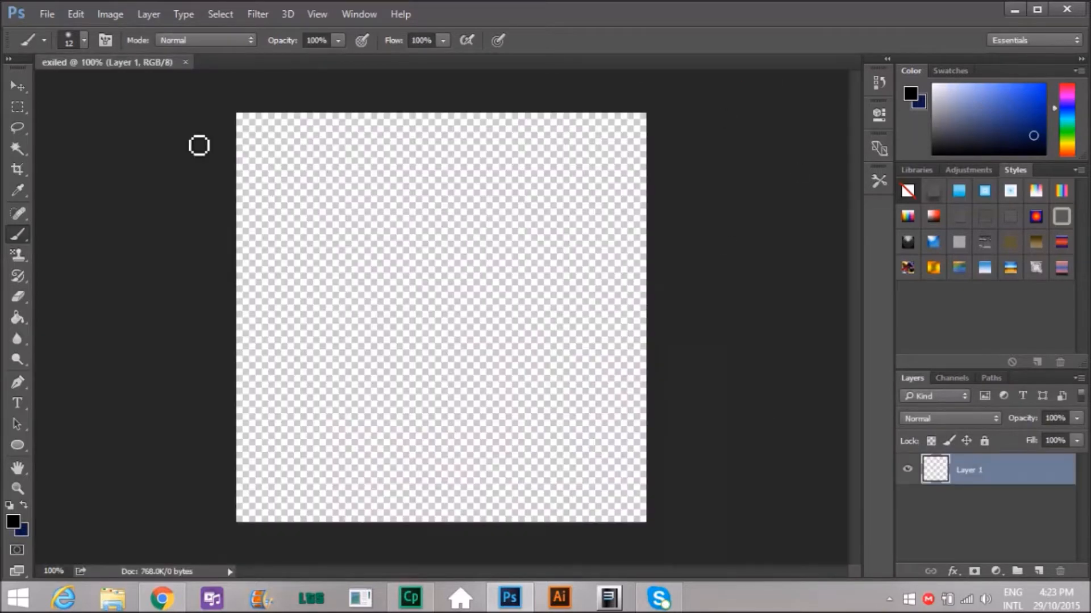
click(46, 15)
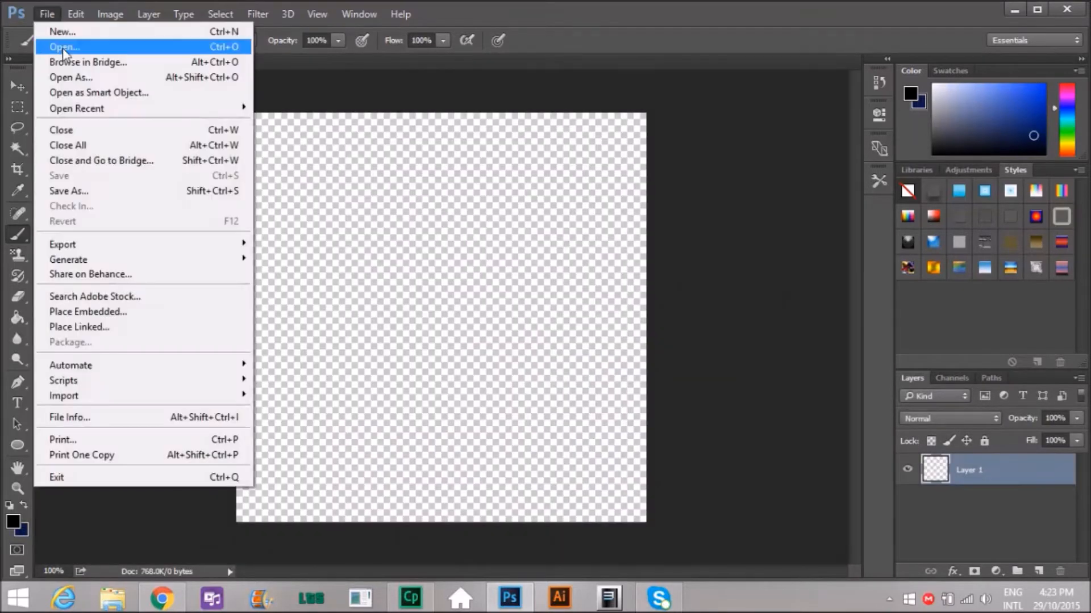
click(62, 47)
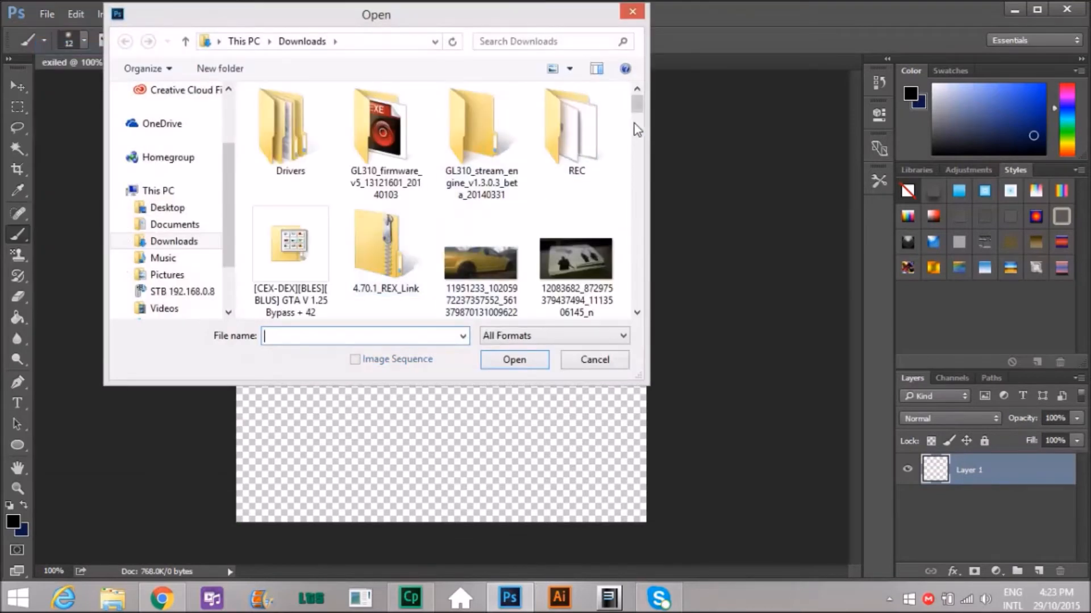
drag(638, 105, 645, 235)
click(631, 12)
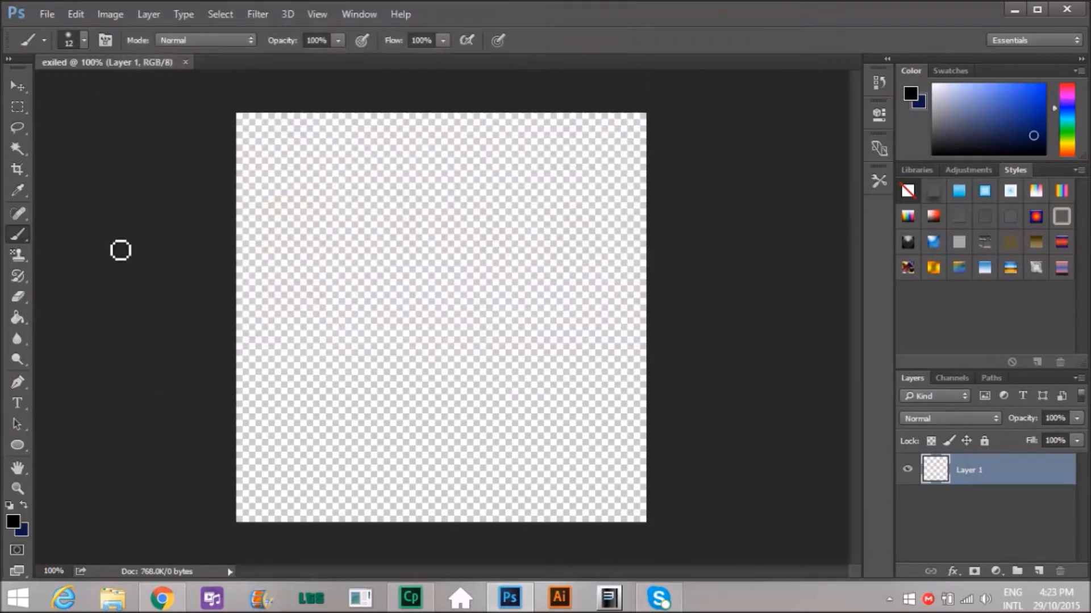
Open the EXILED image from the Pictures folder.
click(48, 14)
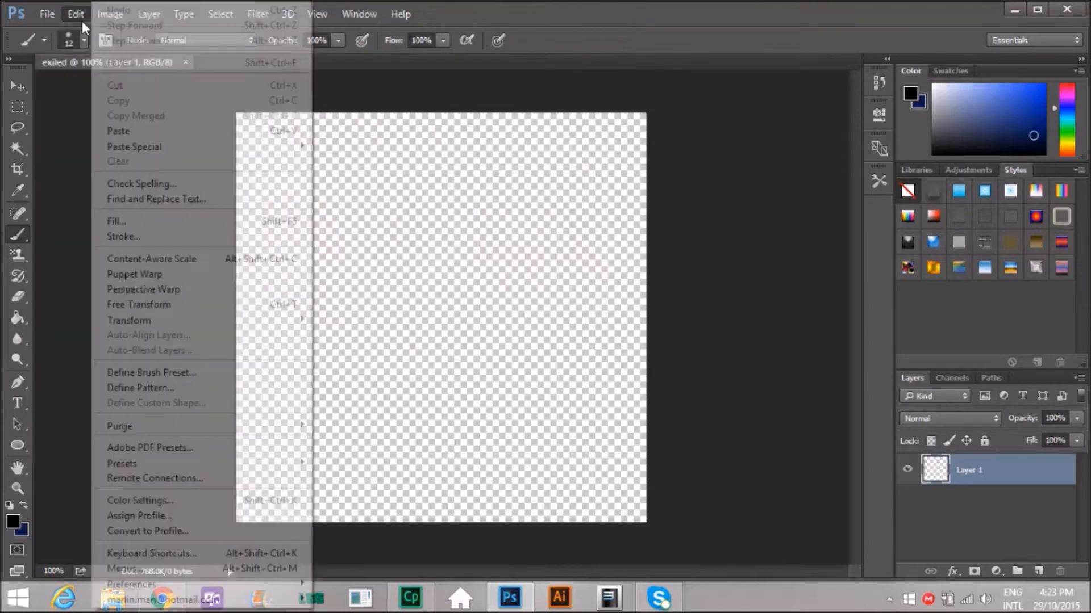
click(56, 46)
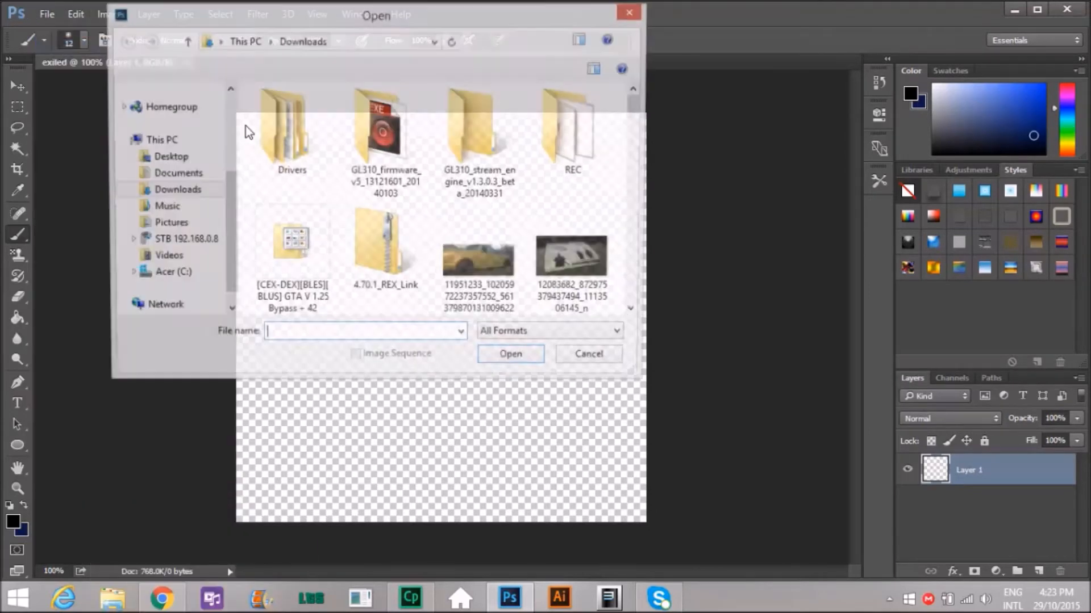
click(179, 226)
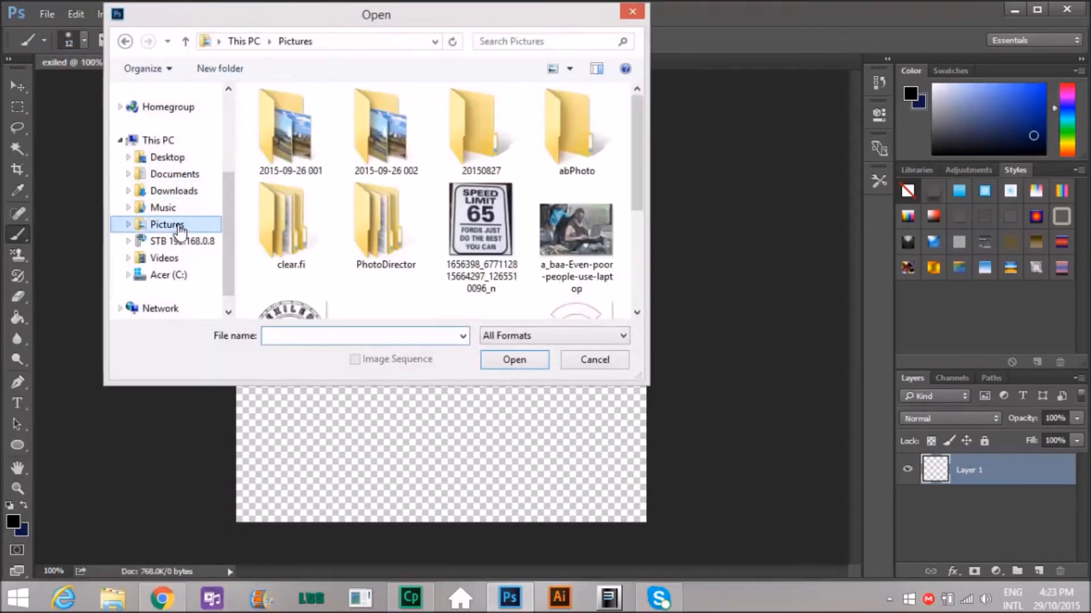
scroll(639, 134, down, 2)
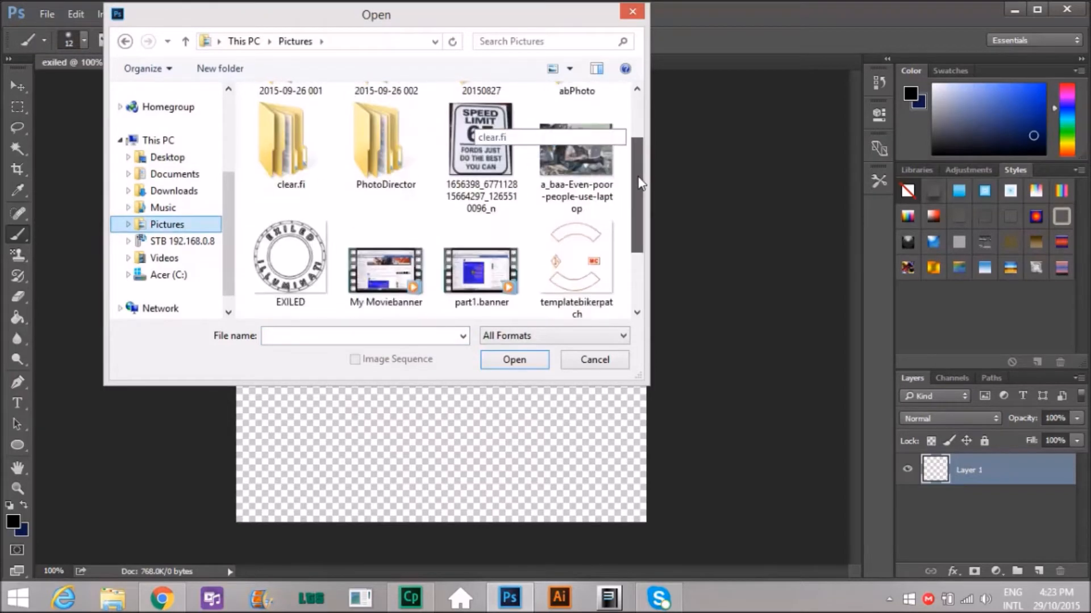
click(276, 254)
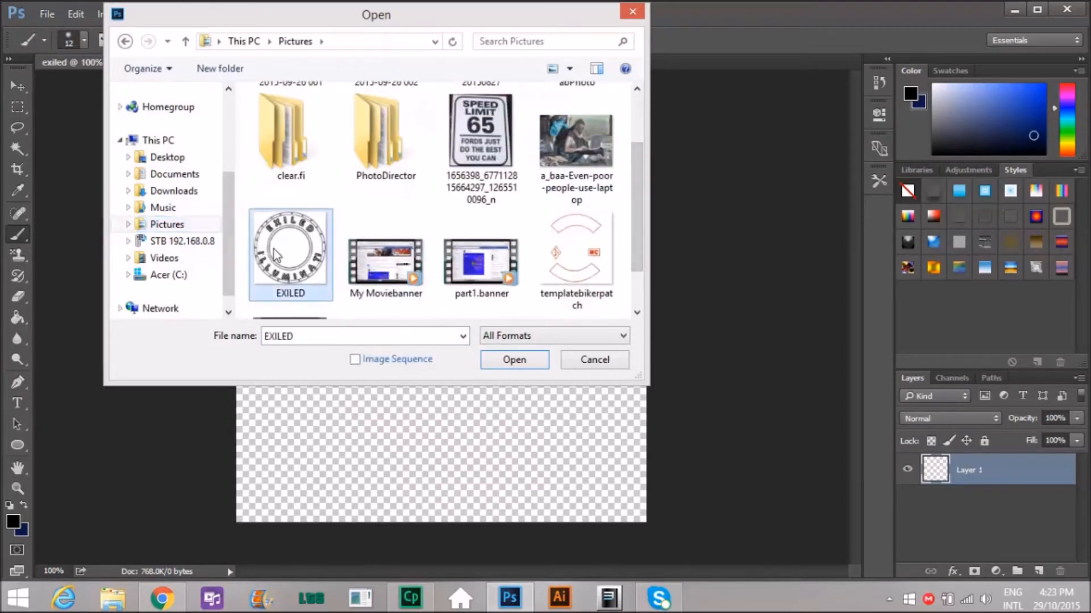
click(522, 366)
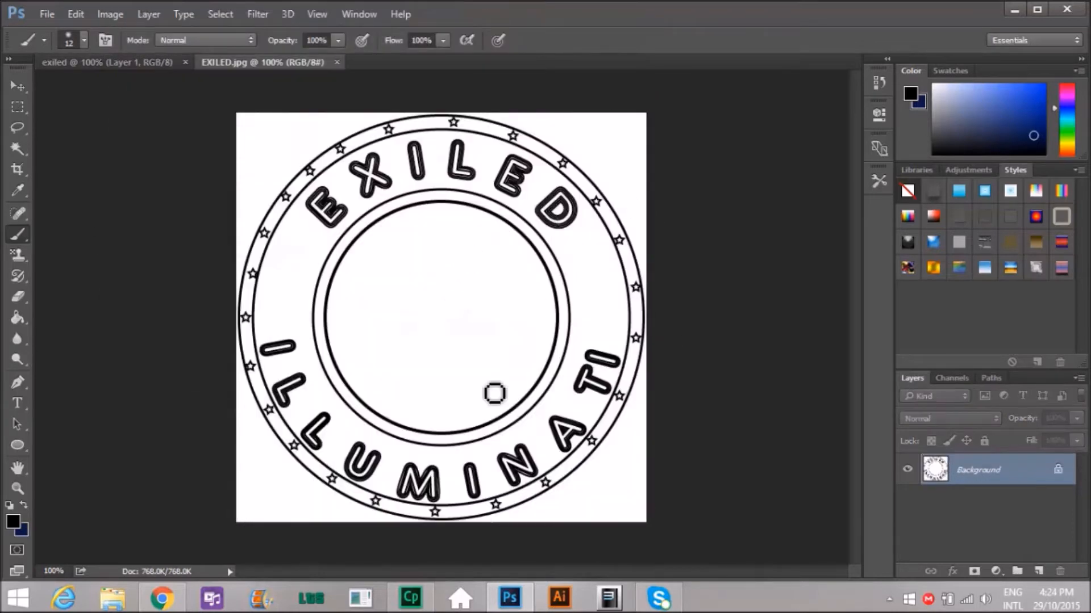
Try to cut away the white area outside the emblem's outer circle using the Magic Wand.
click(24, 151)
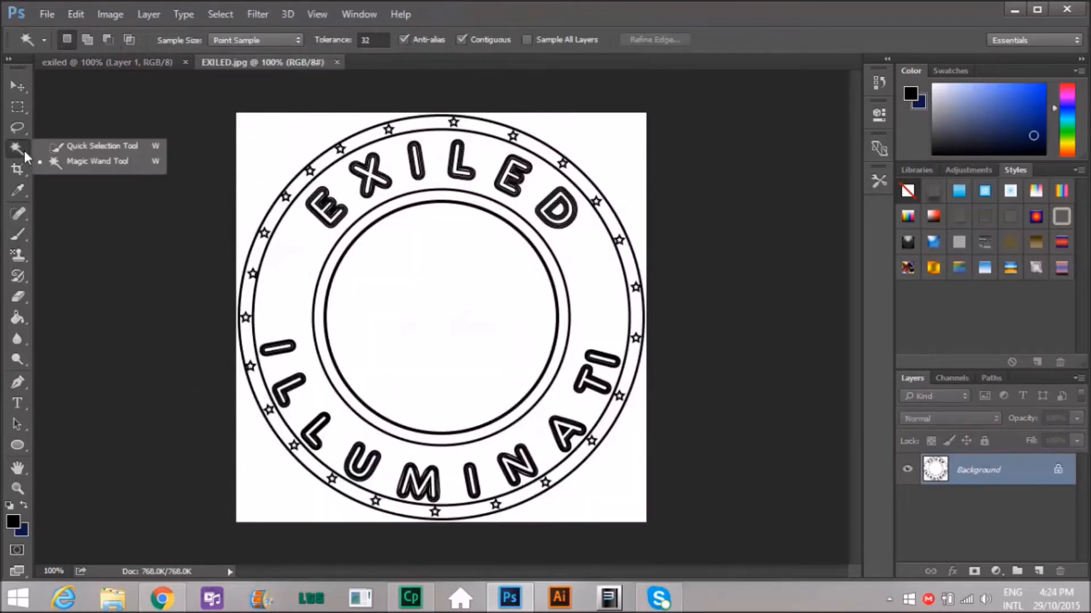
click(92, 167)
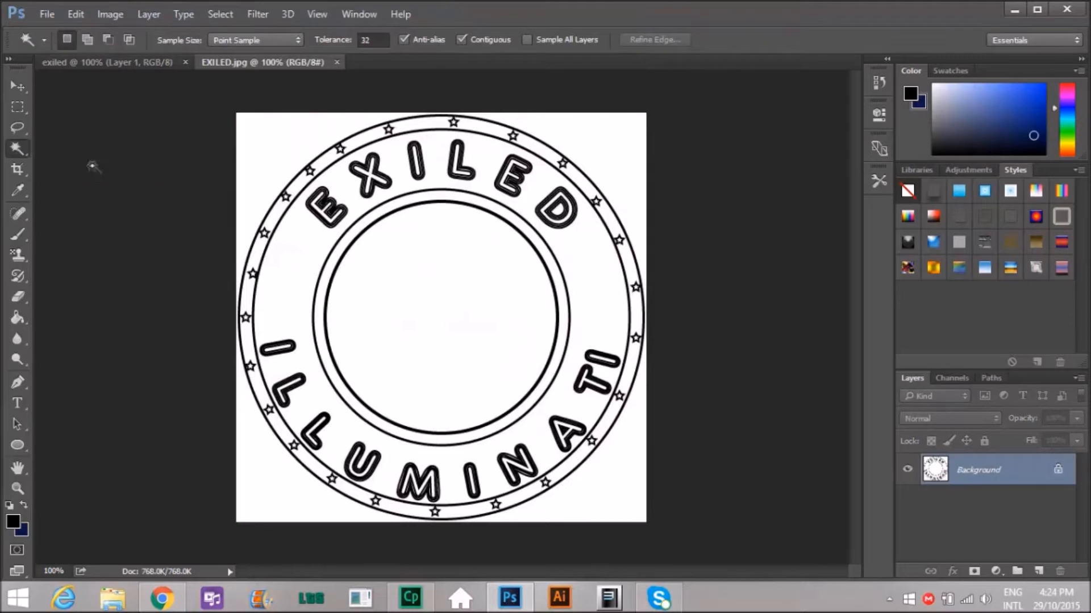
click(276, 168)
click(74, 14)
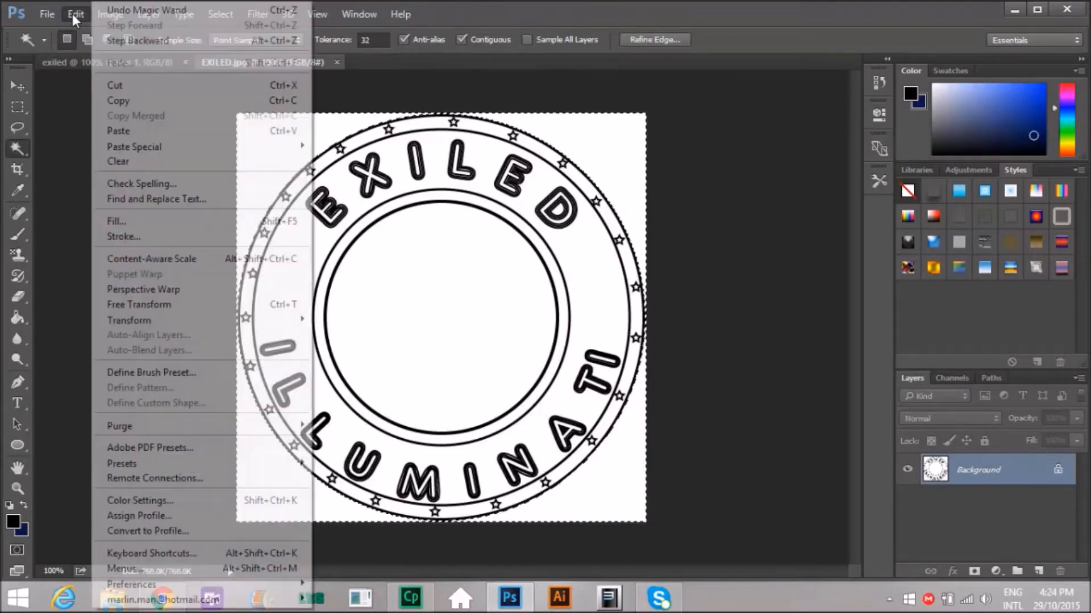
click(155, 90)
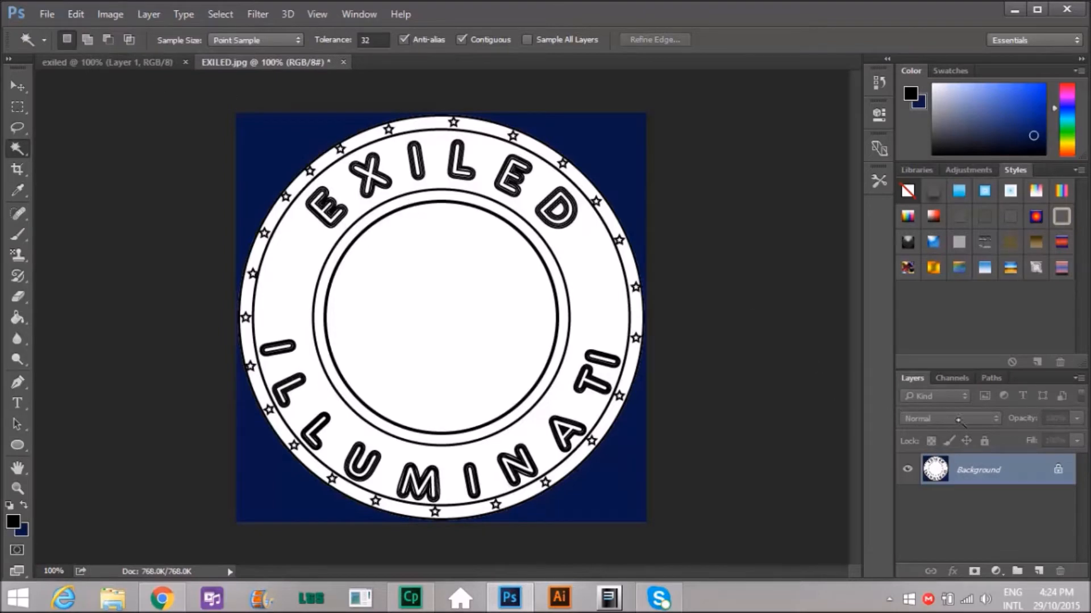
Unlock the Background layer and cut the area outside the emblem's outer circle, selected with the Magic Wand.
click(1059, 470)
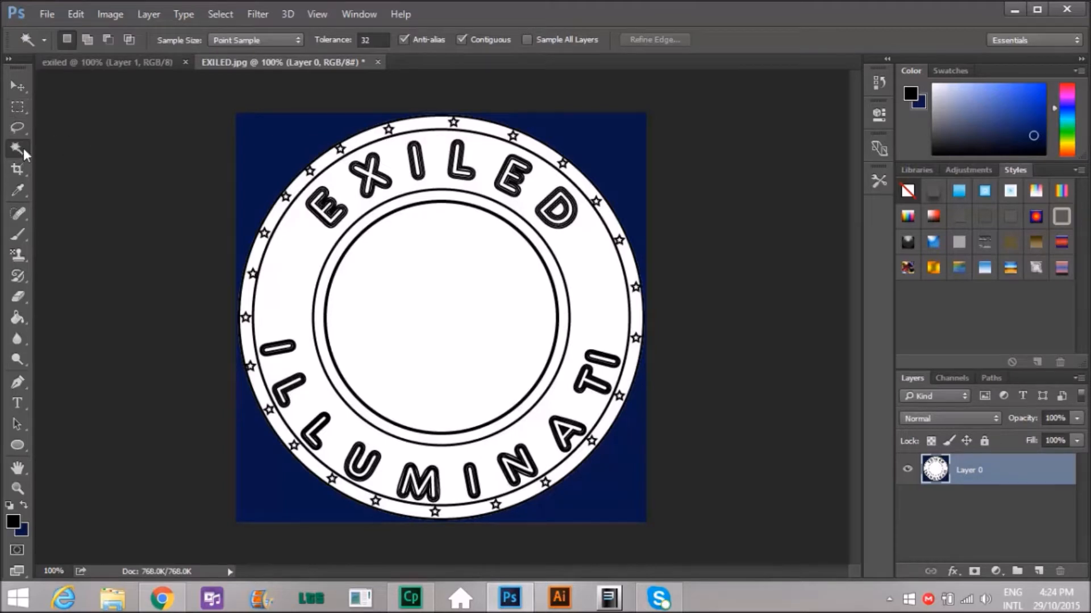
click(261, 151)
click(74, 15)
click(74, 15)
click(75, 14)
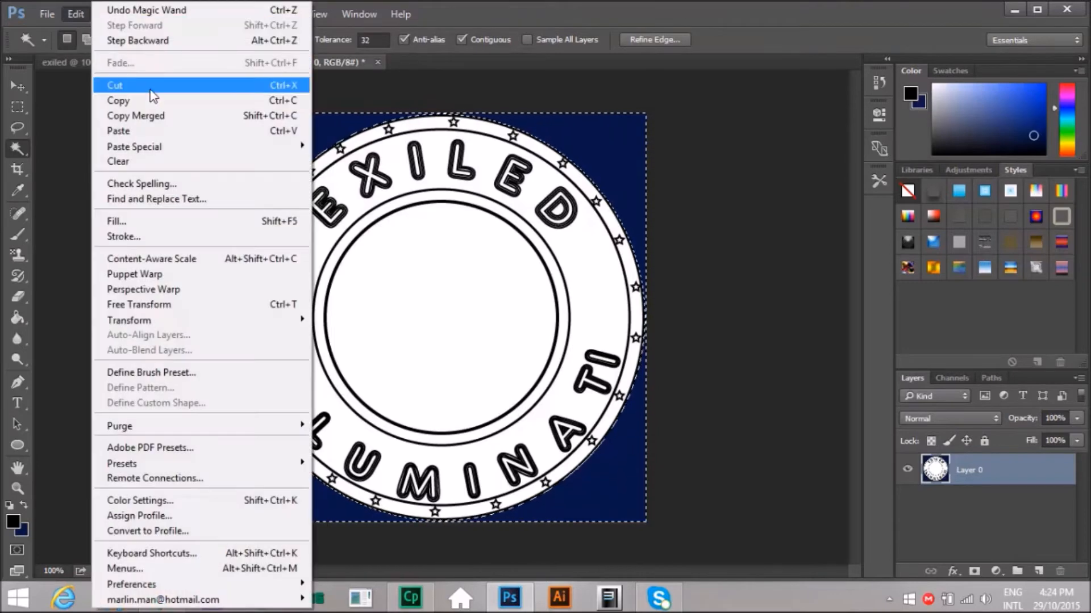
click(116, 85)
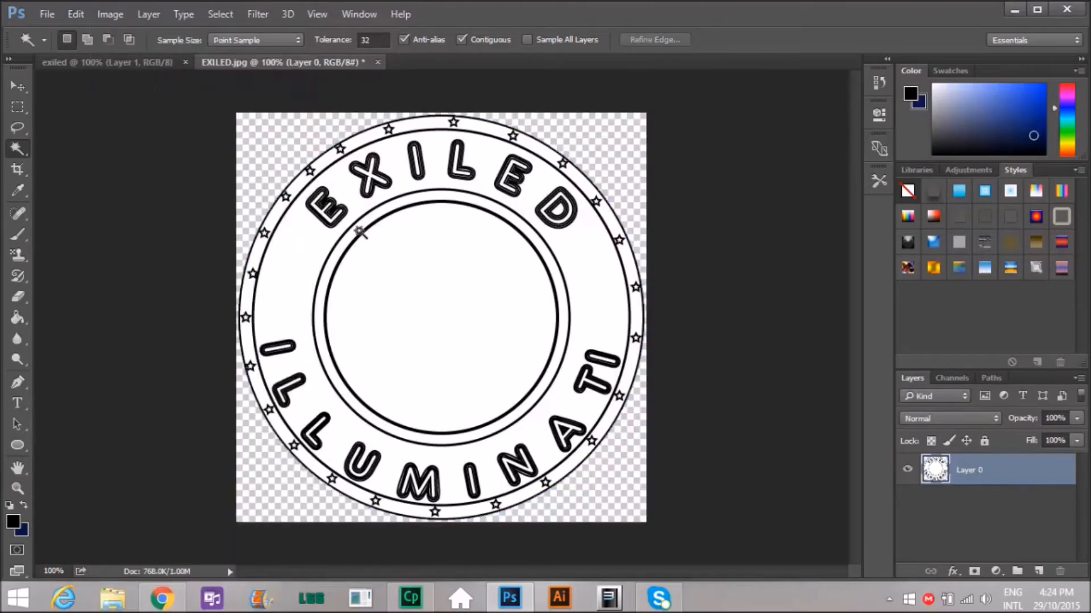
Select the white area inside the emblem's inner circle with the Magic Wand and cut it.
click(430, 284)
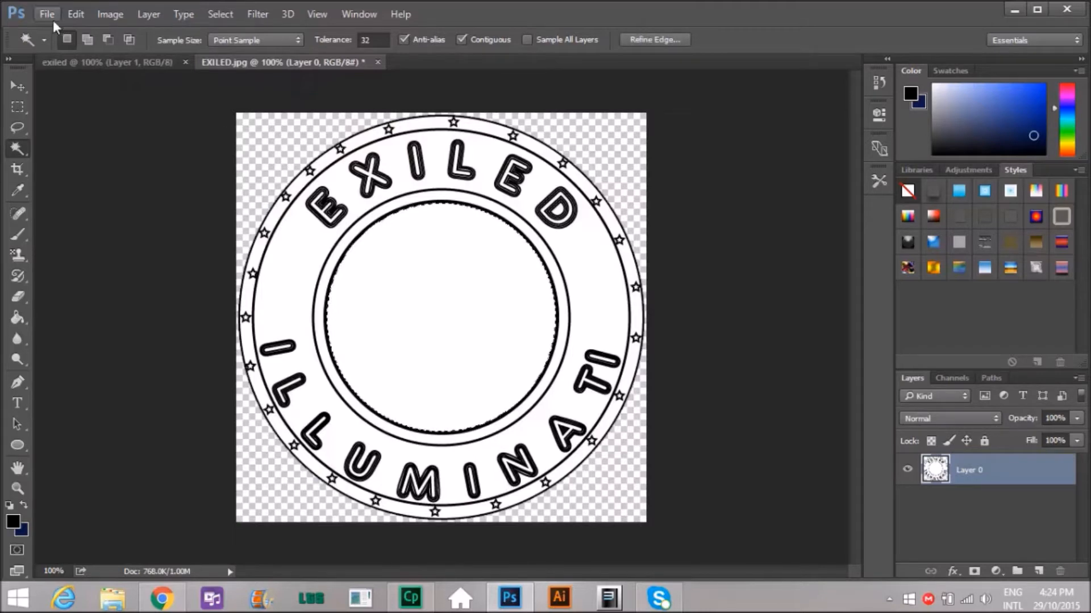
click(76, 14)
click(119, 85)
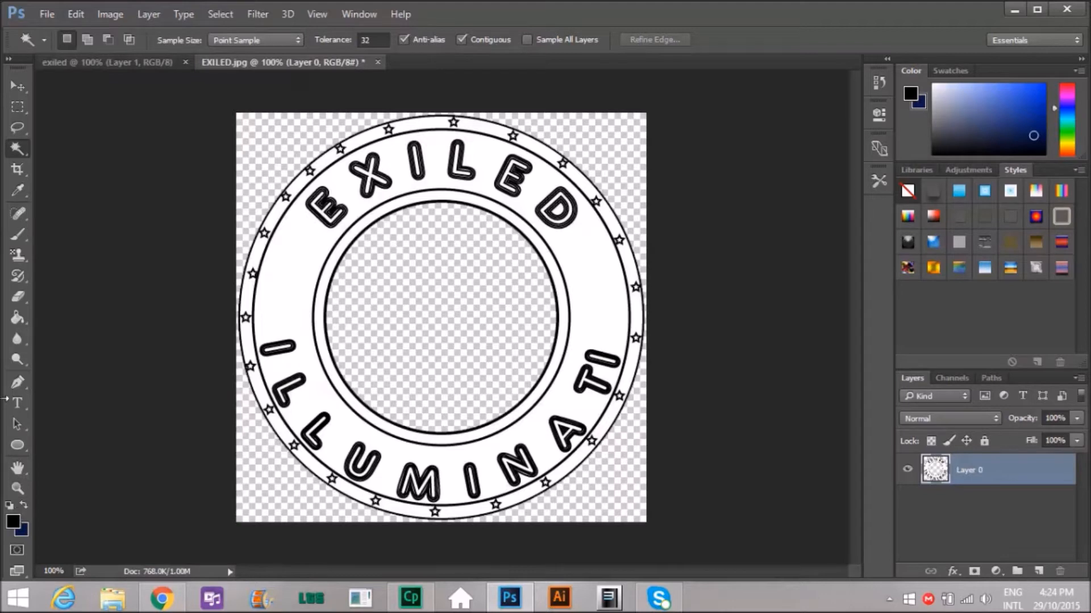
Fill every section of the emblem's outer star band and the transparent inner circle with black using the Paint Bucket Tool.
click(18, 317)
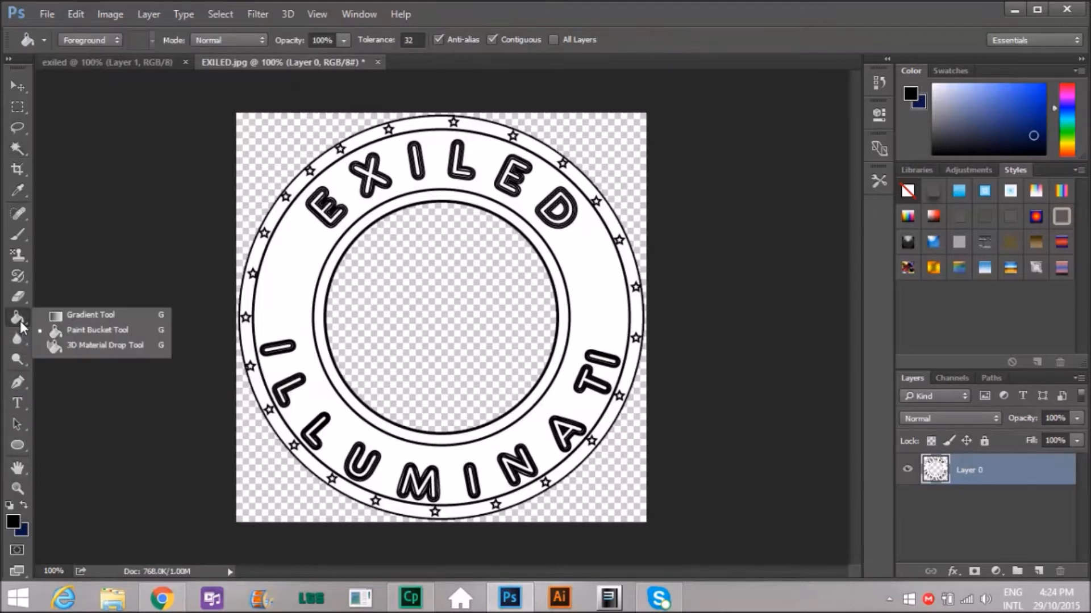
click(90, 331)
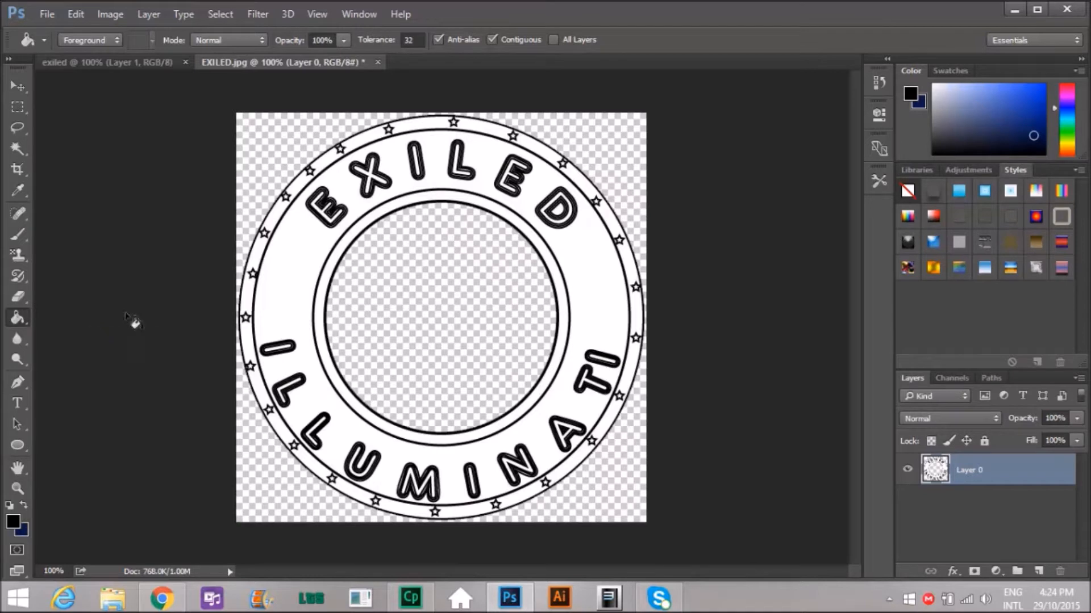
click(251, 292)
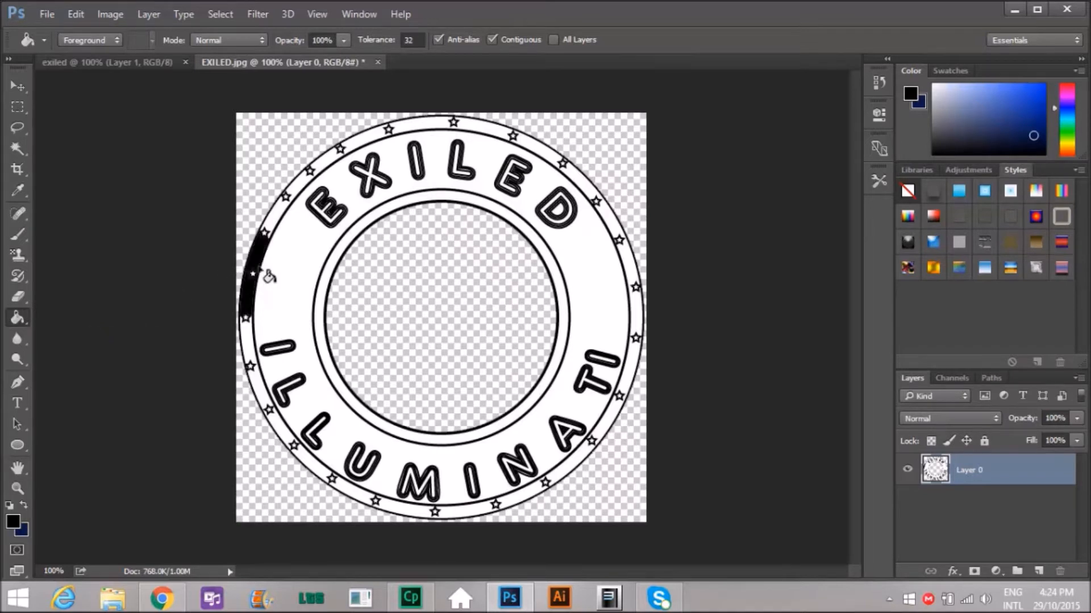
click(276, 225)
click(301, 183)
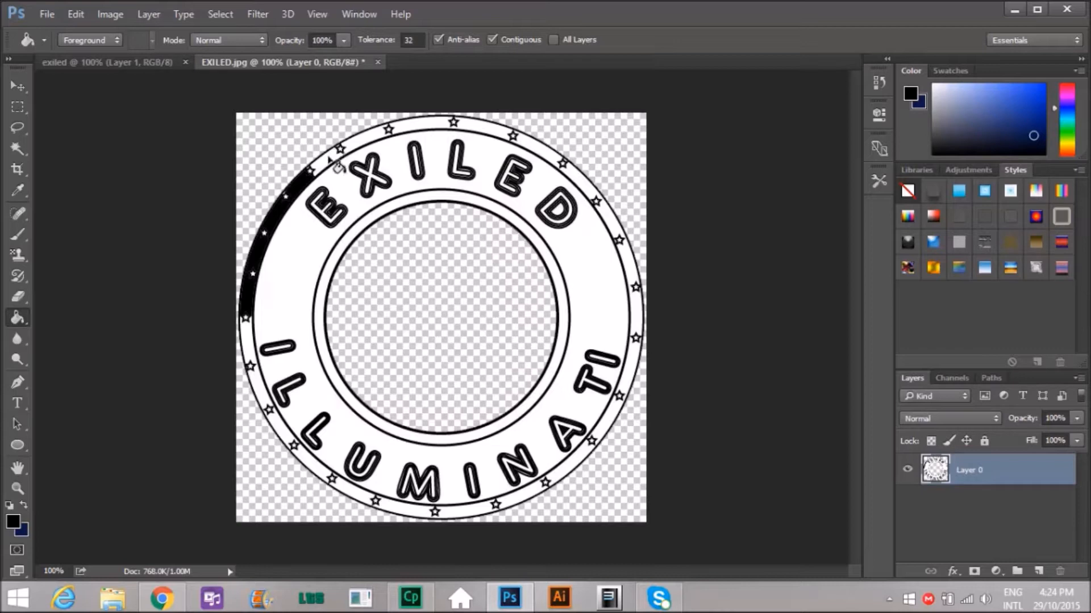
click(327, 160)
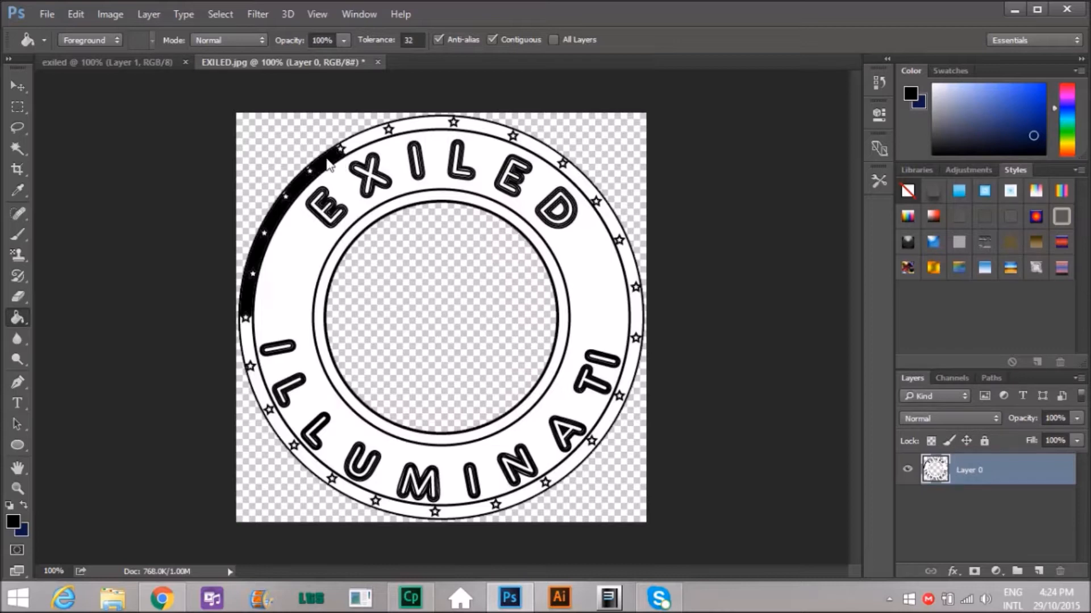
click(363, 145)
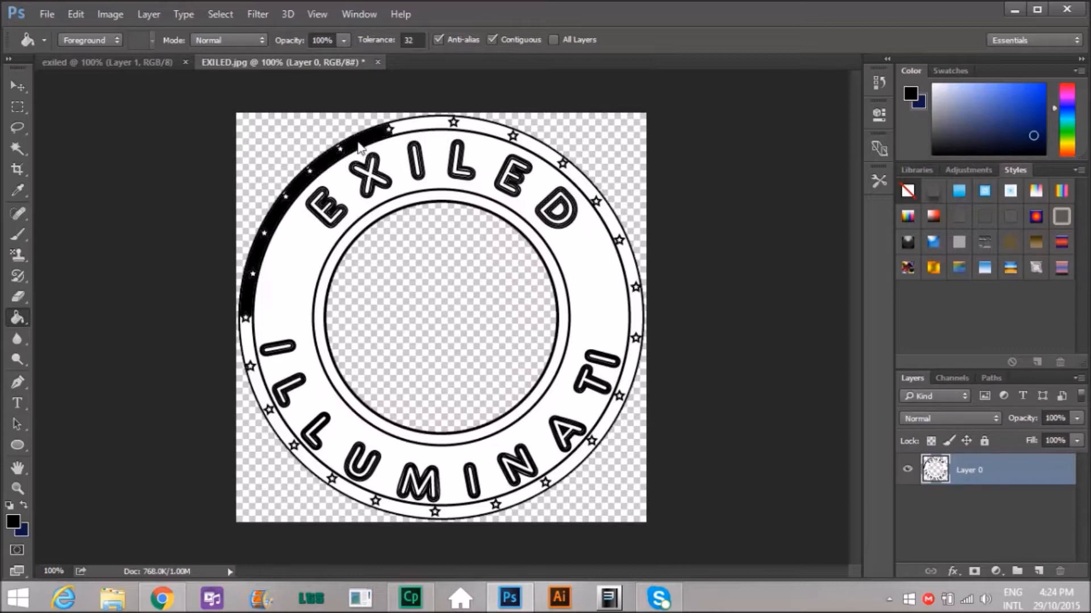
click(410, 132)
click(535, 148)
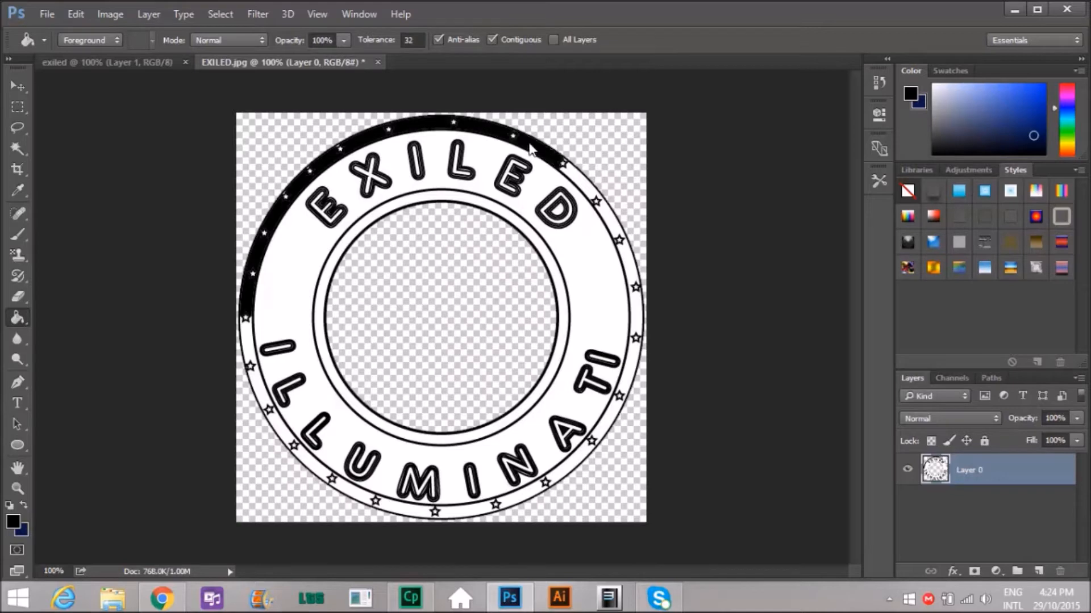
click(589, 186)
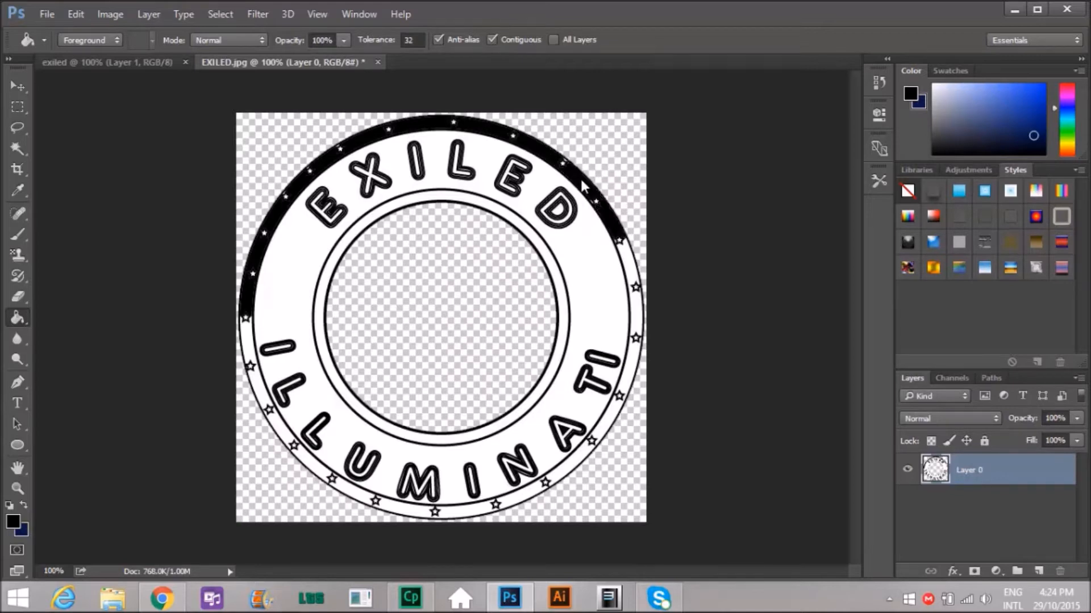
click(634, 265)
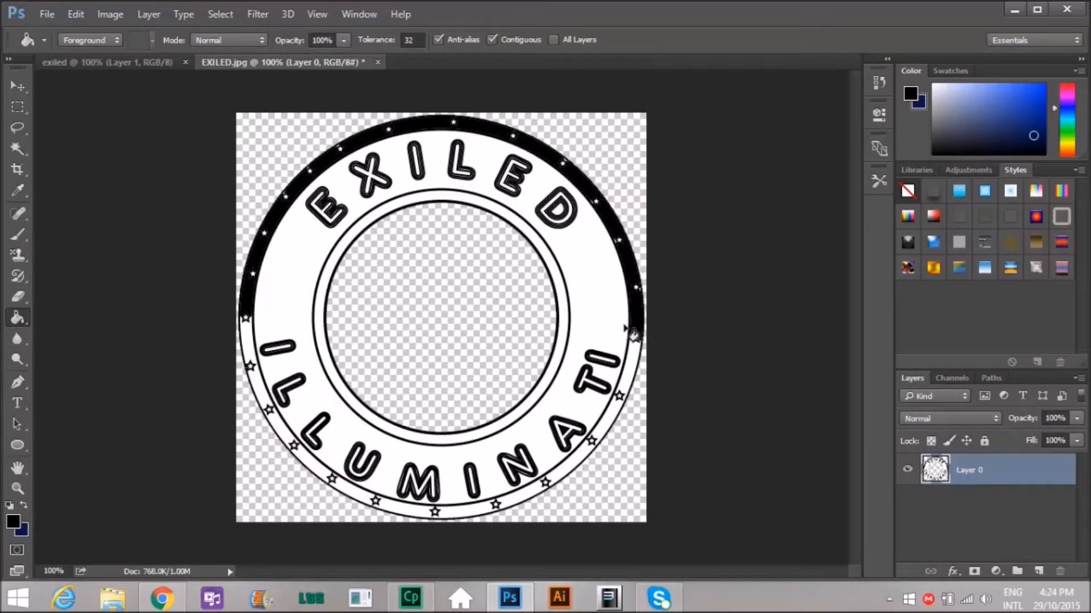
click(634, 368)
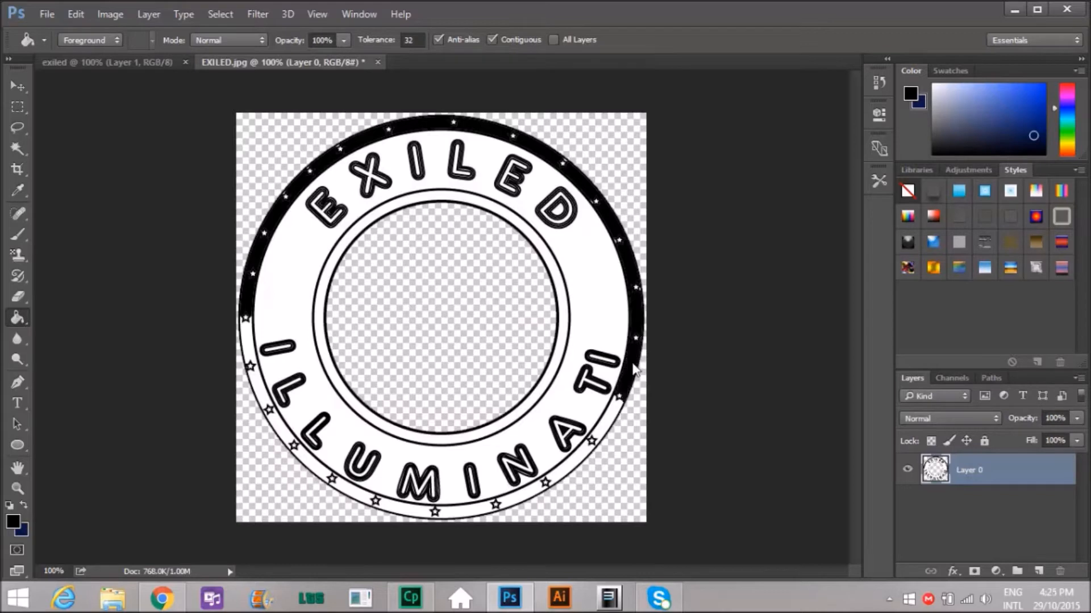
click(611, 417)
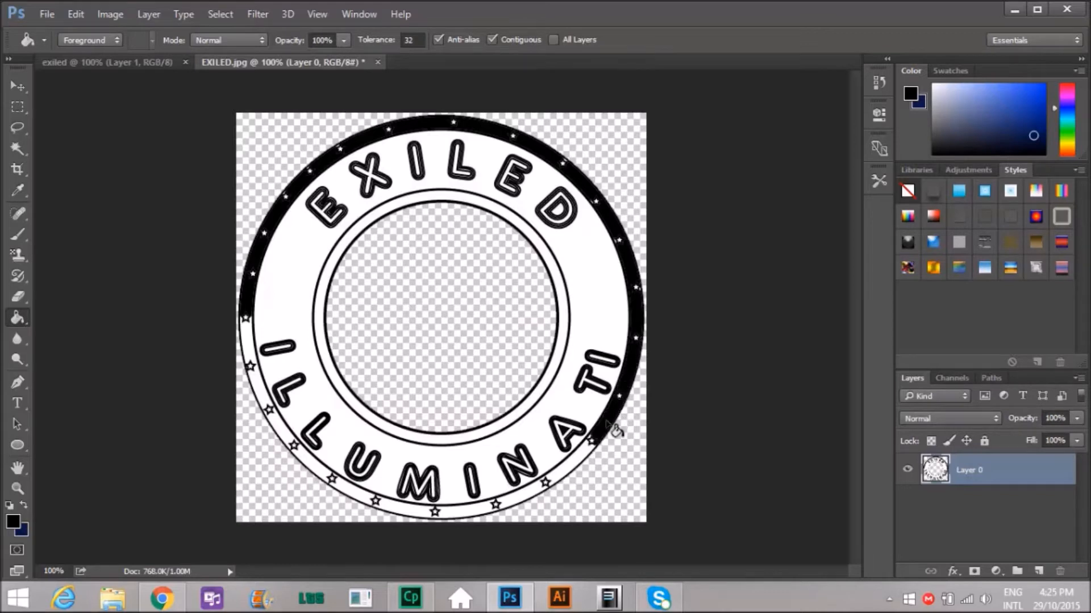
click(570, 467)
click(520, 501)
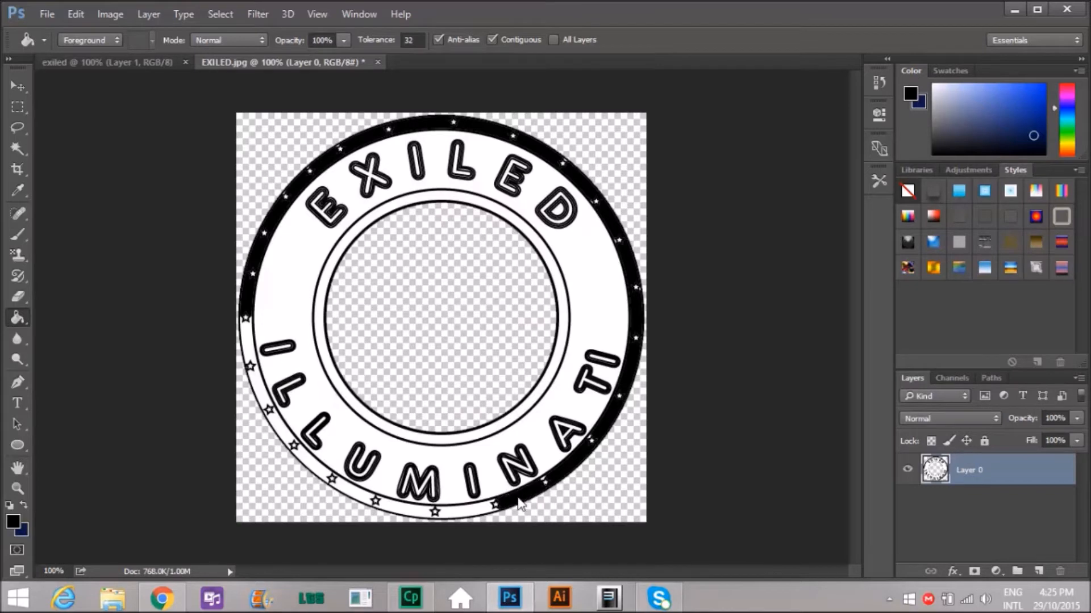
click(461, 513)
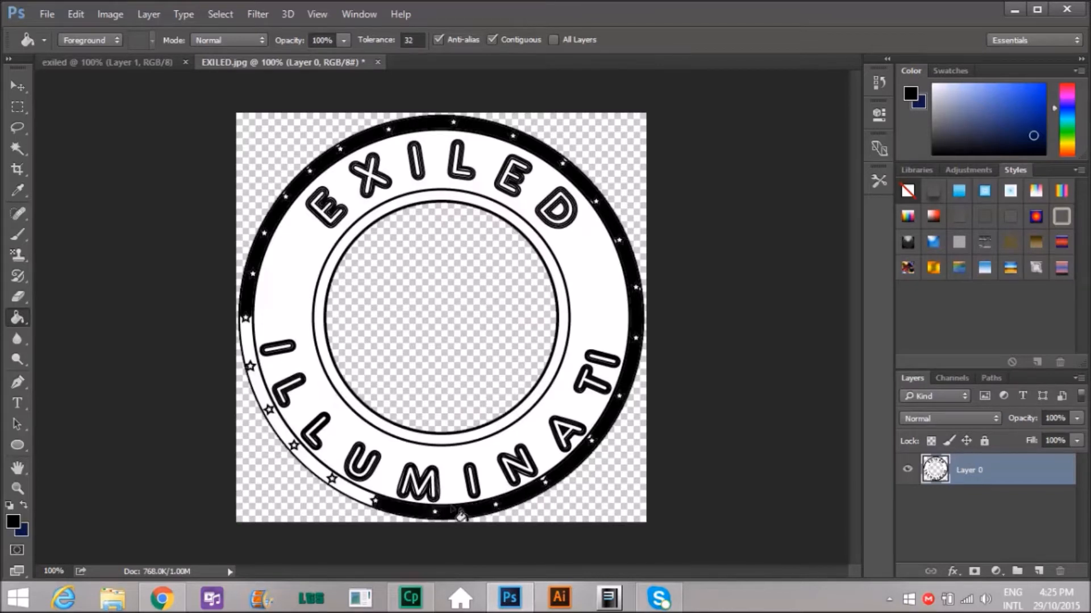
click(358, 496)
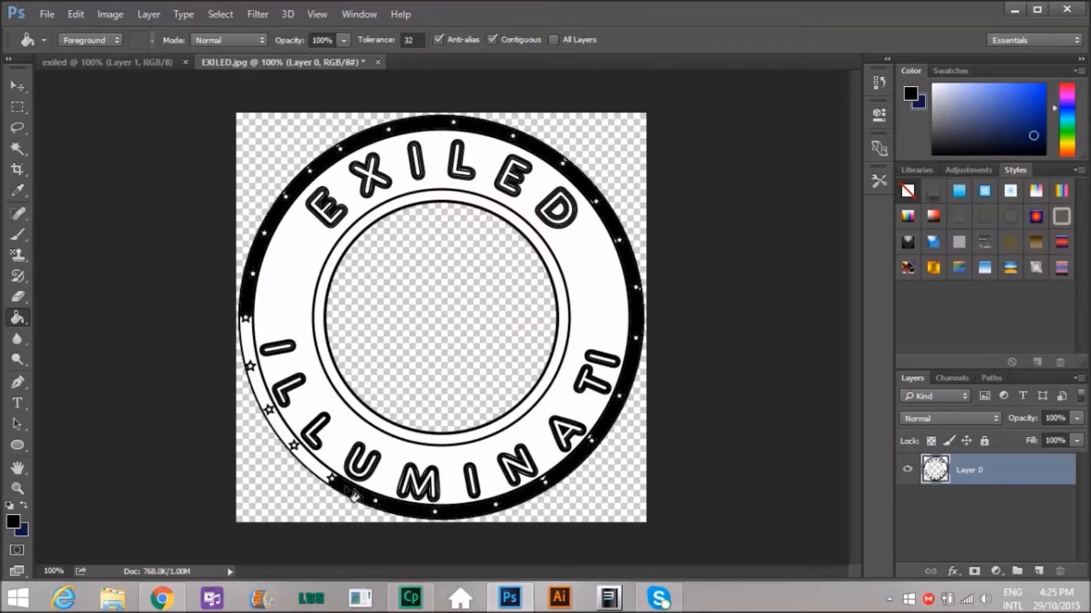
click(311, 469)
click(287, 436)
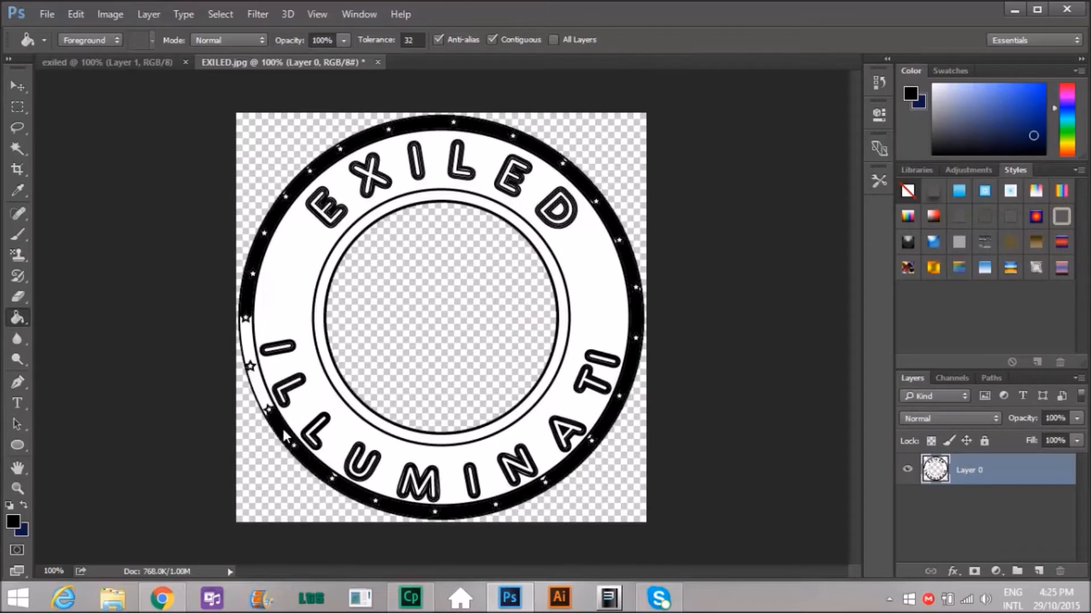
click(265, 391)
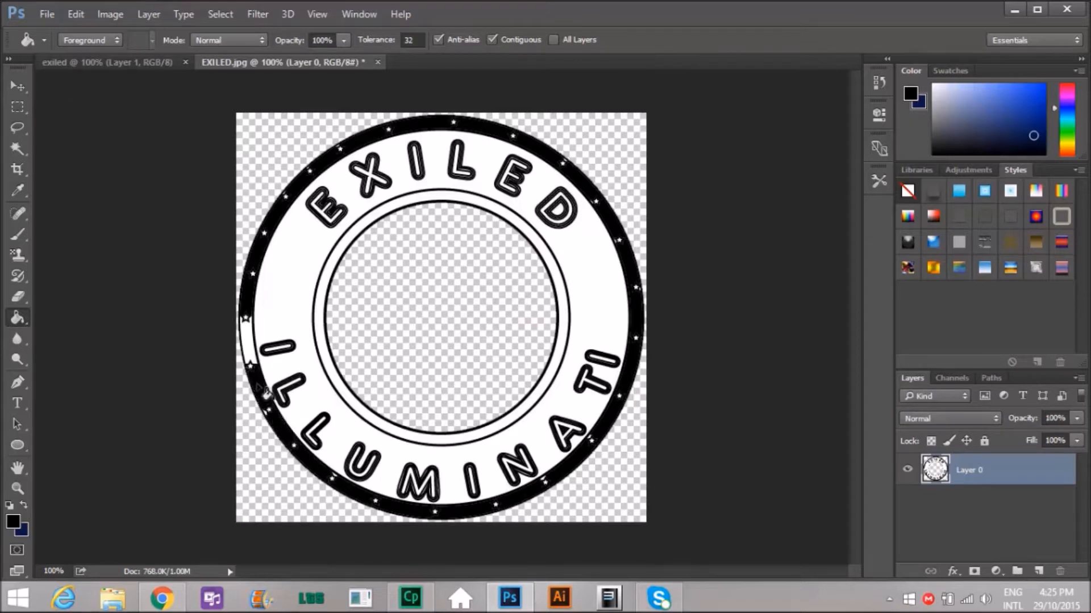
click(253, 343)
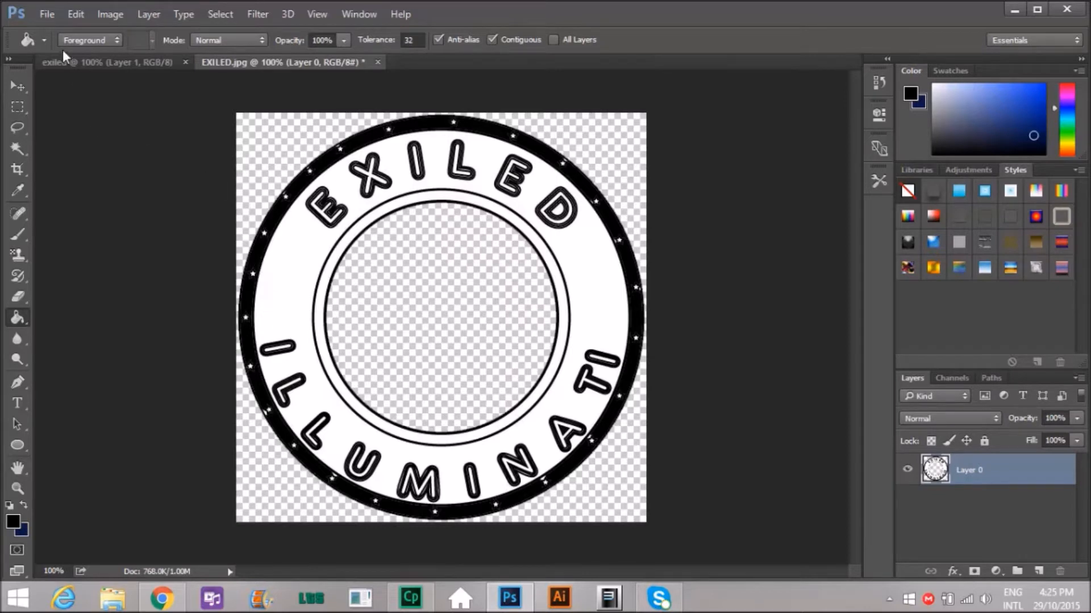
click(440, 301)
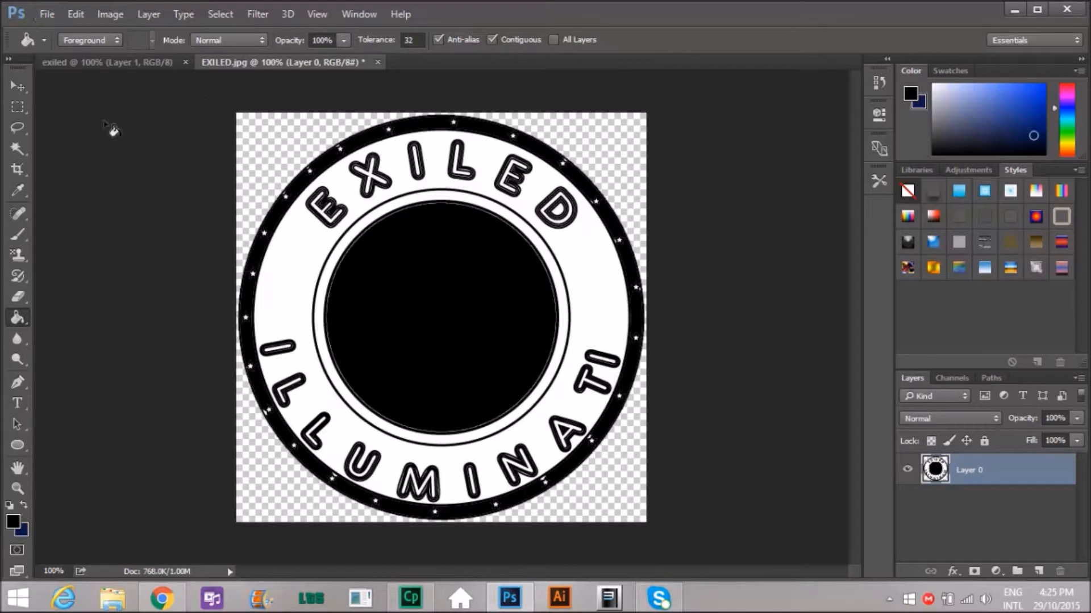
Set up the Pattern Stamp Tool with a soft 12 px brush.
click(22, 256)
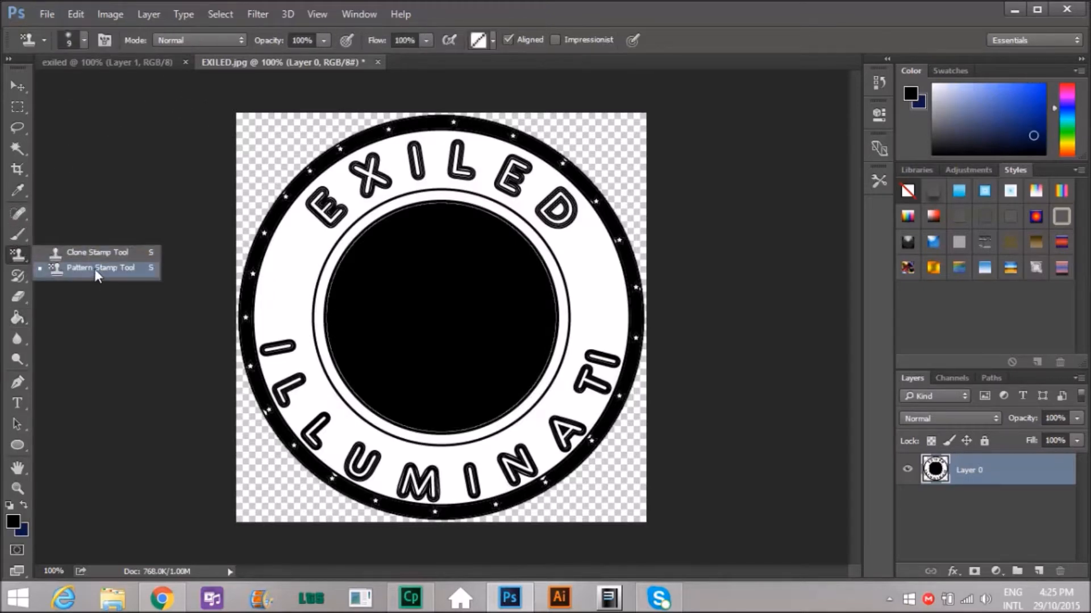
click(95, 268)
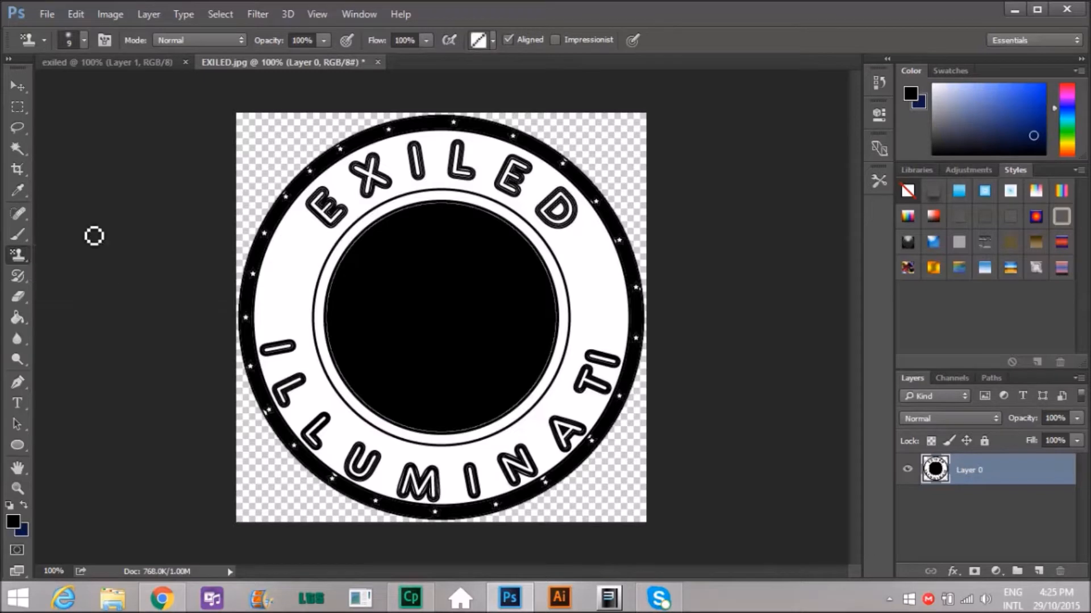
click(83, 41)
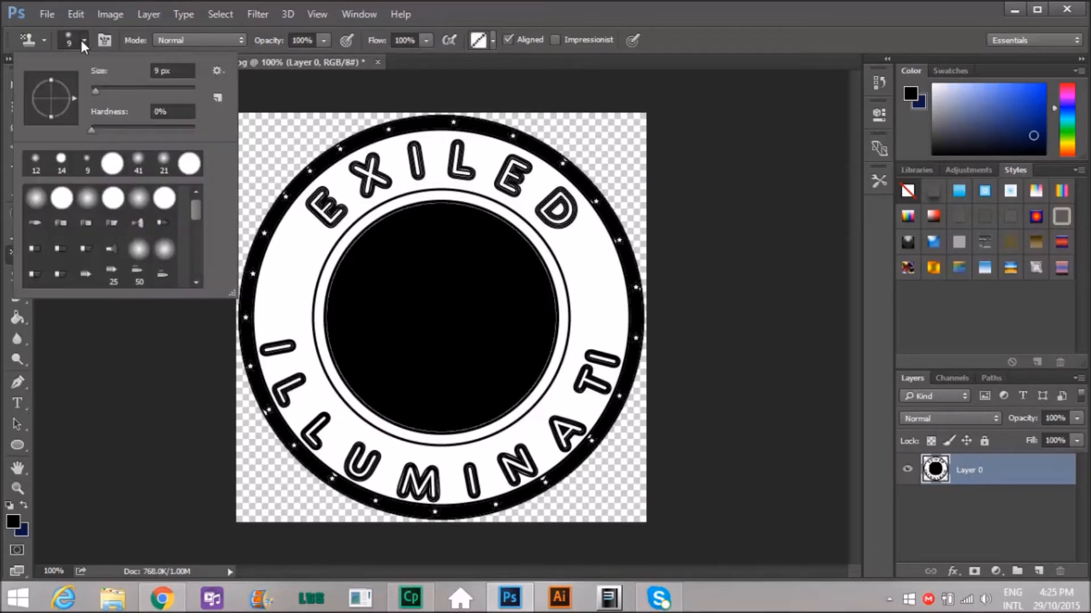
click(94, 91)
click(97, 90)
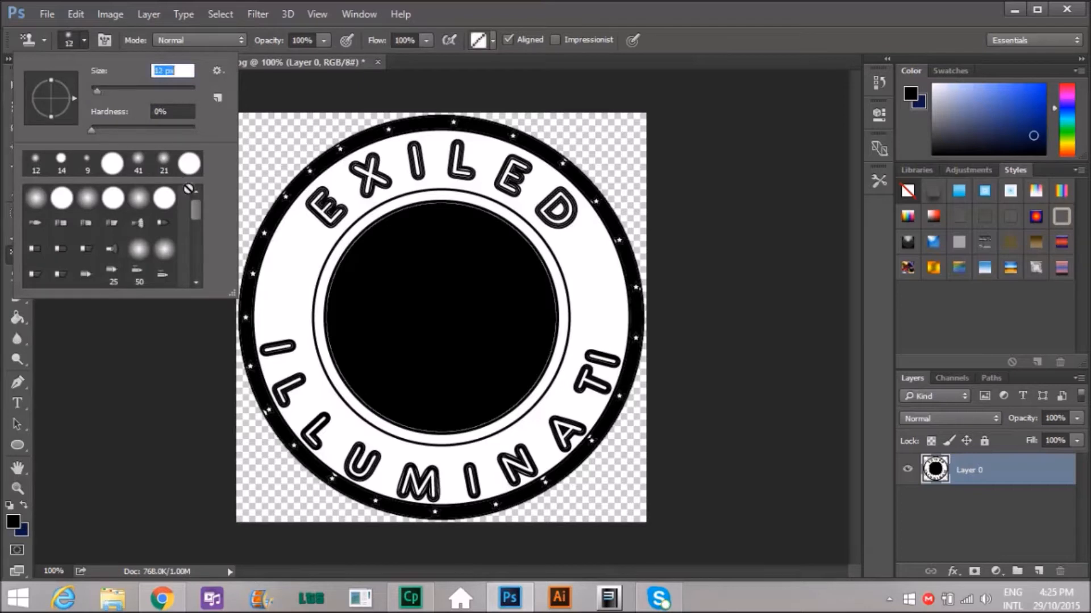
click(125, 354)
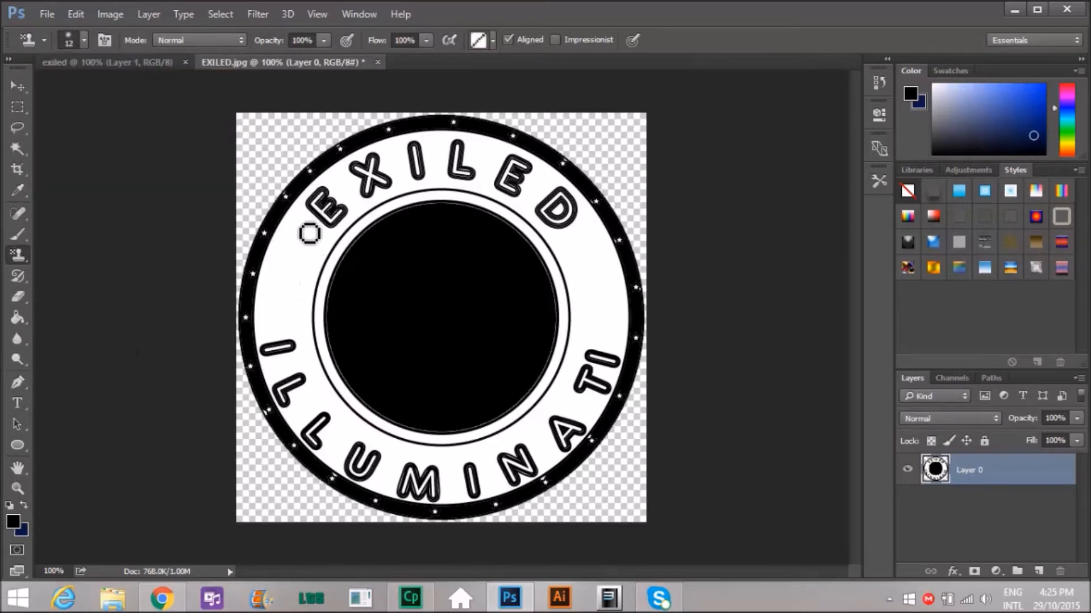
mouse_move(304, 227)
mouse_down()
mouse_move(317, 246)
mouse_move(312, 219)
mouse_move(331, 237)
mouse_move(322, 268)
mouse_up()
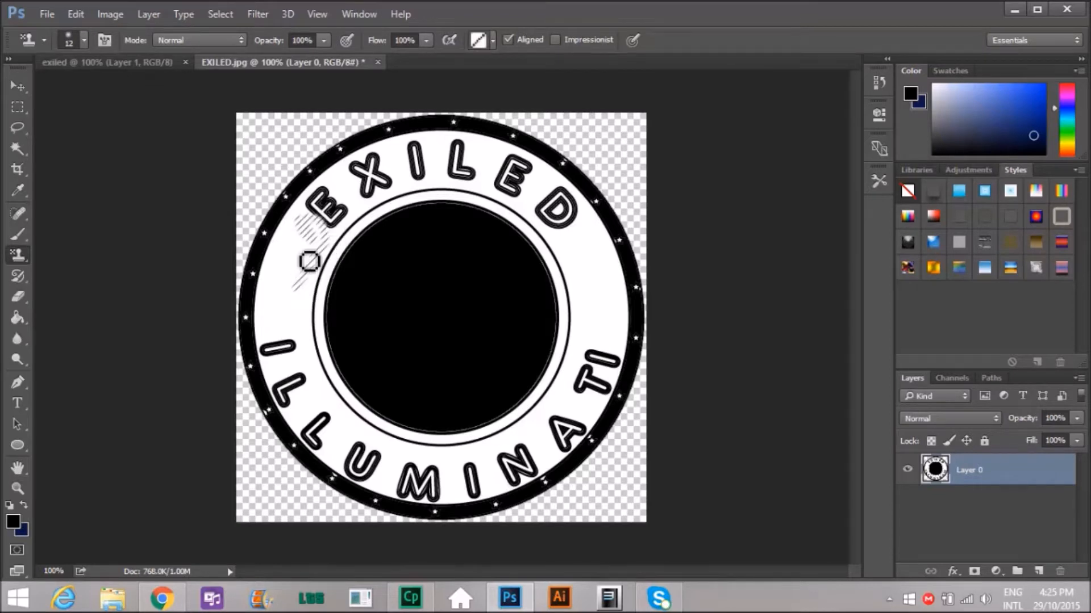
click(73, 13)
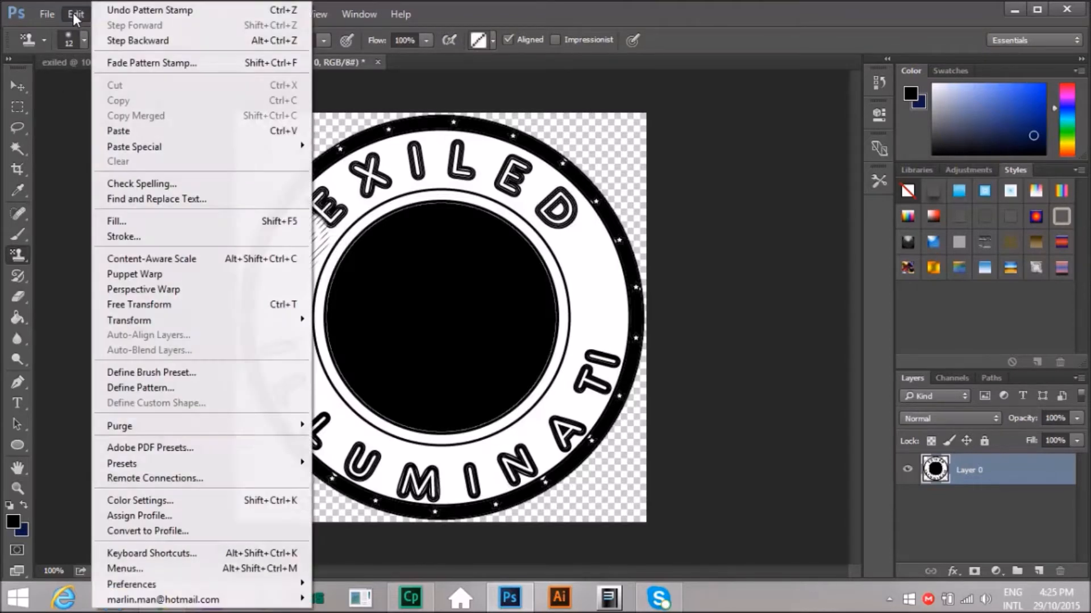
click(120, 10)
Stamp the diagonal-line pattern over the white lettering ring, filling the side gaps and the spaces around the EXILED and ILLUMINATI letters.
mouse_move(314, 238)
mouse_down()
mouse_move(283, 299)
mouse_move(299, 237)
mouse_move(281, 274)
mouse_move(282, 330)
mouse_move(301, 327)
mouse_move(314, 237)
mouse_move(290, 312)
mouse_move(281, 278)
mouse_move(295, 272)
mouse_move(303, 313)
mouse_move(277, 330)
mouse_move(274, 298)
mouse_move(279, 289)
mouse_move(281, 320)
mouse_move(310, 262)
mouse_move(306, 218)
mouse_move(308, 246)
mouse_move(314, 227)
mouse_move(328, 246)
mouse_move(304, 309)
mouse_move(320, 283)
mouse_up()
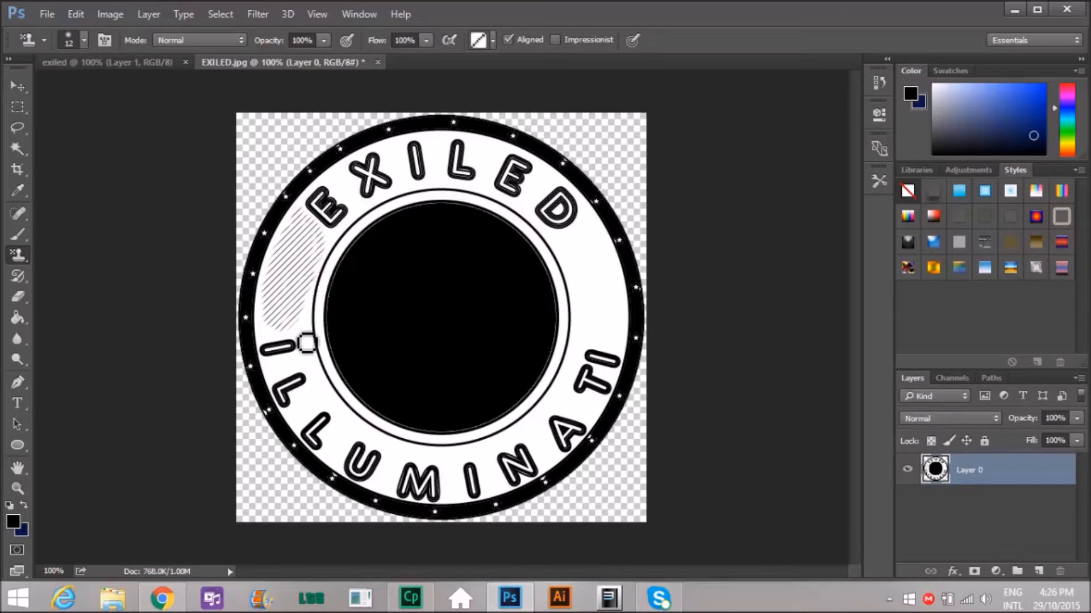
drag(312, 370, 283, 372)
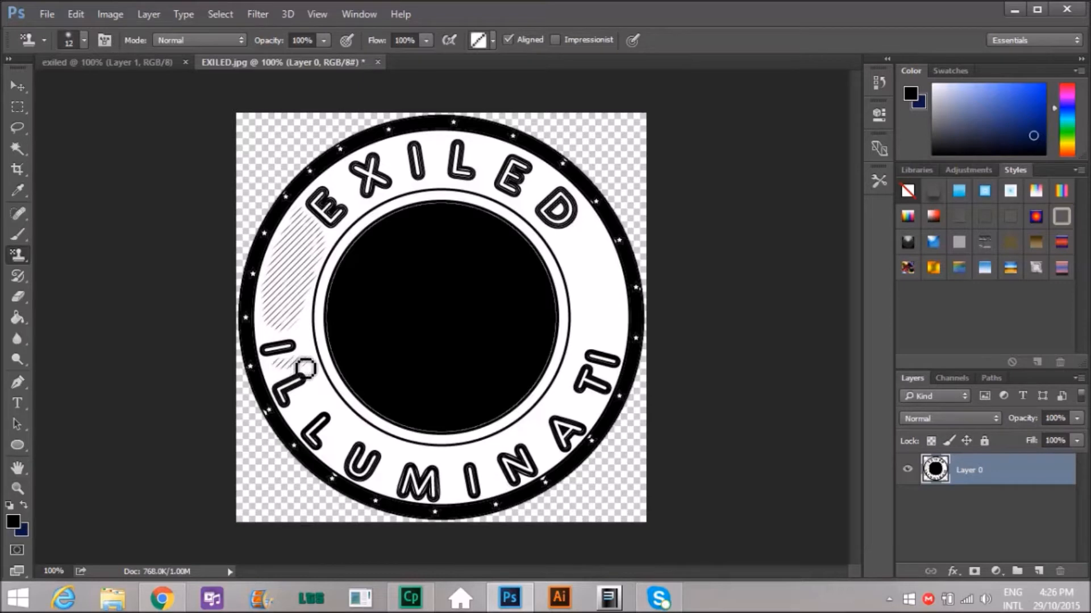
mouse_move(307, 316)
mouse_down()
mouse_move(312, 343)
mouse_move(317, 288)
mouse_move(269, 322)
mouse_move(273, 312)
mouse_move(277, 343)
mouse_up()
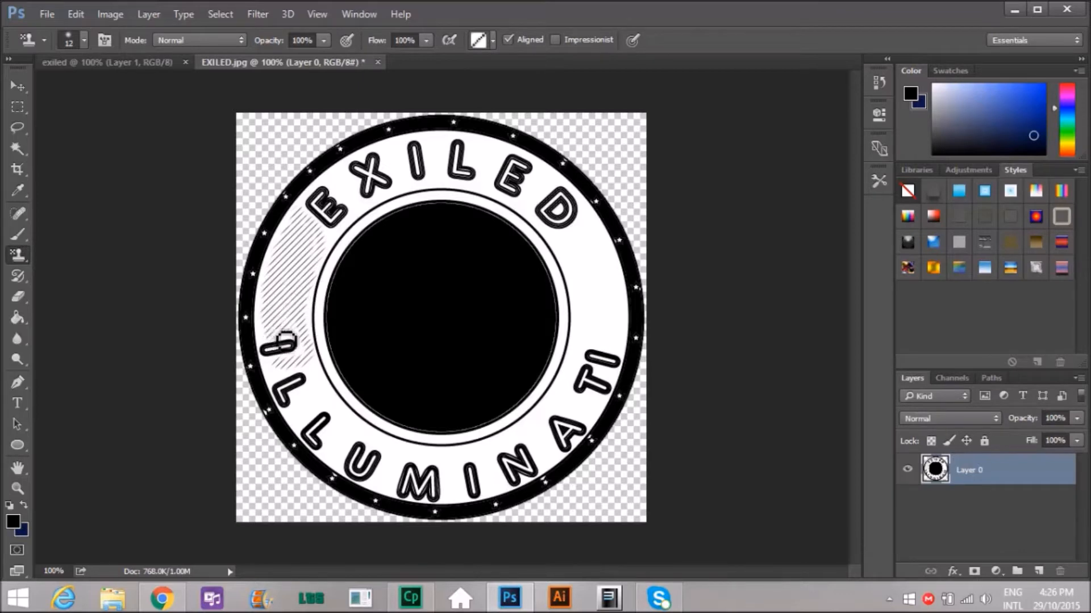
mouse_move(585, 289)
mouse_down()
mouse_move(611, 327)
mouse_move(602, 234)
mouse_move(622, 297)
mouse_move(616, 349)
mouse_move(607, 349)
mouse_move(609, 295)
mouse_move(618, 343)
mouse_move(608, 281)
mouse_move(586, 249)
mouse_move(589, 327)
mouse_move(596, 344)
mouse_move(599, 232)
mouse_move(616, 259)
mouse_move(616, 281)
mouse_move(603, 270)
mouse_move(599, 312)
mouse_move(610, 343)
mouse_move(619, 278)
mouse_up()
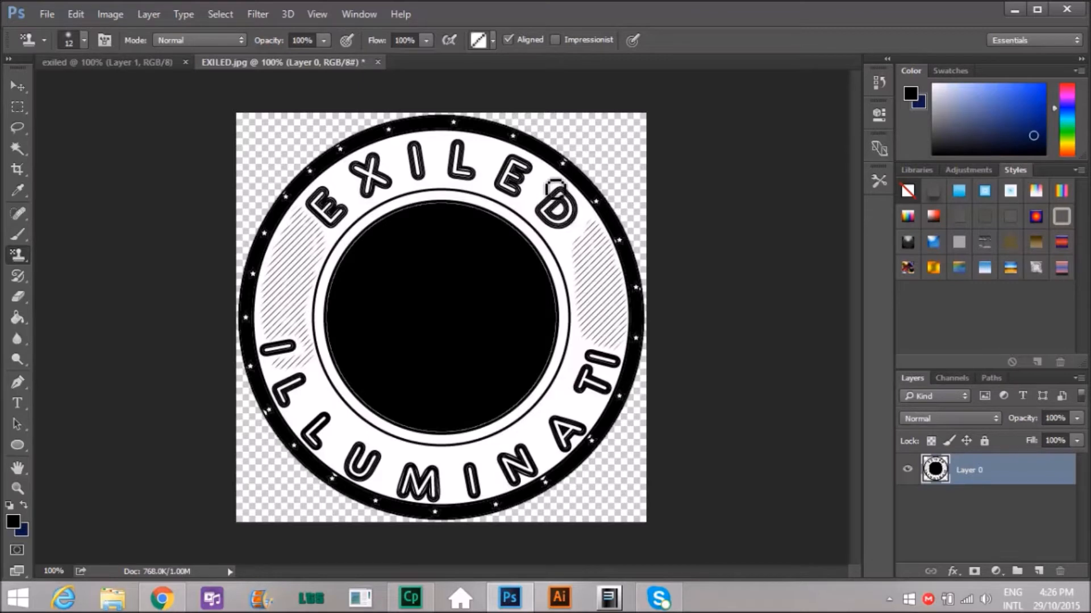
mouse_move(553, 185)
mouse_down()
mouse_move(541, 202)
mouse_move(561, 188)
mouse_move(549, 195)
mouse_up()
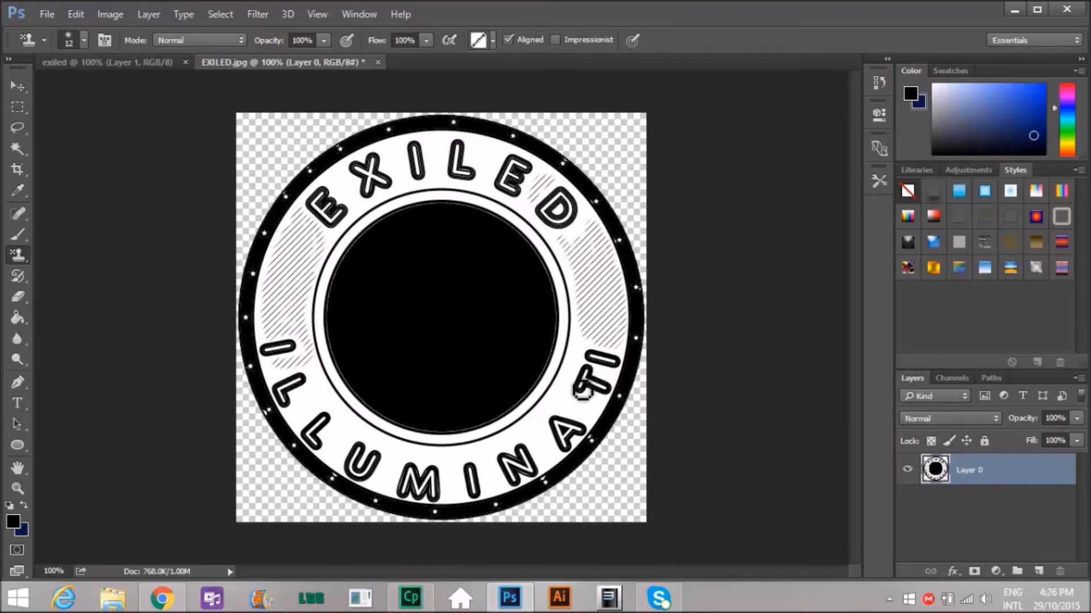
drag(571, 407, 594, 418)
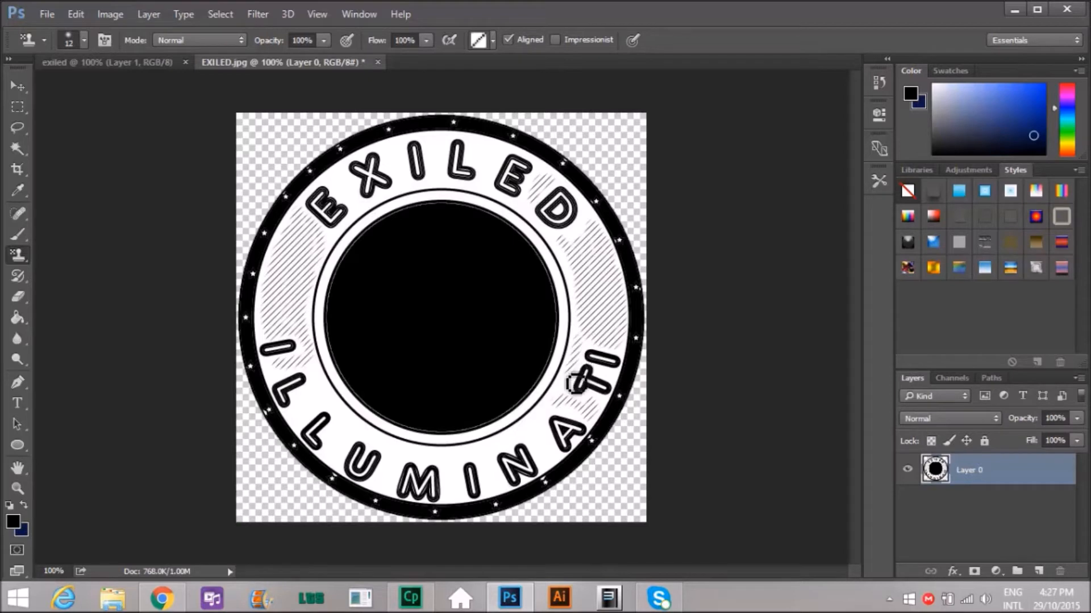
mouse_move(562, 411)
mouse_down()
mouse_move(546, 435)
mouse_move(554, 458)
mouse_move(549, 422)
mouse_move(587, 419)
mouse_up()
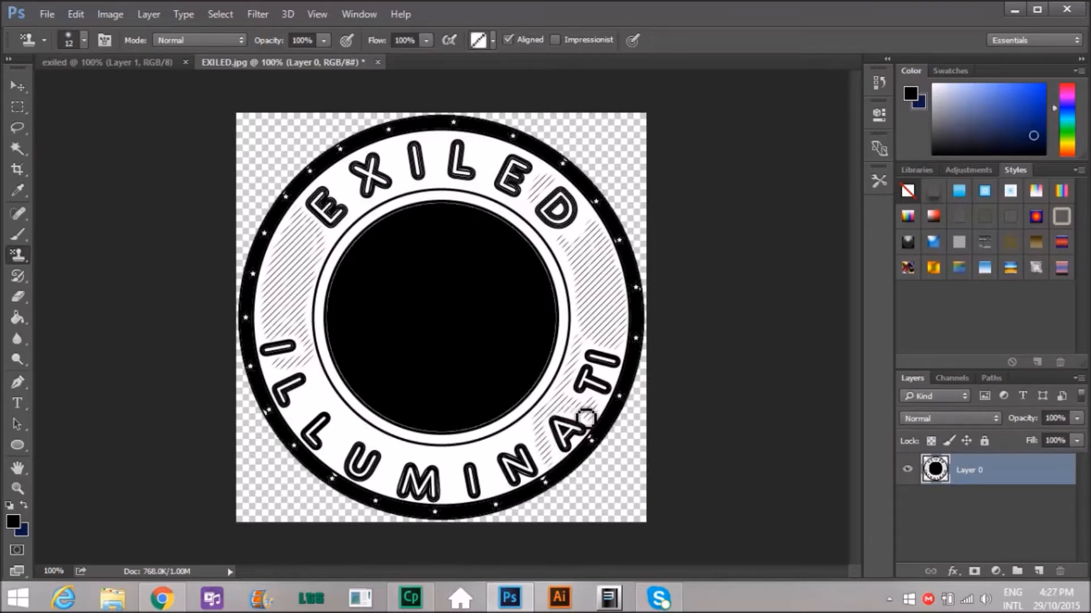
mouse_move(487, 459)
mouse_down()
mouse_move(504, 492)
mouse_move(494, 457)
mouse_move(545, 431)
mouse_up()
mouse_move(362, 437)
mouse_down()
mouse_move(356, 425)
mouse_move(340, 467)
mouse_move(351, 428)
mouse_move(328, 402)
mouse_move(317, 428)
mouse_move(312, 410)
mouse_move(322, 404)
mouse_up()
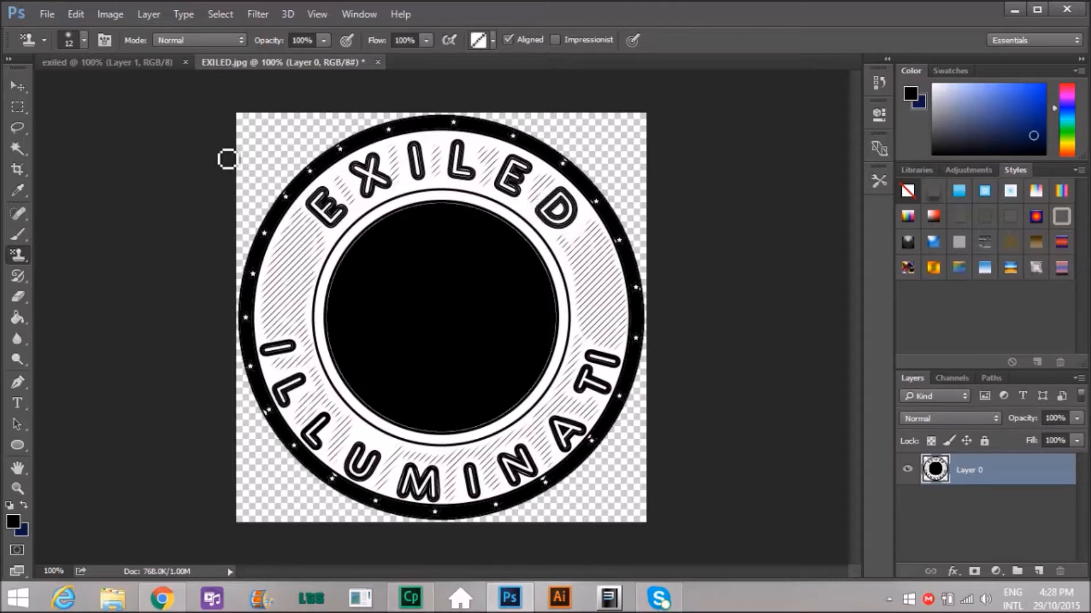
Stamp the diagonal-line pattern with a soft 9 px brush into the remaining narrow gaps around the EXILED and ILLUMINATI letters.
click(84, 42)
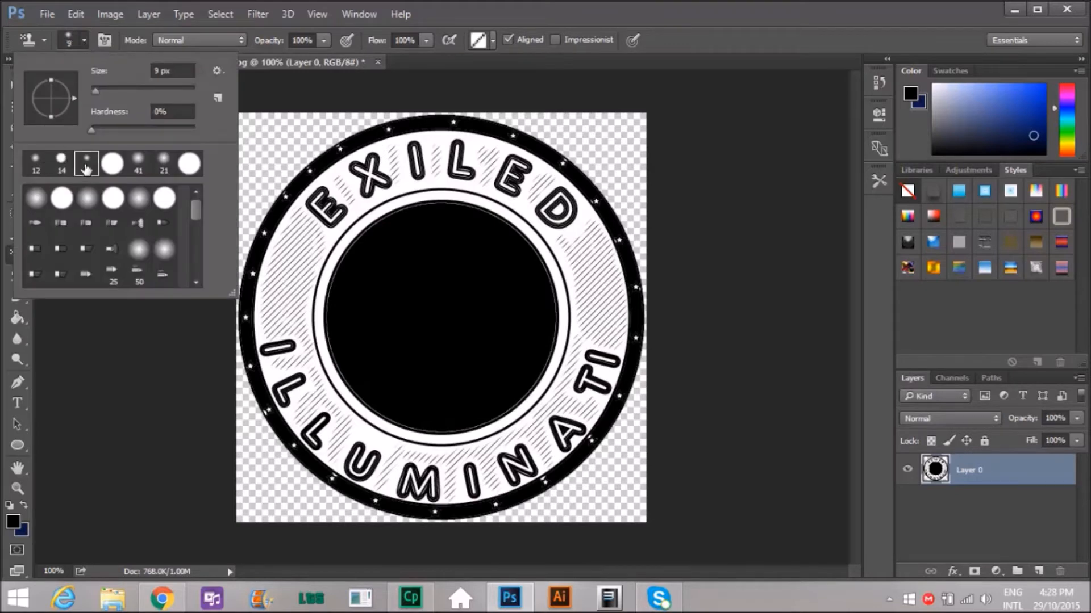
click(346, 184)
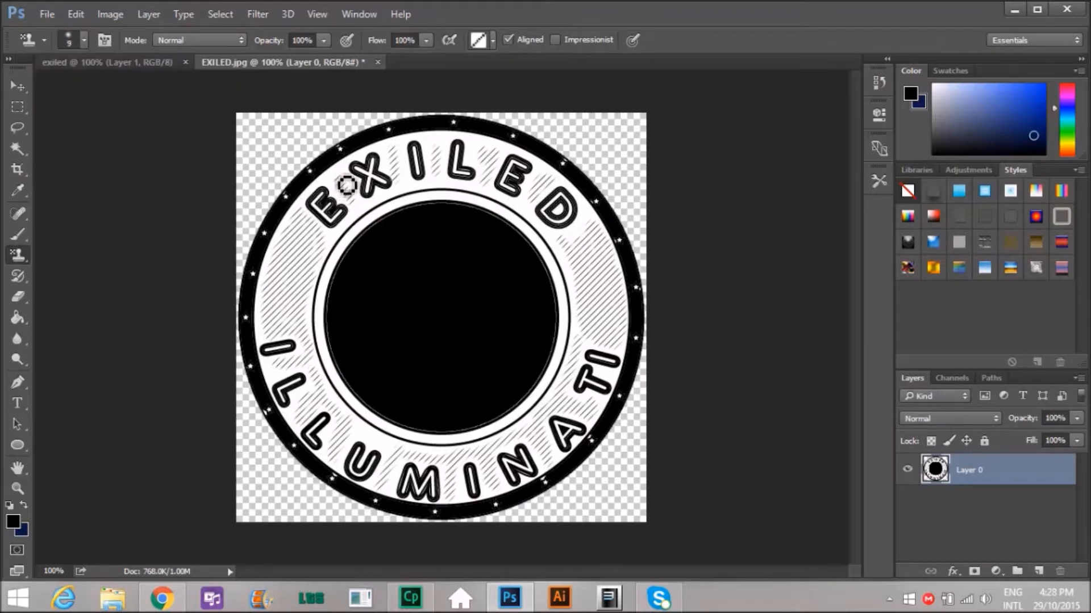
mouse_move(336, 193)
mouse_down()
mouse_move(394, 153)
mouse_move(401, 171)
mouse_move(408, 150)
mouse_move(454, 145)
mouse_move(430, 150)
mouse_move(443, 146)
mouse_move(437, 192)
mouse_move(389, 203)
mouse_move(362, 169)
mouse_up()
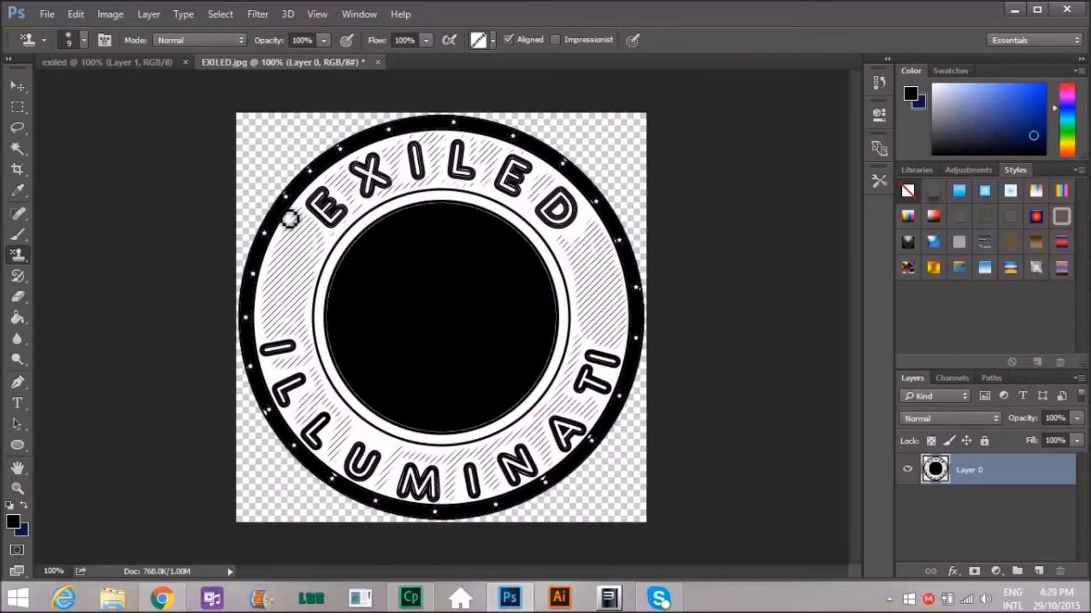
drag(281, 386, 296, 379)
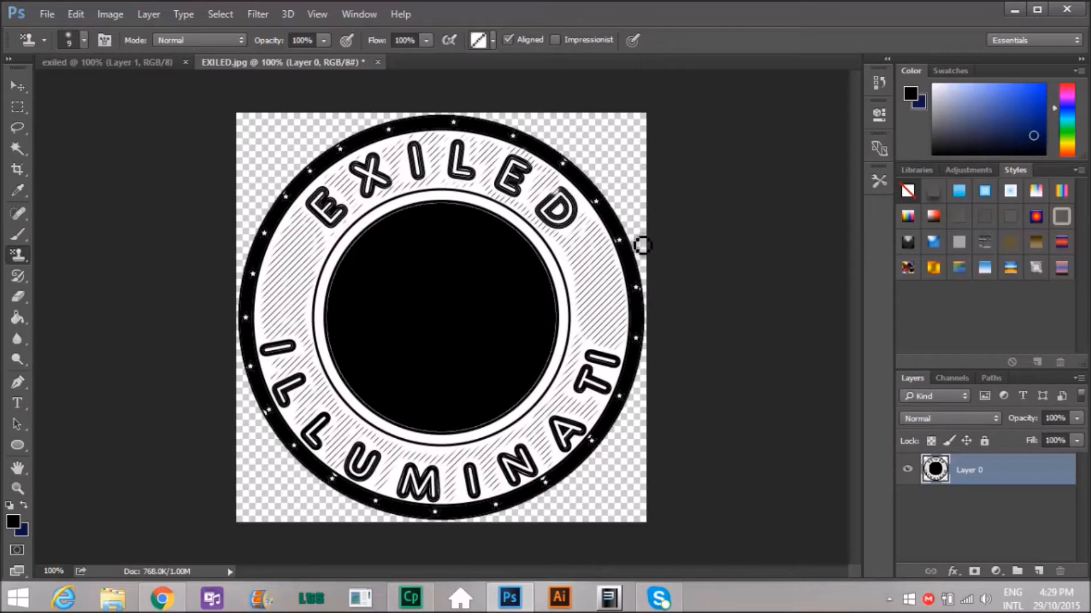
click(79, 15)
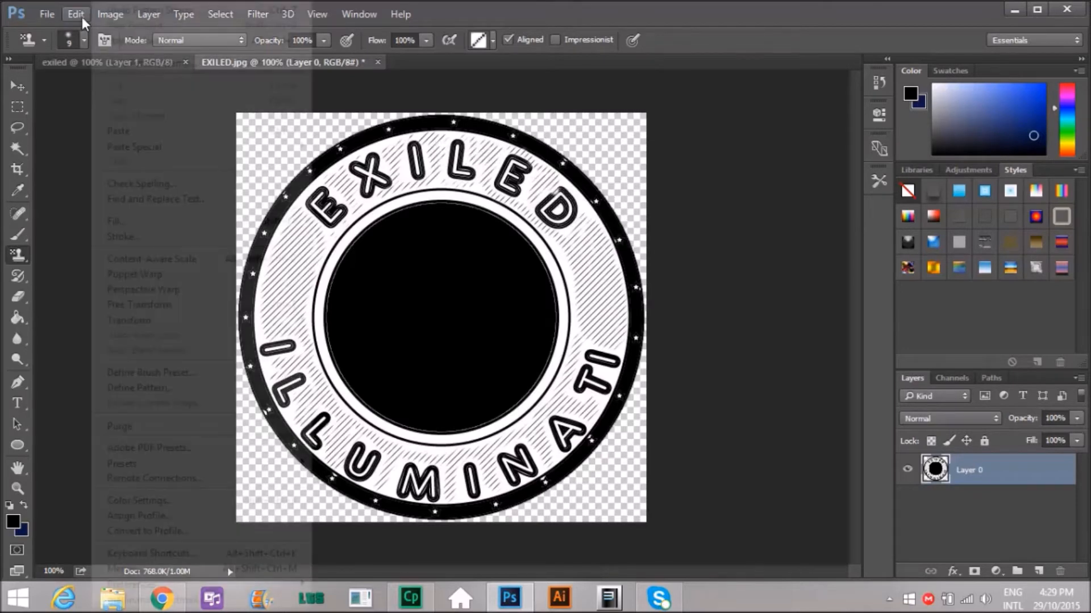
click(112, 12)
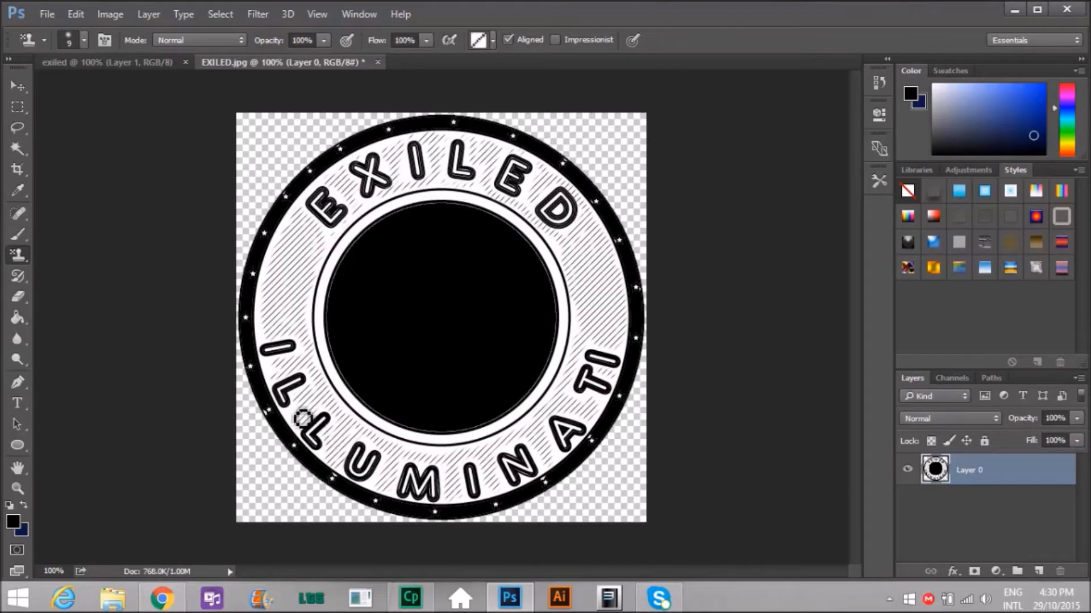
drag(299, 421, 304, 430)
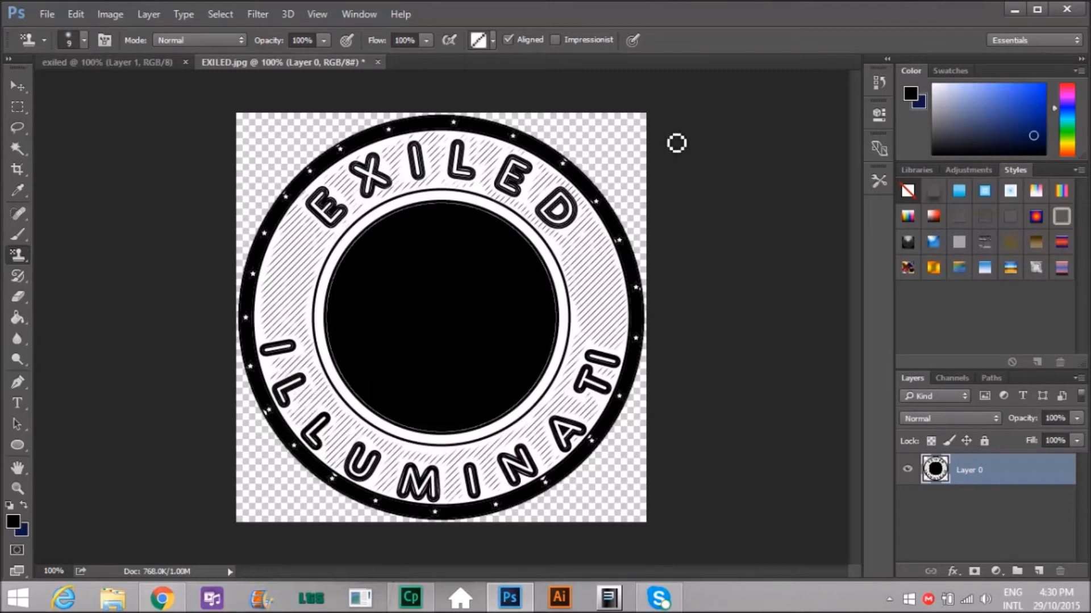
Open the EXILED picture of the eye and triangle of hands from Downloads and unlock its Background layer.
click(50, 16)
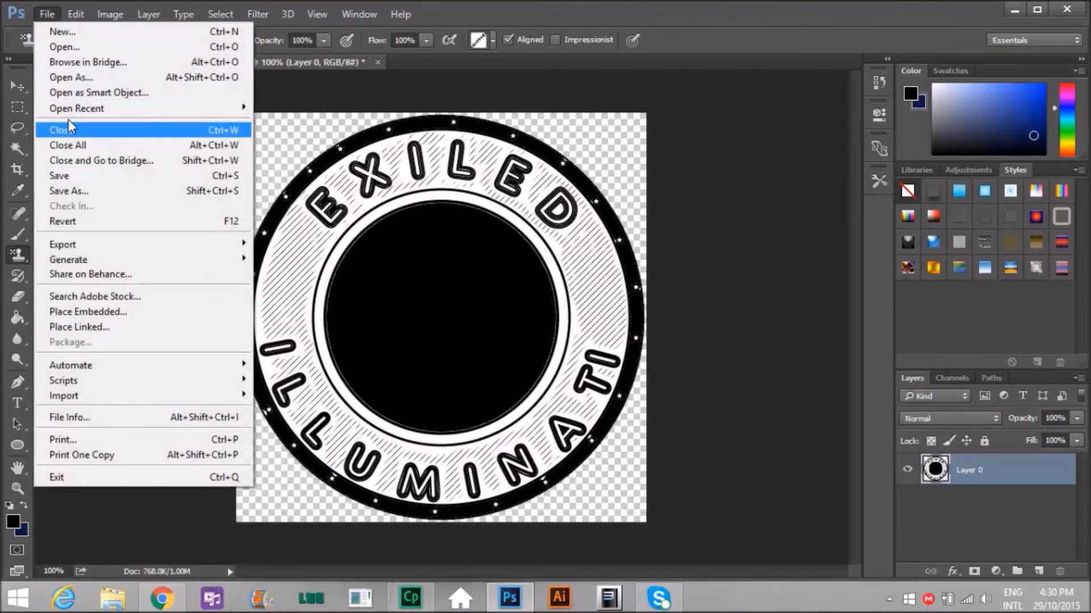
click(68, 48)
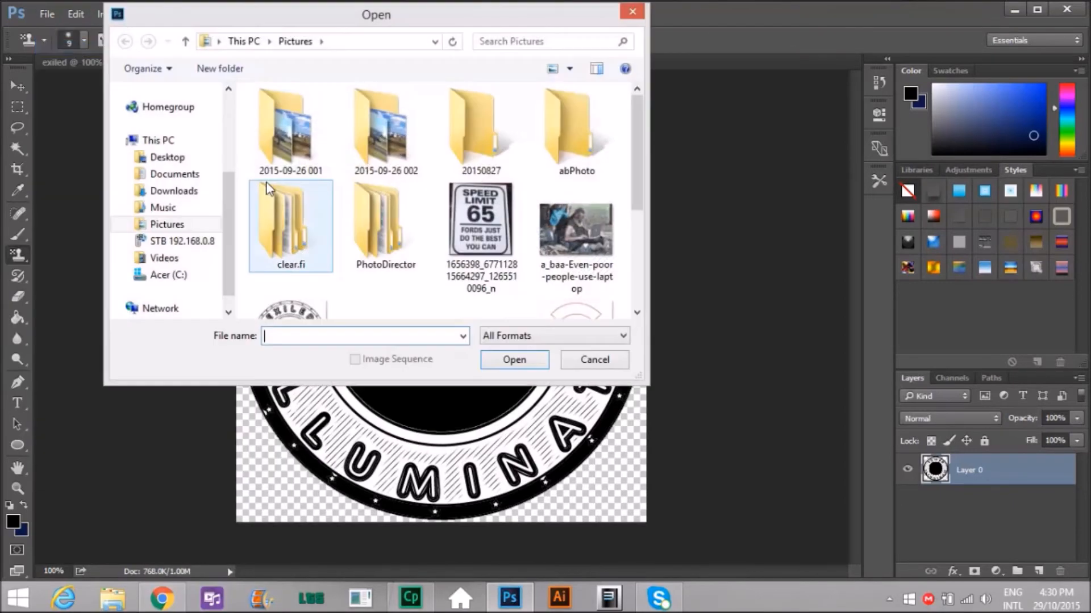
click(179, 193)
drag(638, 108, 638, 185)
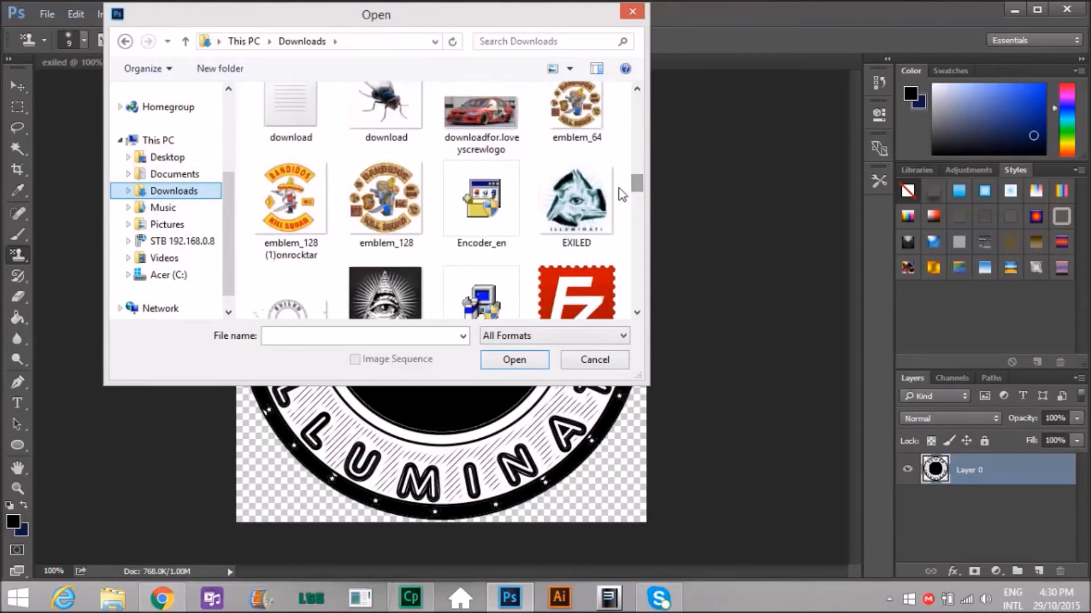
click(577, 205)
click(498, 361)
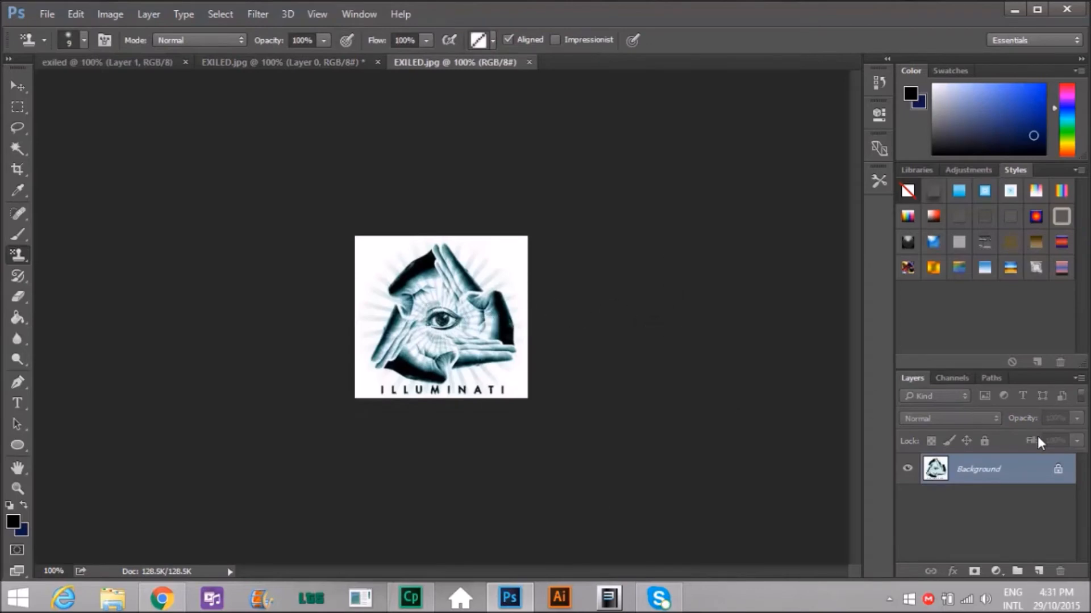
click(1058, 471)
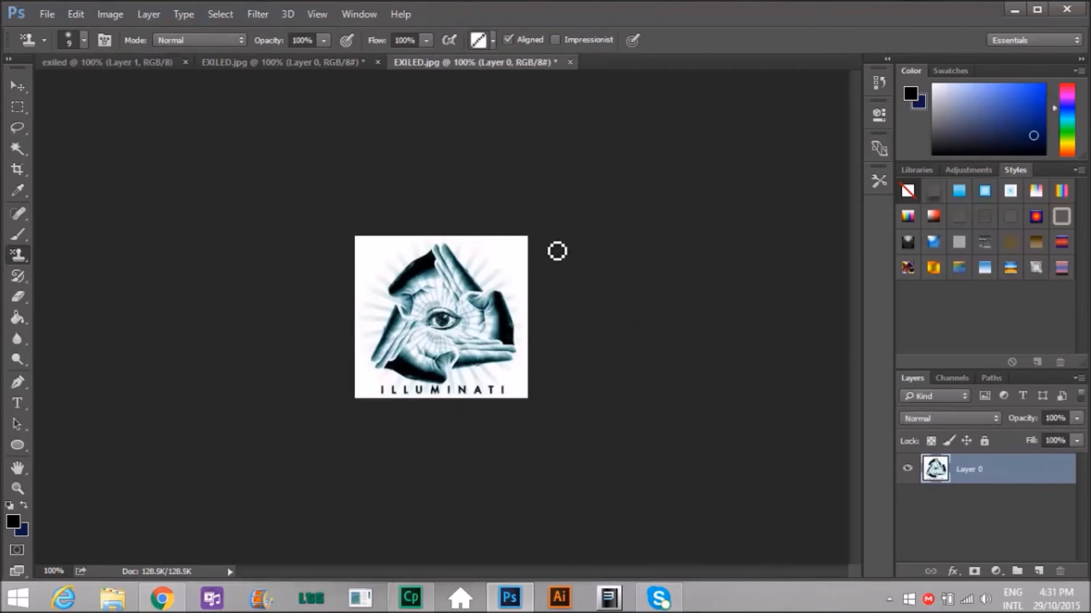
Select the white background around the hands with the Magic Wand at tolerance 32 and cut it.
click(49, 11)
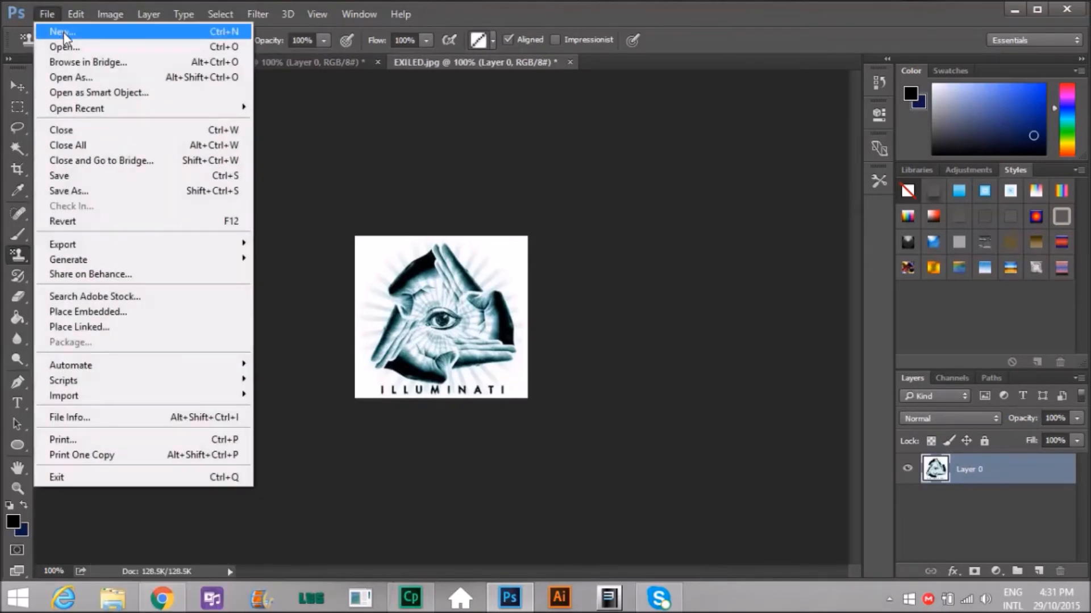
click(396, 175)
click(22, 151)
click(91, 162)
click(371, 257)
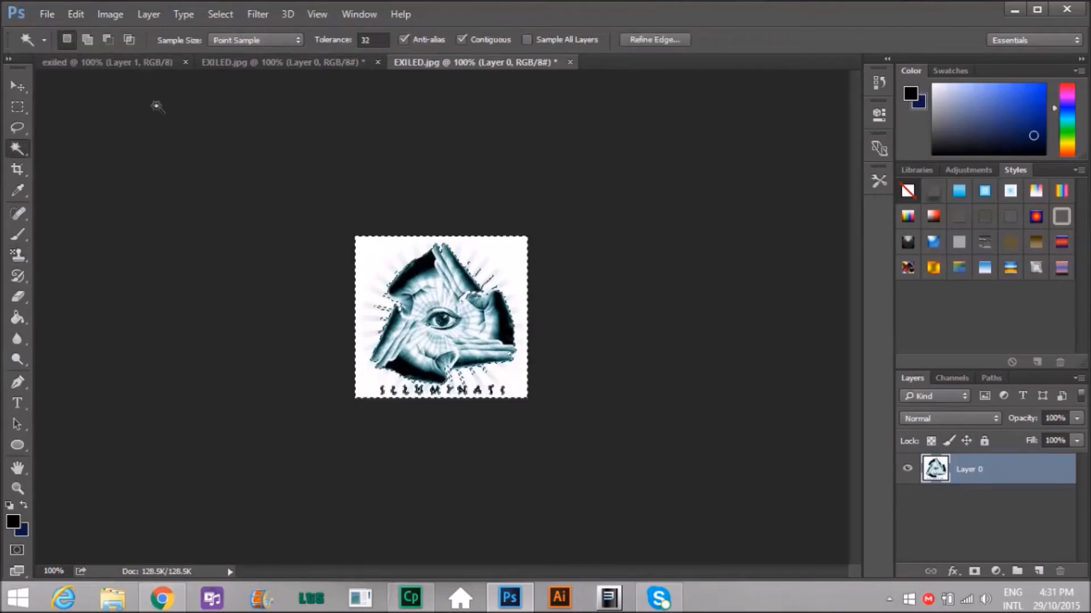
click(75, 15)
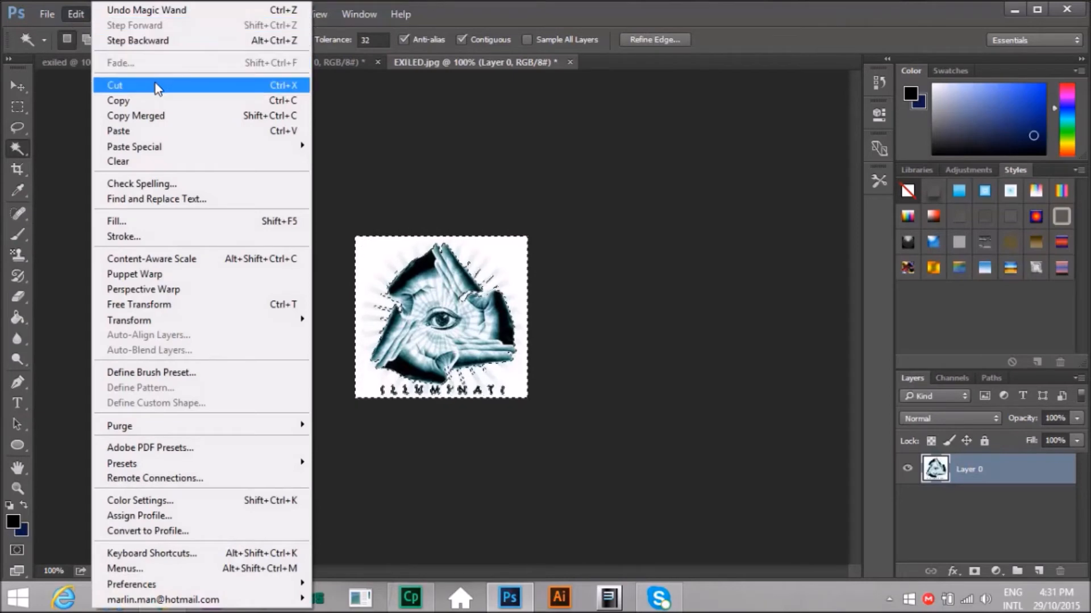
click(156, 84)
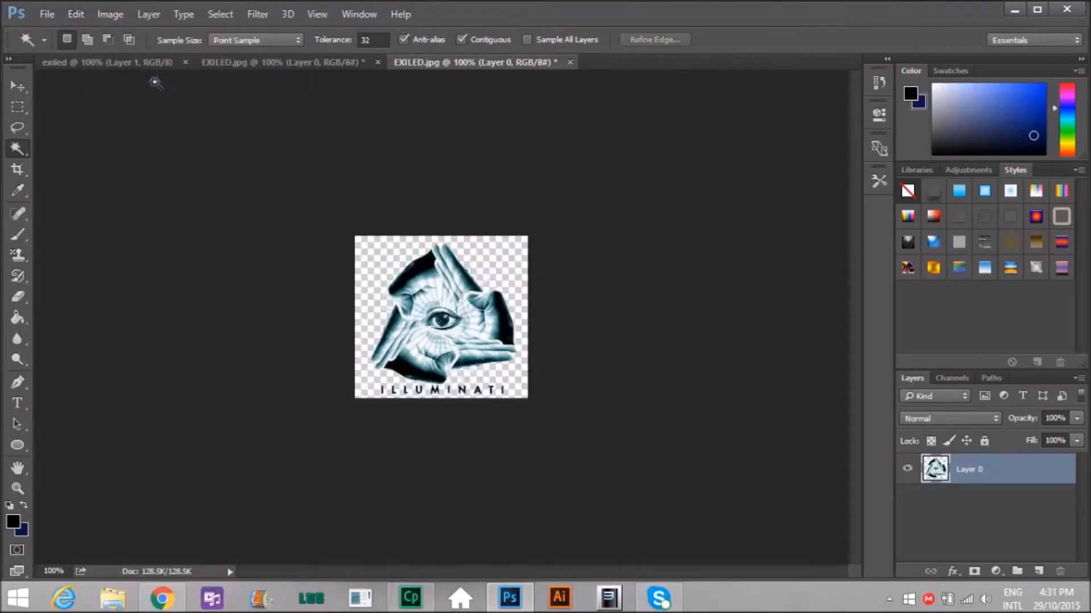
Select each of the three black sleeve areas around the hands with the Magic Wand and cut them.
click(419, 265)
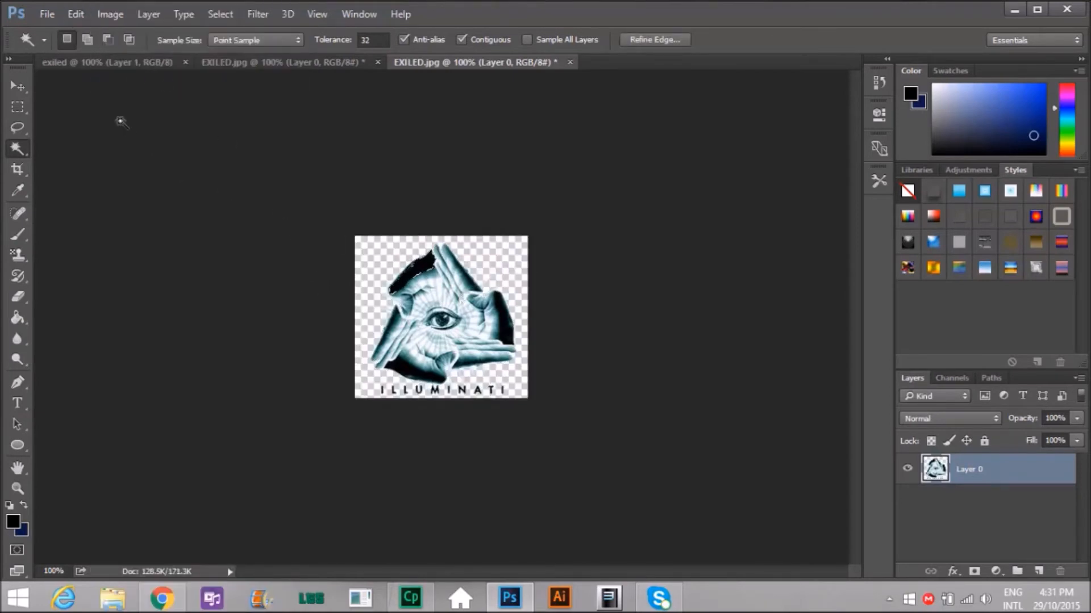
click(73, 16)
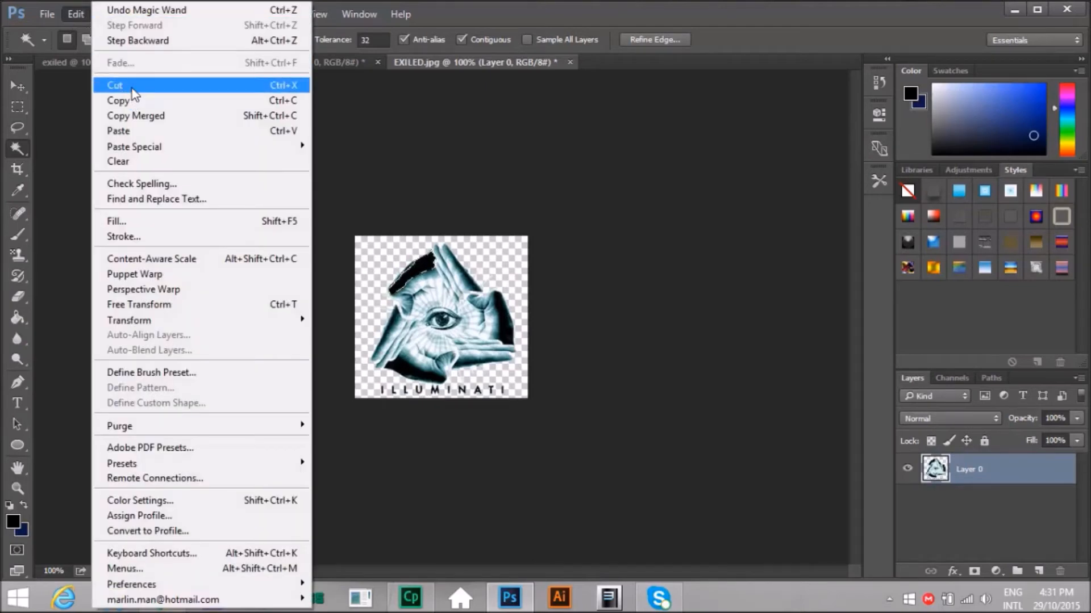
click(116, 85)
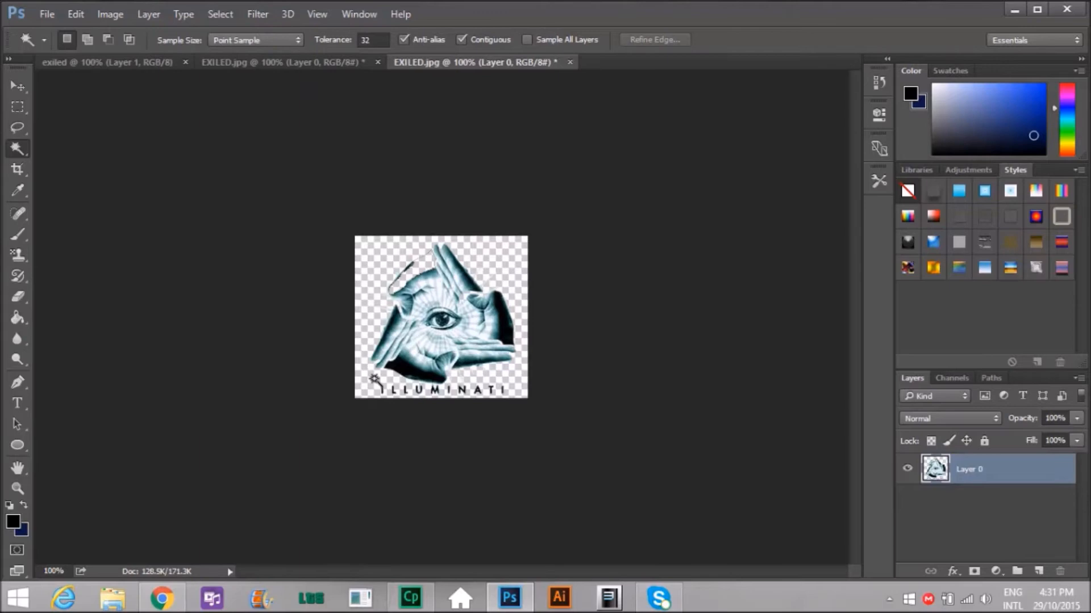
click(401, 371)
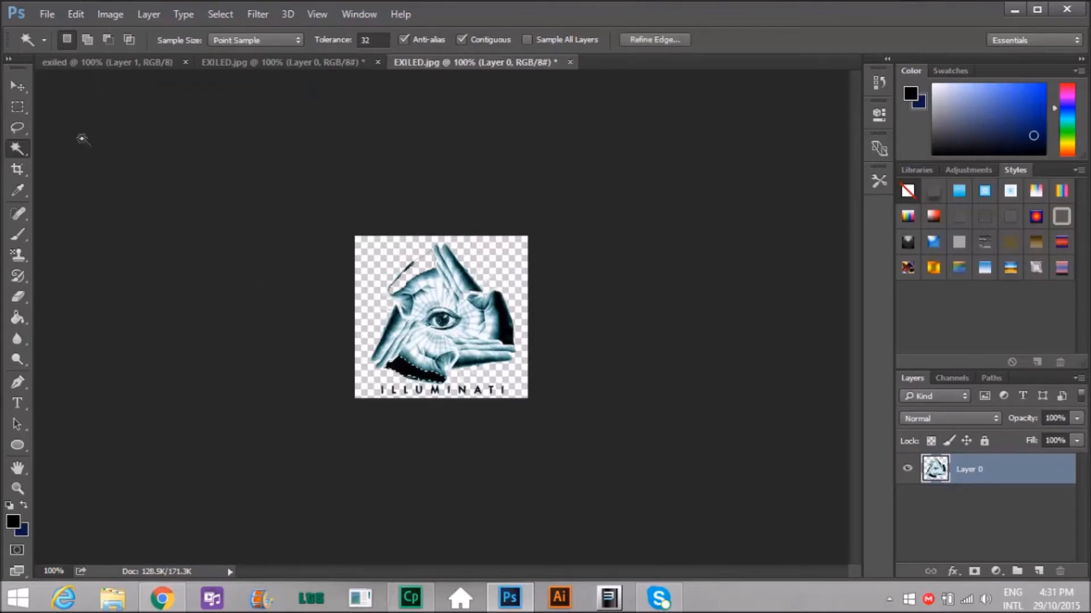
click(77, 14)
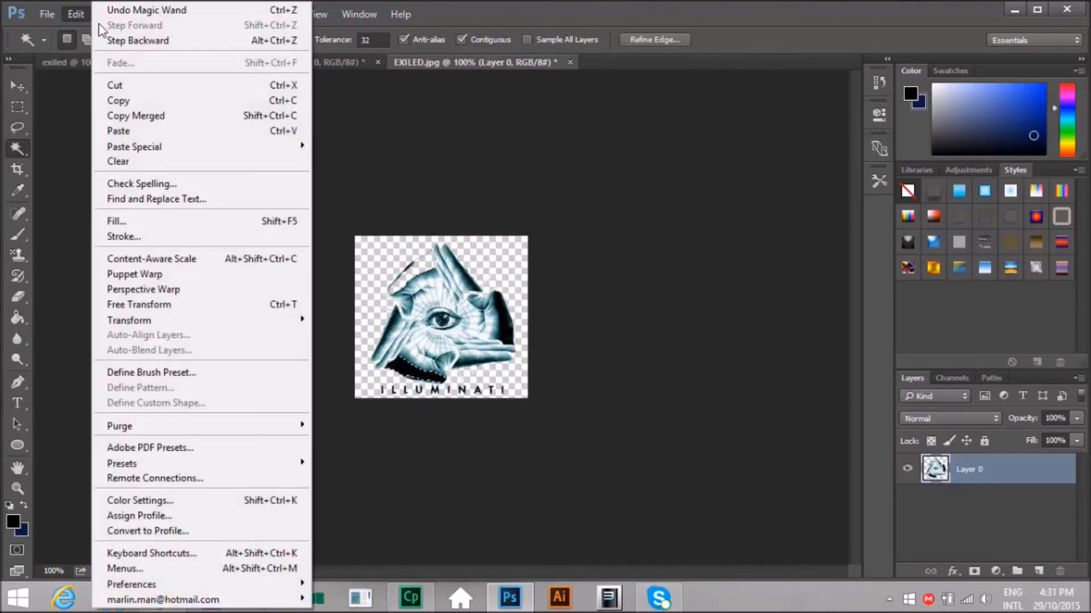
click(151, 86)
click(510, 329)
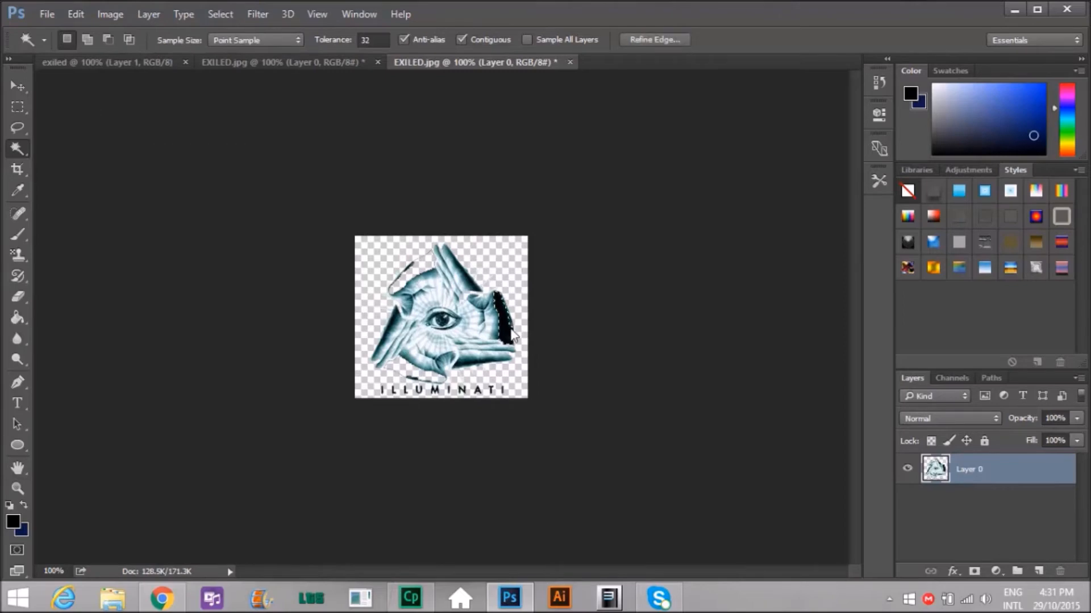
click(74, 14)
click(137, 86)
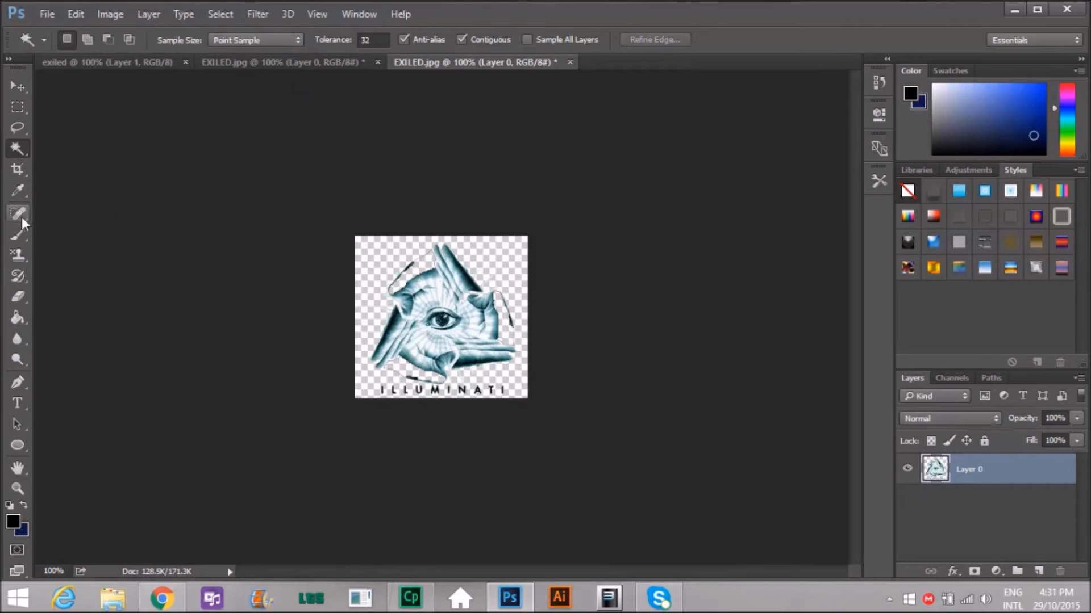
Erase the ILLUMINATI caption and the leftover sleeve outlines around the hands with the 14 px Eraser Tool.
click(26, 296)
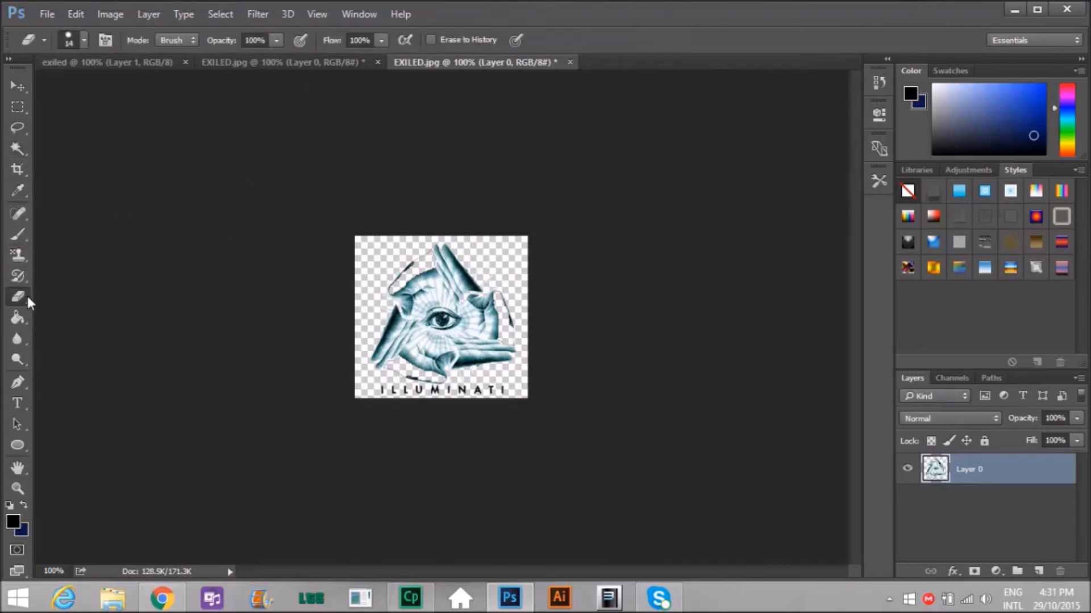
right_click(25, 299)
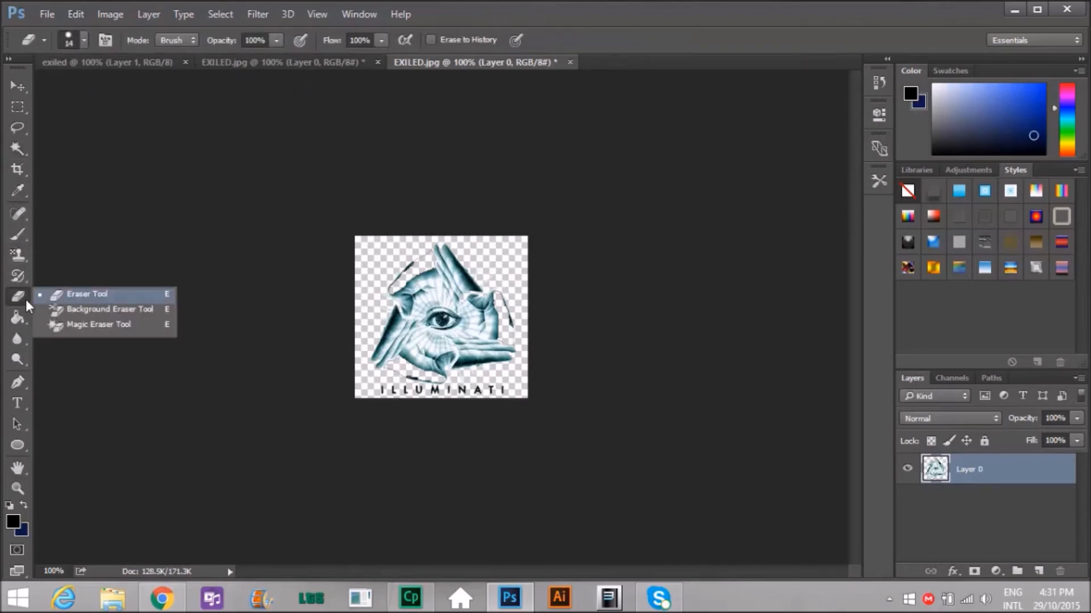
click(74, 292)
mouse_move(378, 393)
mouse_down()
mouse_move(423, 397)
mouse_move(412, 385)
mouse_move(509, 396)
mouse_move(414, 400)
mouse_move(490, 399)
mouse_up()
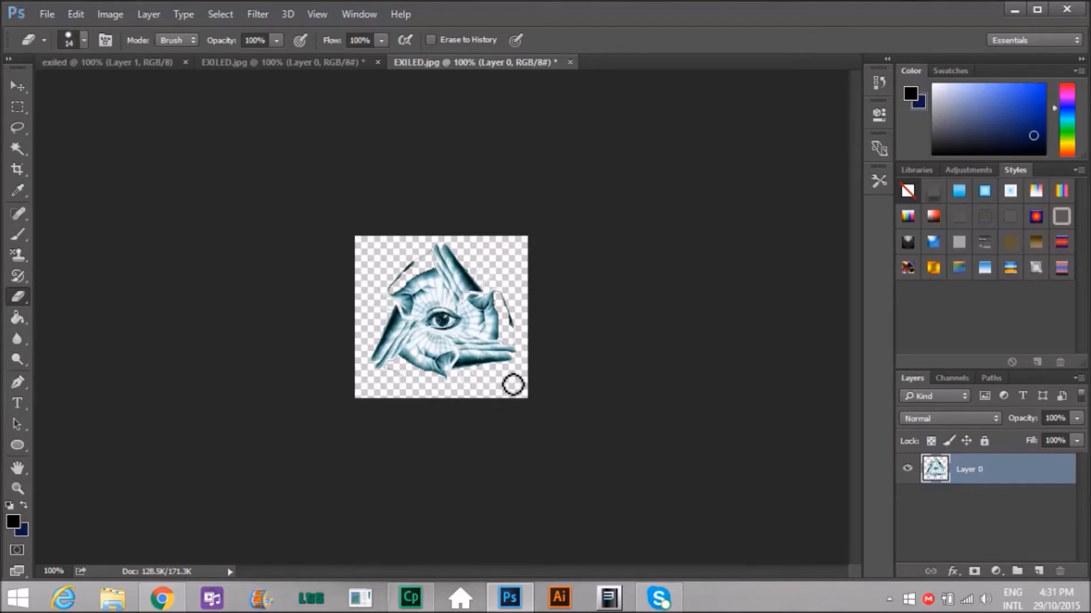
drag(513, 325, 511, 303)
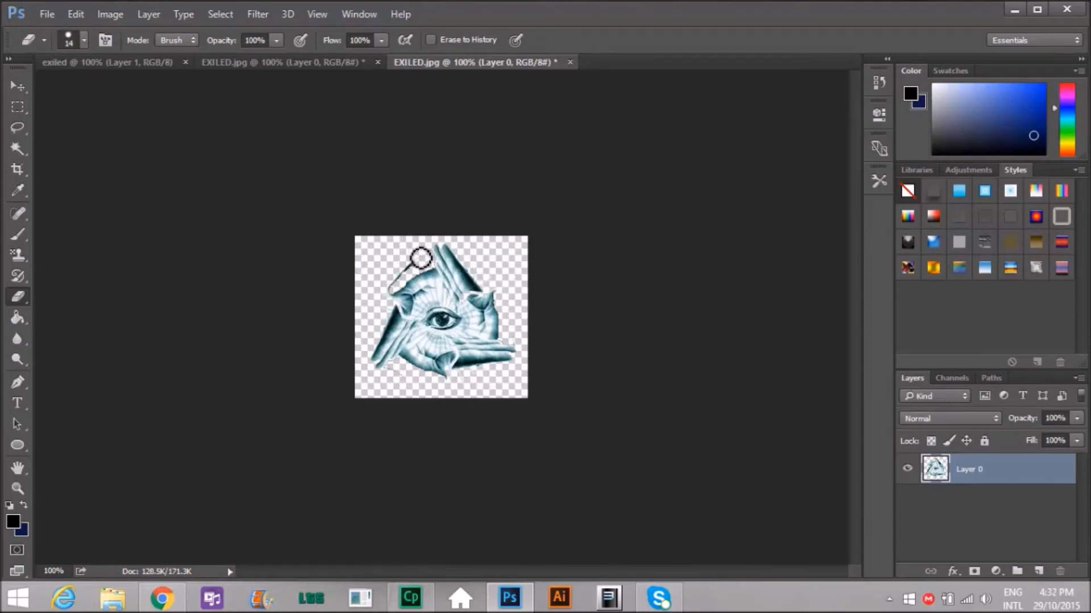
drag(427, 259, 375, 318)
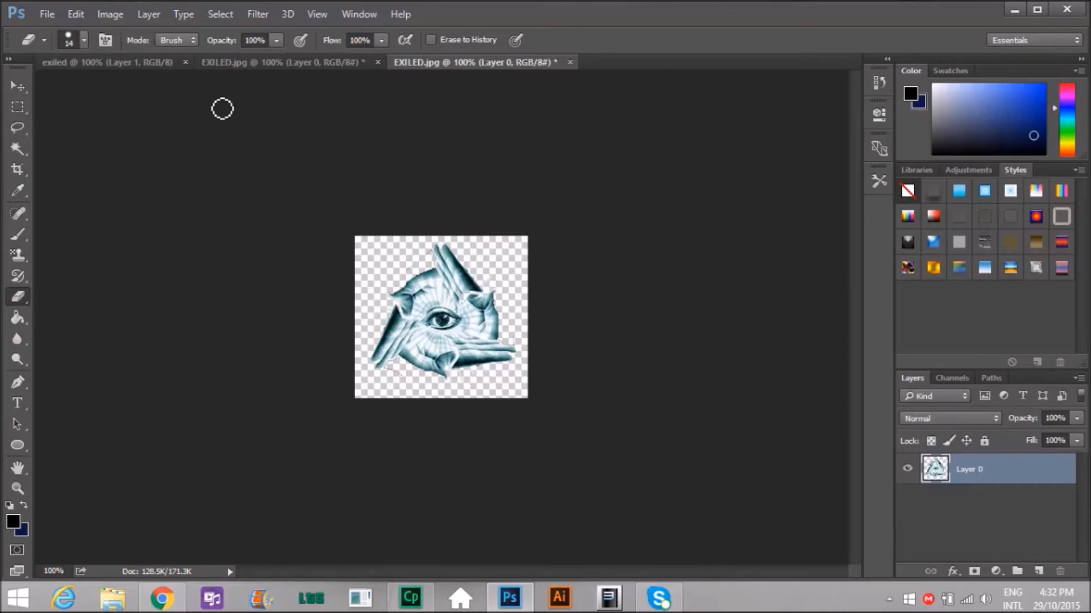
Resize the hands-and-eye image to a width of 310 pixels, keeping its proportions.
click(107, 21)
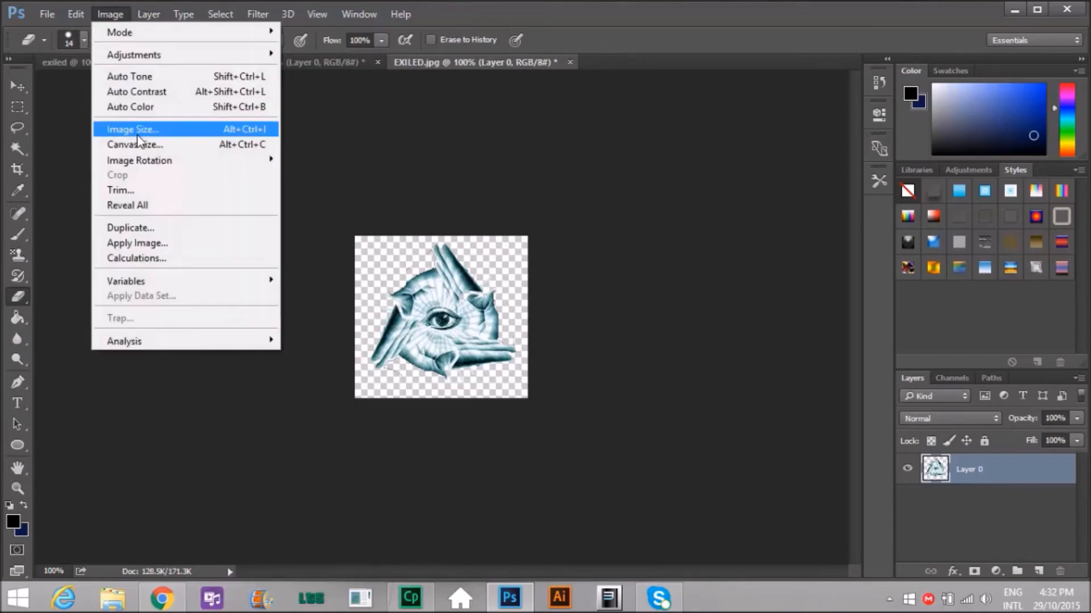
click(137, 130)
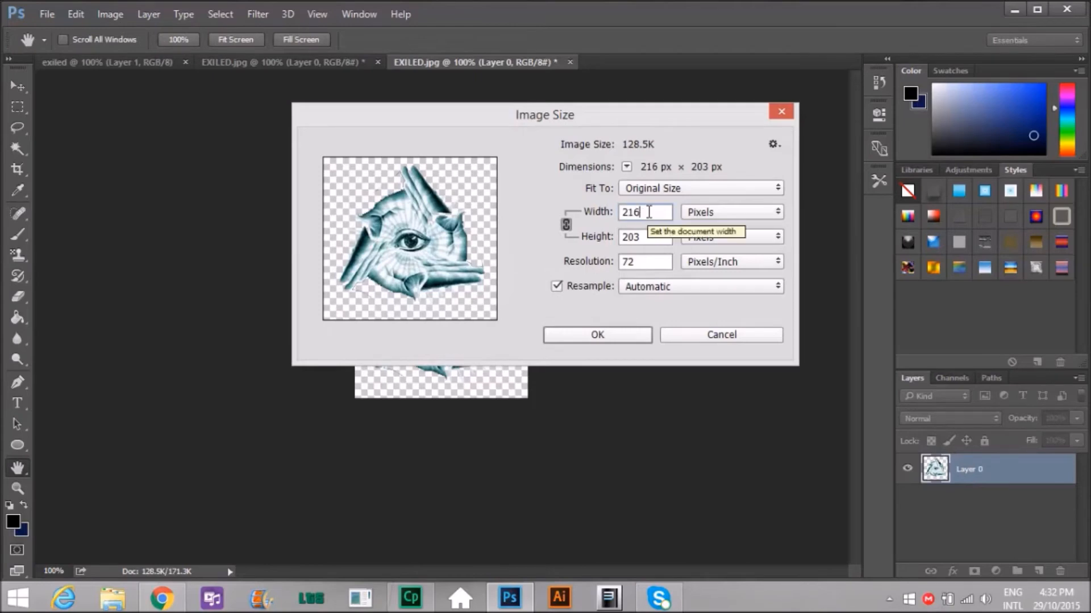
key(BackSpace)
key(BackSpace)
key(BackSpace)
text(310)
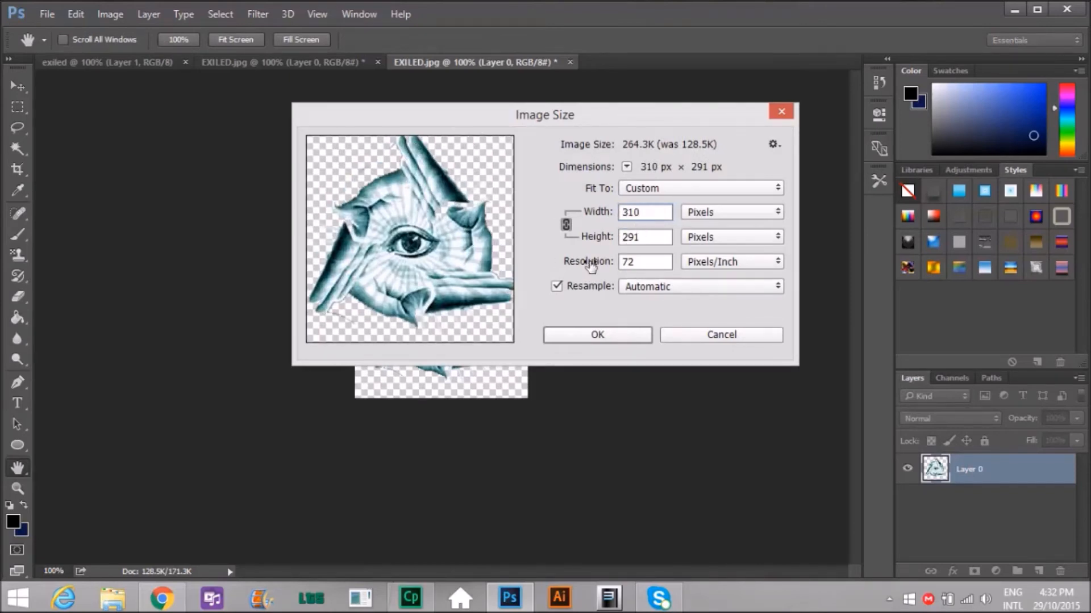
click(589, 339)
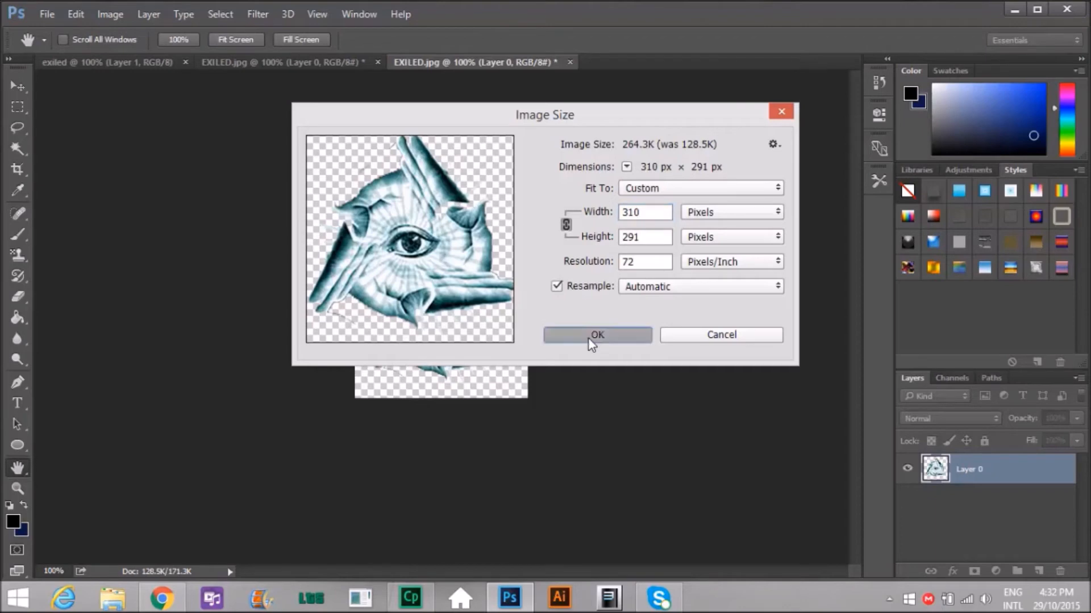
Select the hands-and-eye image with a rectangular marquee of about 9 by 8.5 cm and copy it.
click(24, 111)
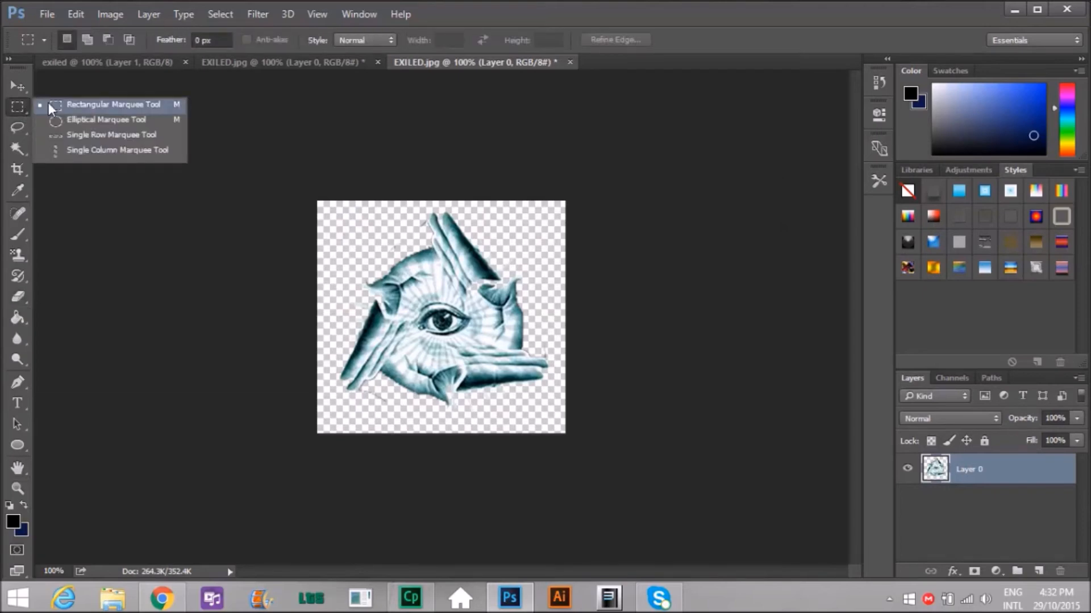
click(61, 106)
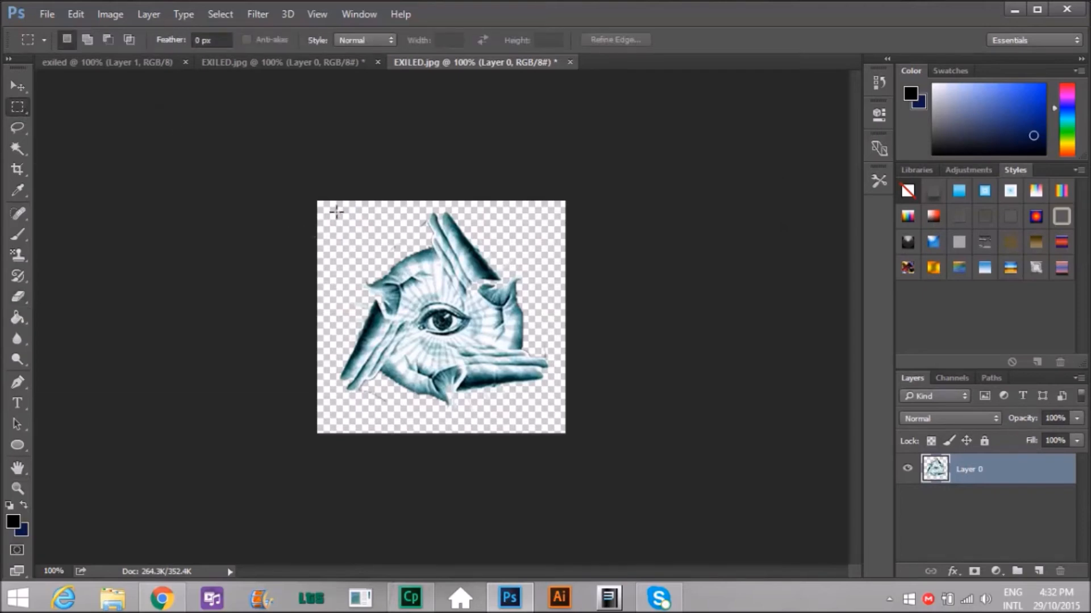
mouse_move(324, 203)
mouse_down()
mouse_move(397, 279)
mouse_move(475, 390)
mouse_move(364, 277)
mouse_move(311, 193)
mouse_move(487, 419)
mouse_move(537, 418)
mouse_move(341, 267)
mouse_move(310, 206)
mouse_up()
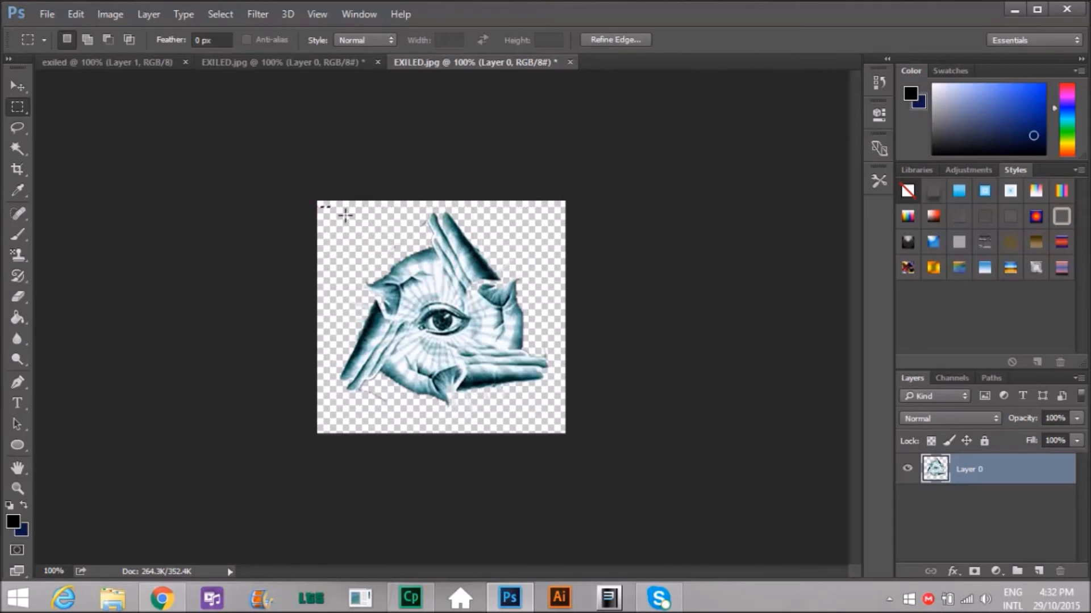
drag(344, 211, 549, 407)
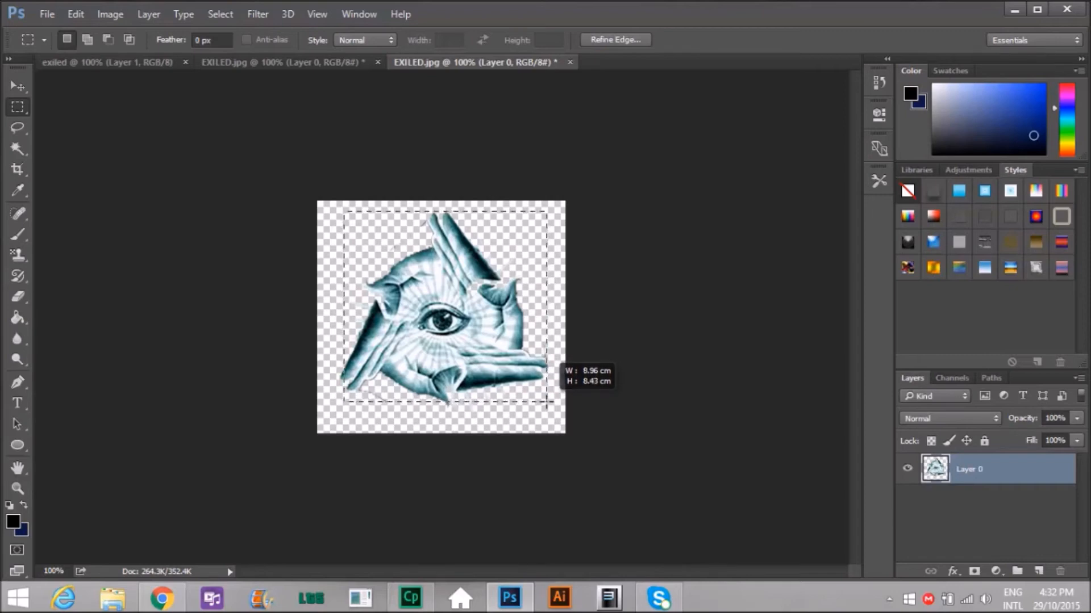
drag(548, 397, 548, 405)
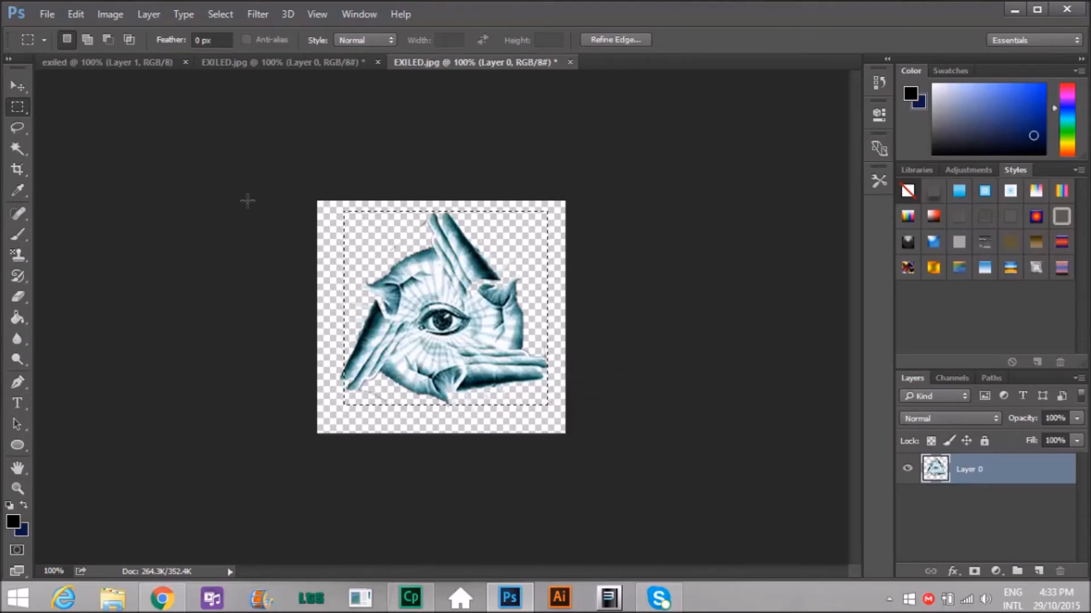
click(76, 14)
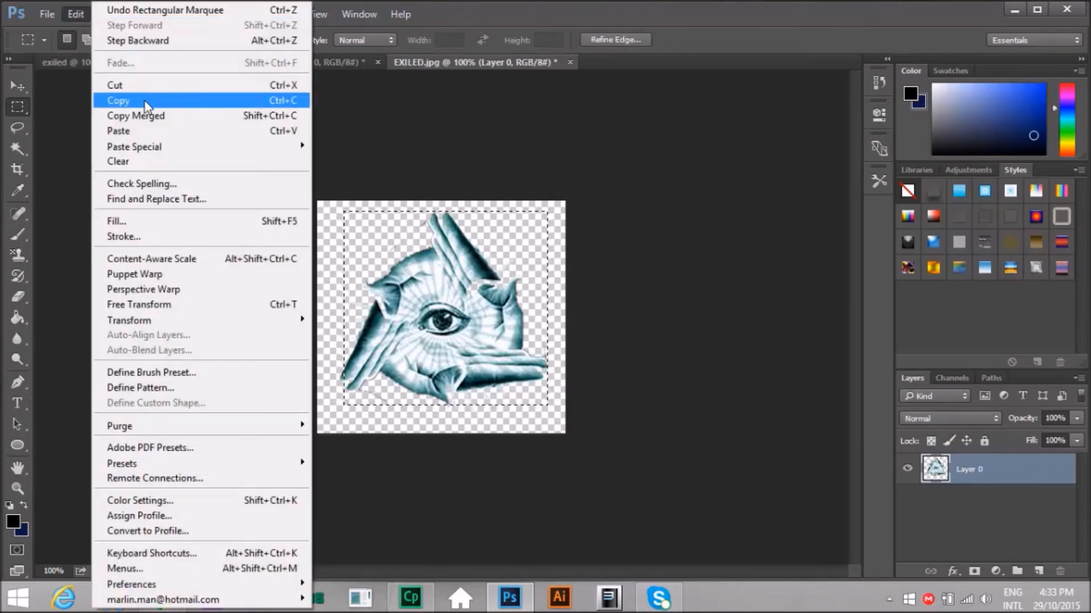
click(144, 101)
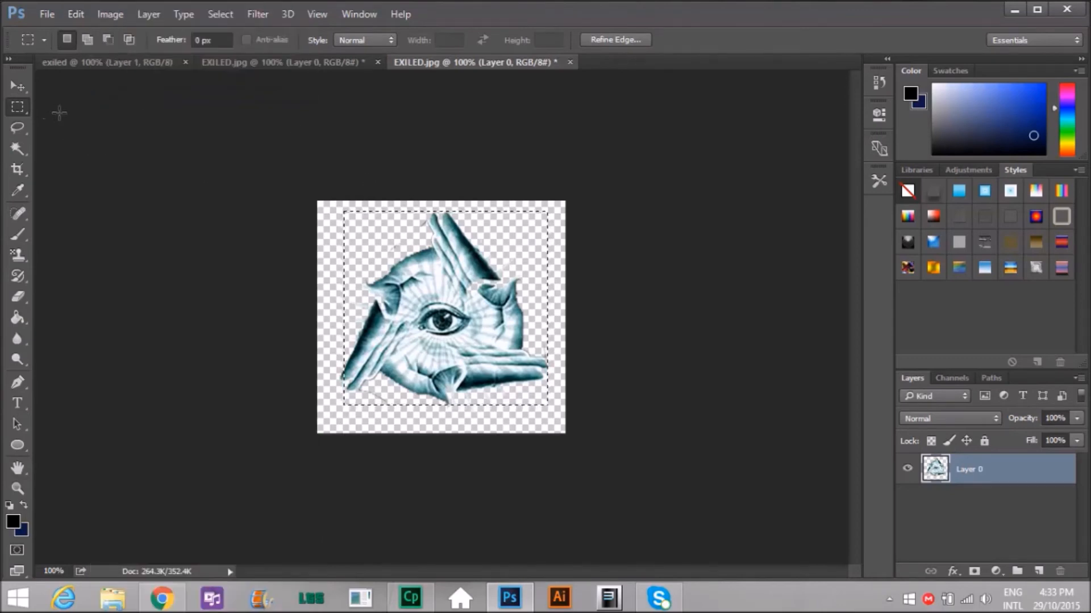
Paste the hands-and-eye image into the EXILED ILLUMINATI ring document and move it to the middle of the black circle.
click(268, 63)
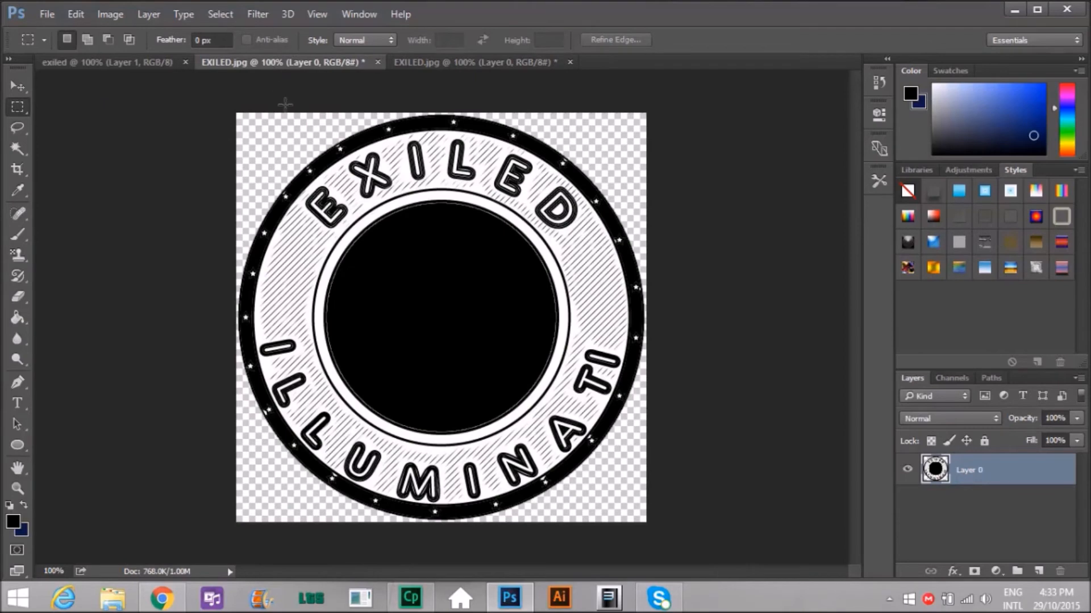
click(907, 469)
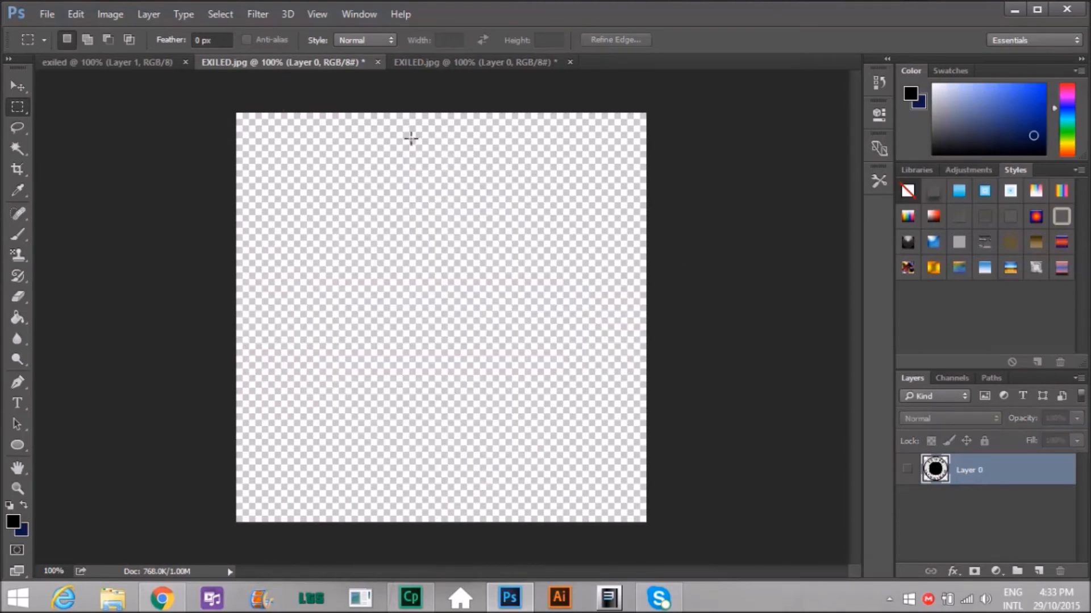
click(907, 471)
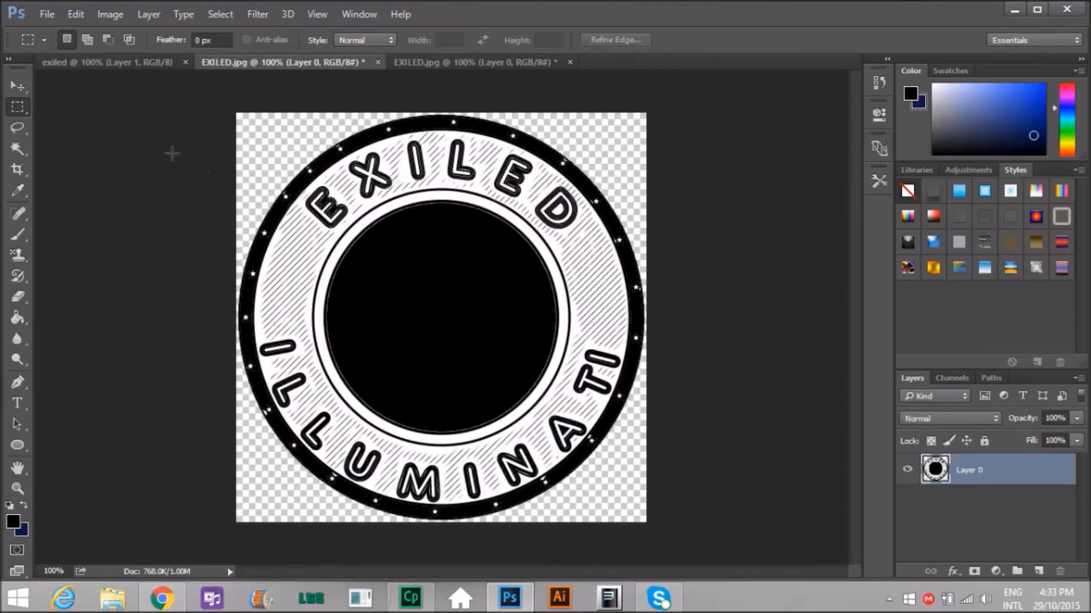
click(19, 85)
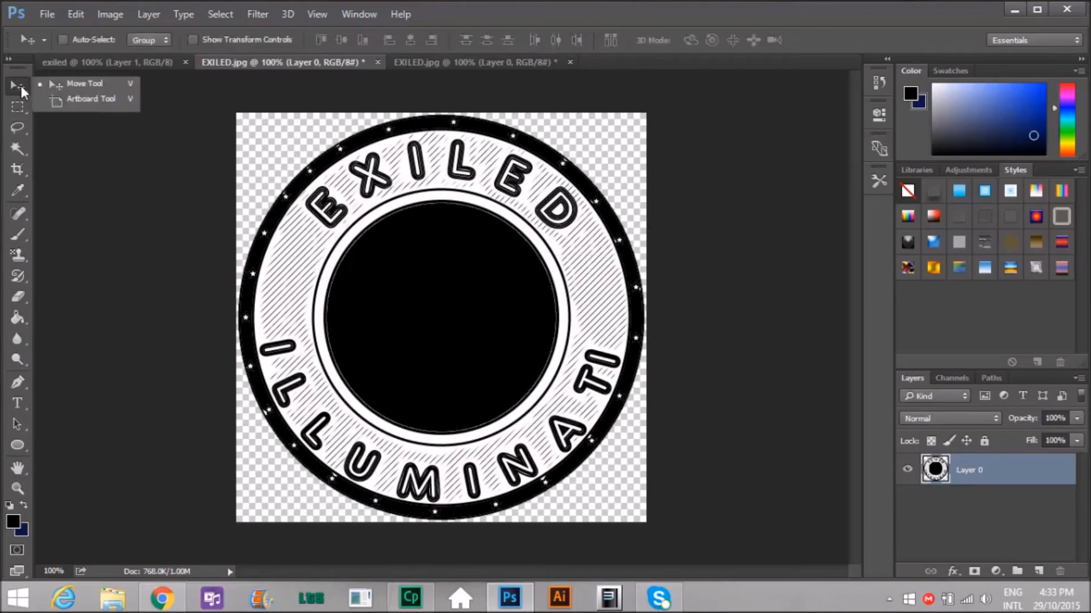
click(69, 85)
click(80, 14)
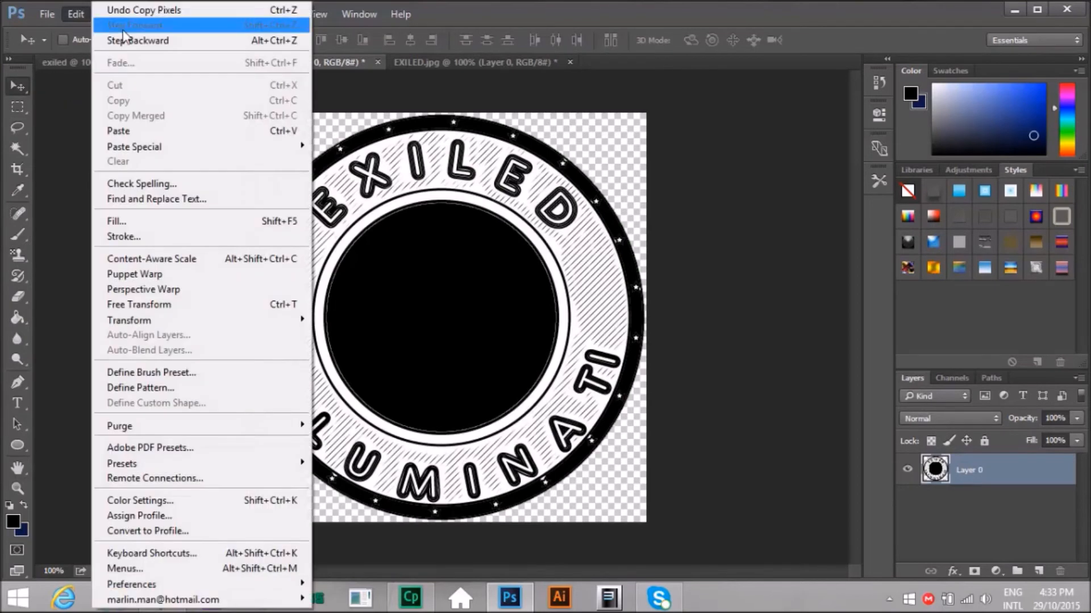
click(448, 318)
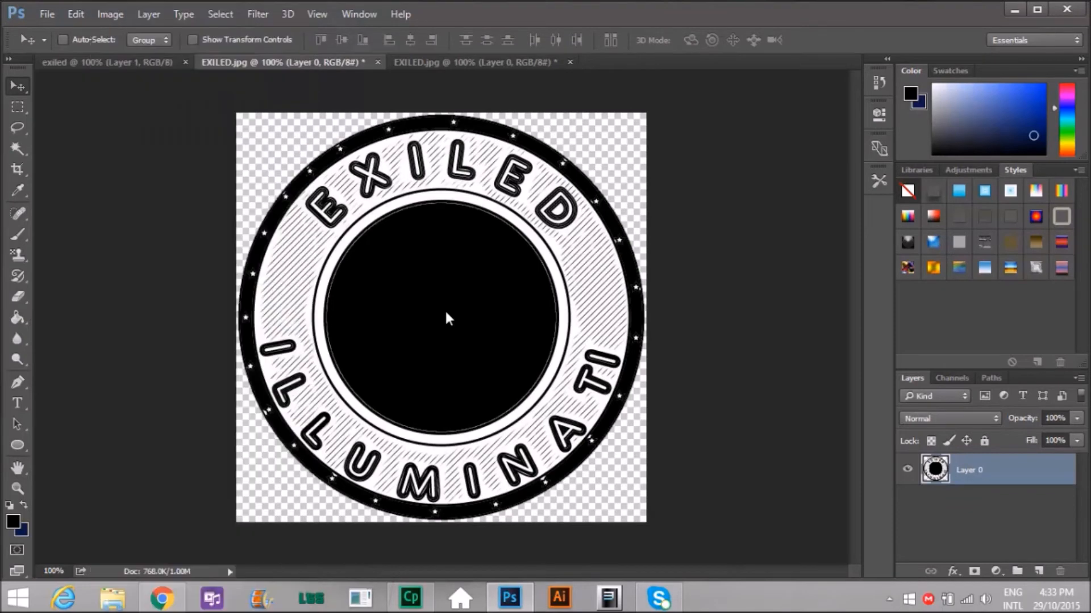
click(79, 14)
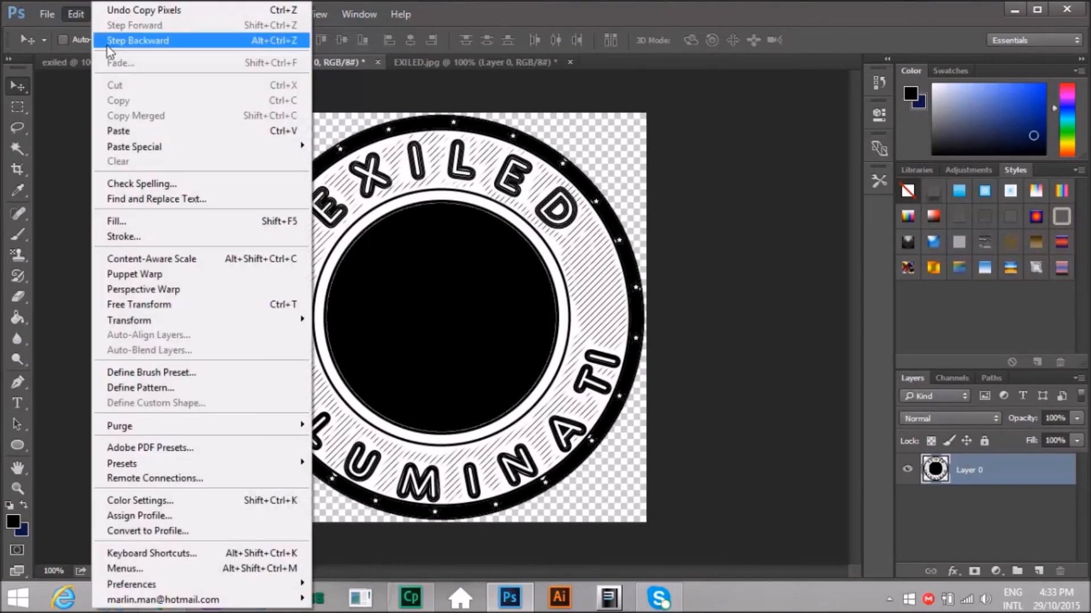
click(147, 131)
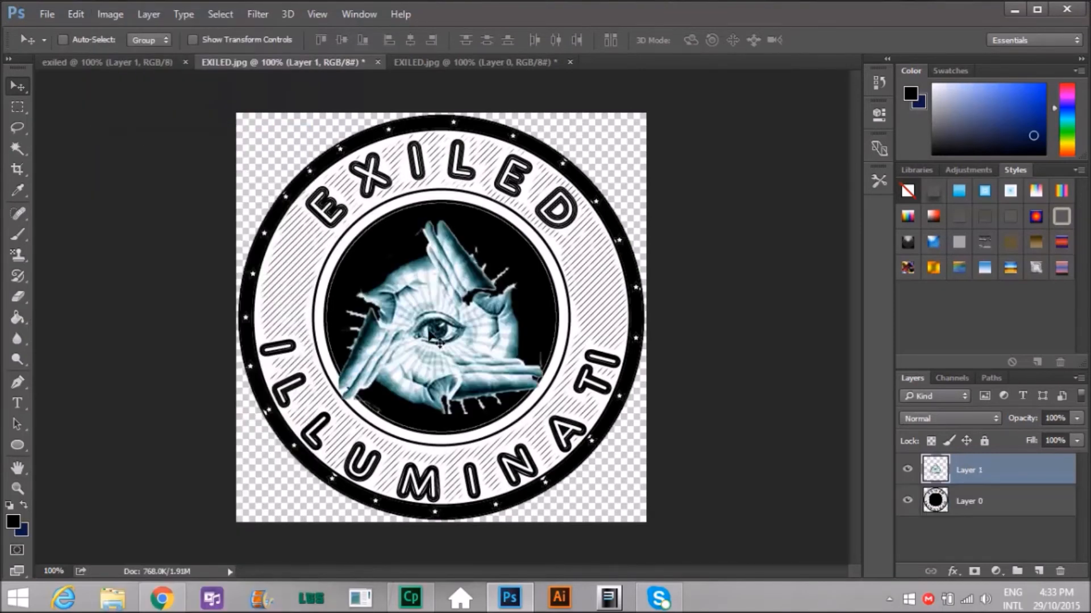
mouse_move(442, 339)
mouse_down()
mouse_move(434, 329)
mouse_move(446, 325)
mouse_move(440, 316)
mouse_move(449, 322)
mouse_up()
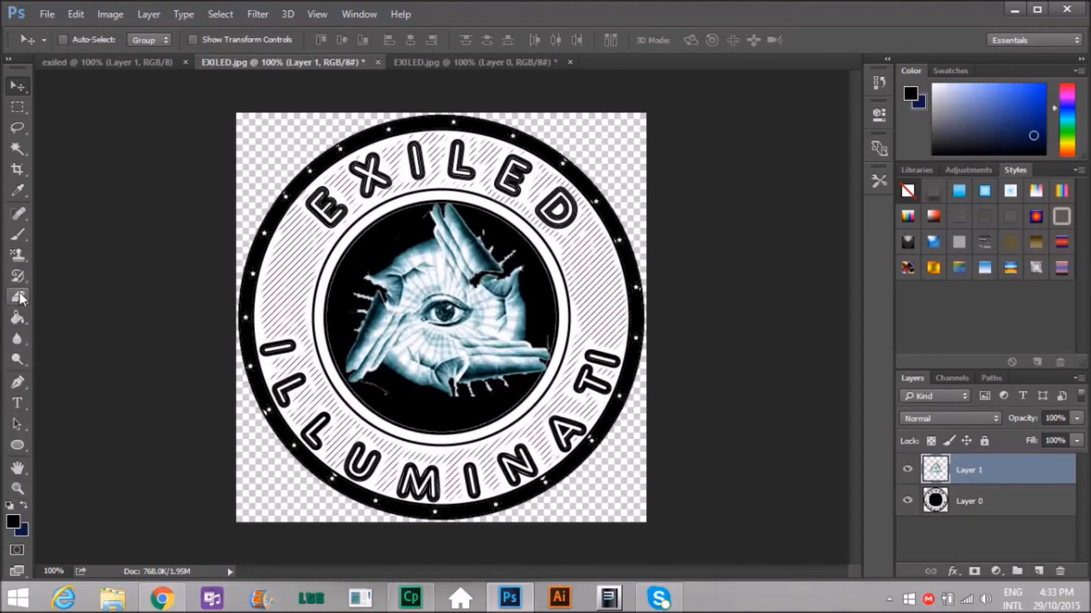
Choose the Brush Tool with the soft 12 px tip, pick near-white as the background colour, and swap it with the black foreground.
click(26, 233)
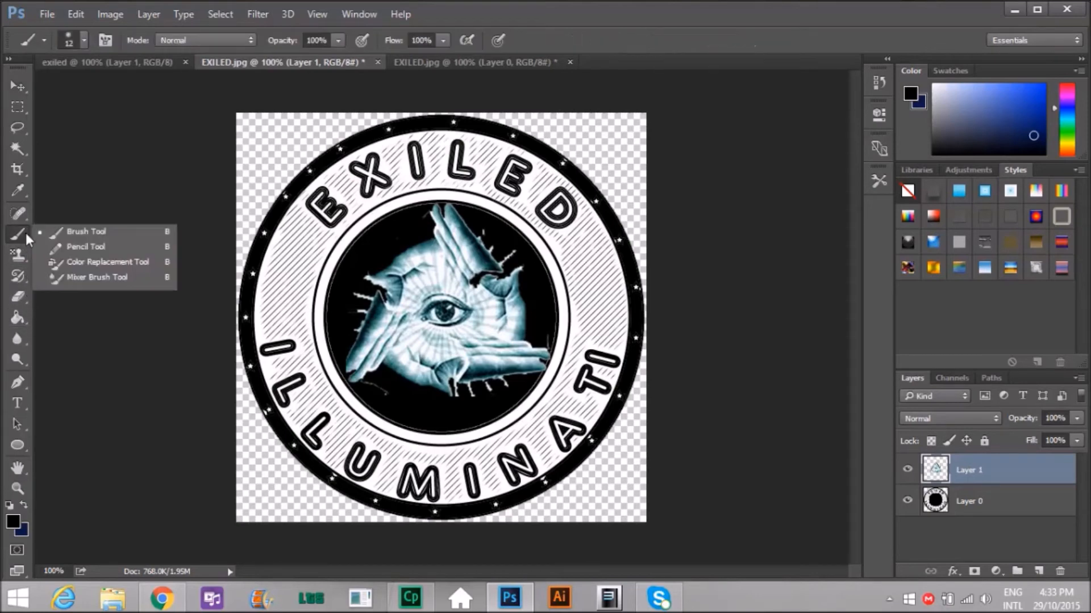
click(76, 233)
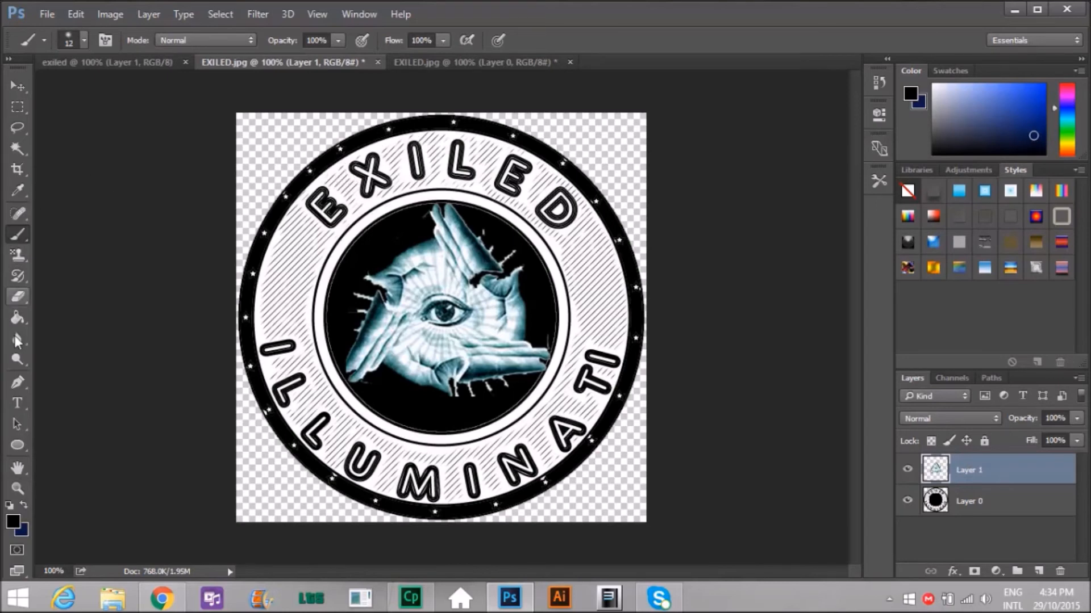
right_click(22, 238)
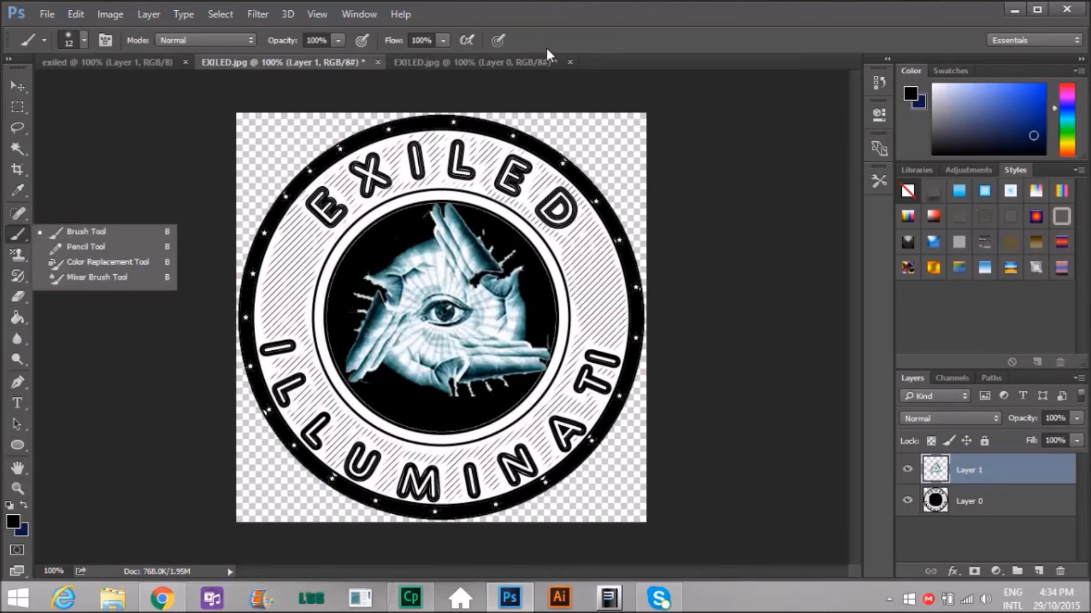
mouse_move(1035, 135)
mouse_down()
mouse_move(986, 100)
mouse_move(936, 88)
mouse_up()
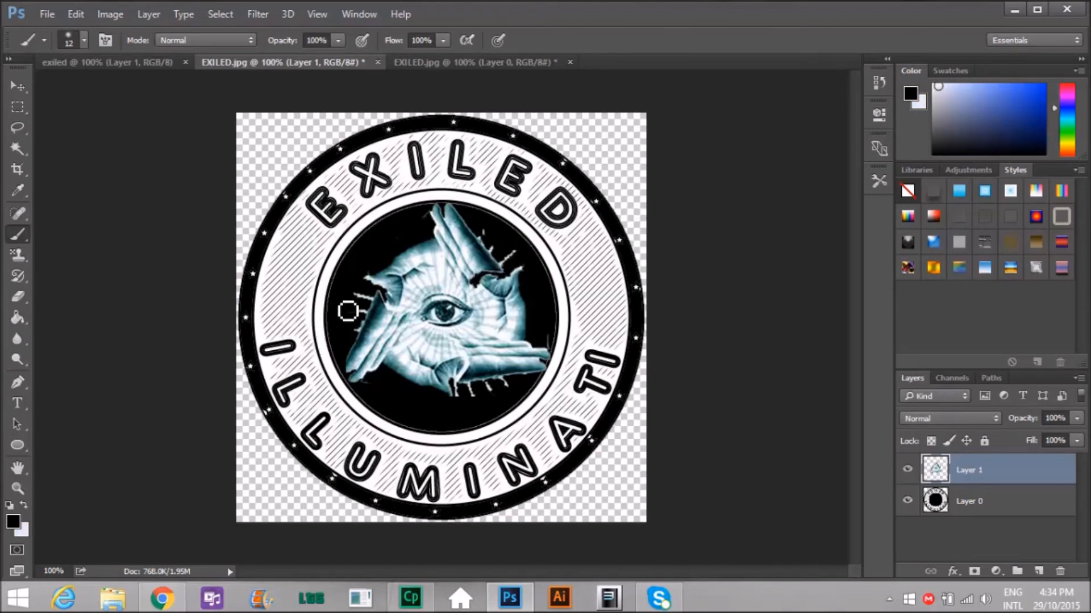
click(83, 41)
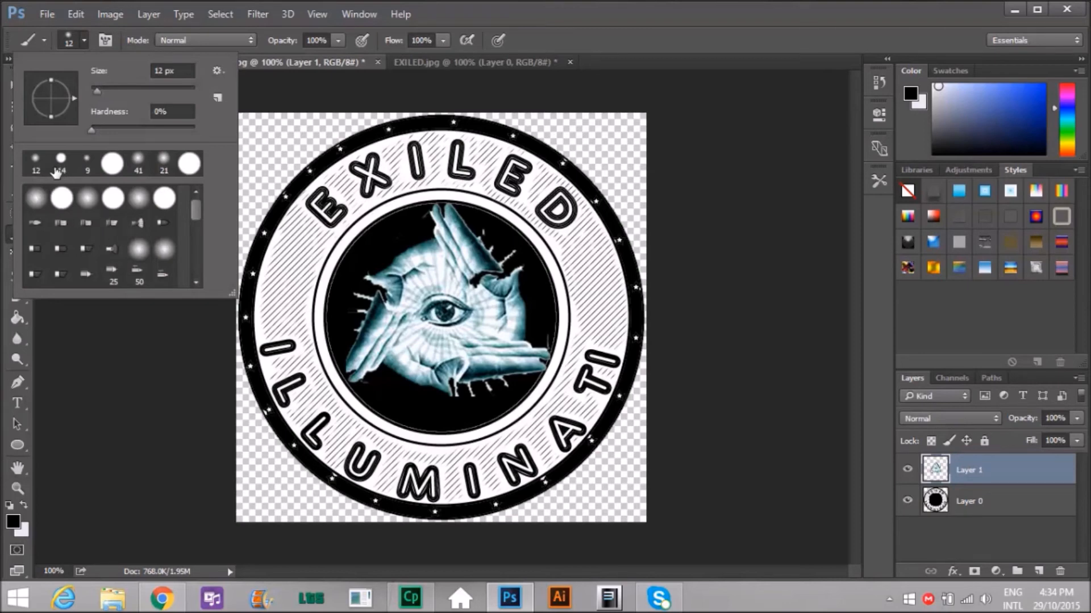
click(35, 164)
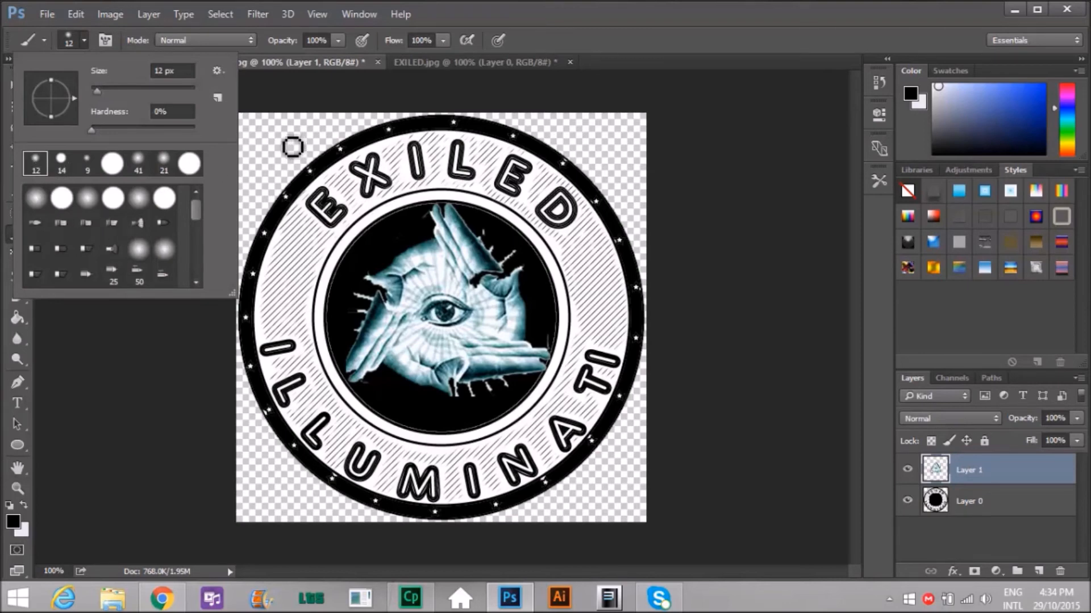
click(282, 105)
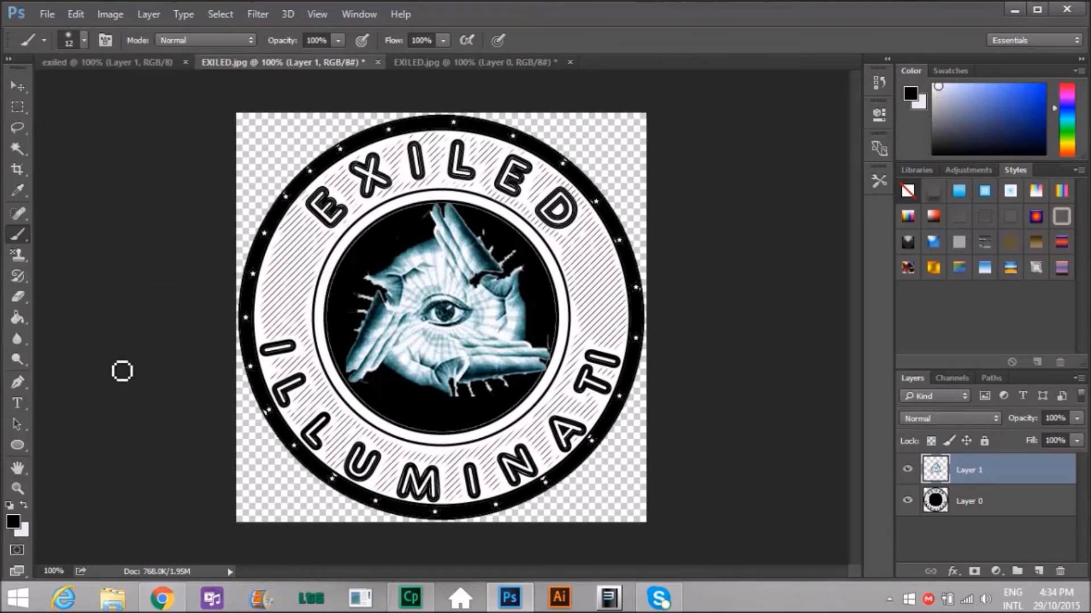
click(22, 503)
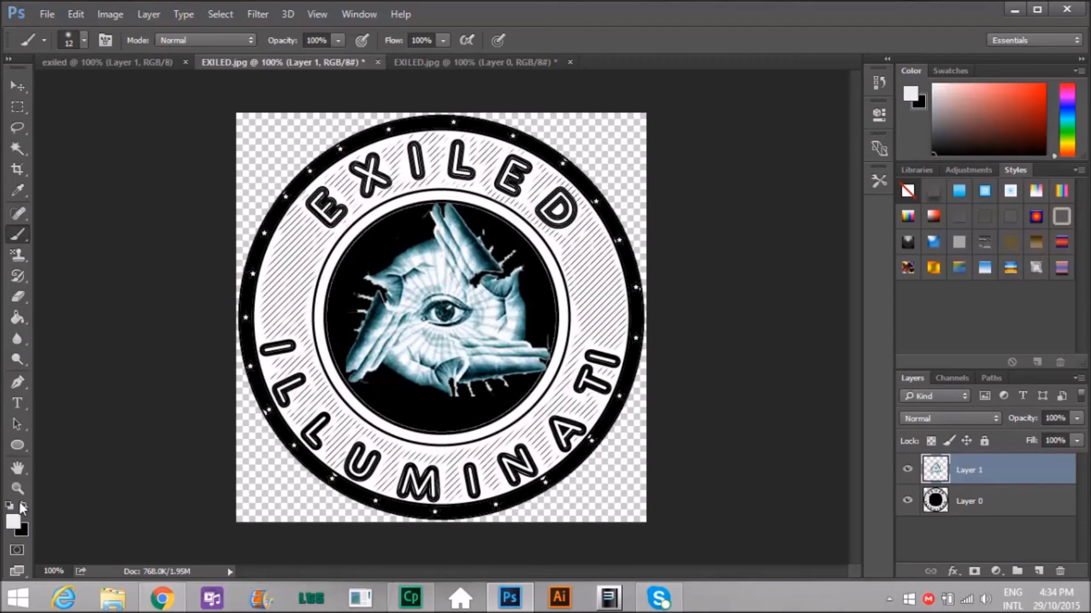
Try to paint the small spike beside the left hand white with a soft 10 px brush, and undo the stroke.
click(82, 40)
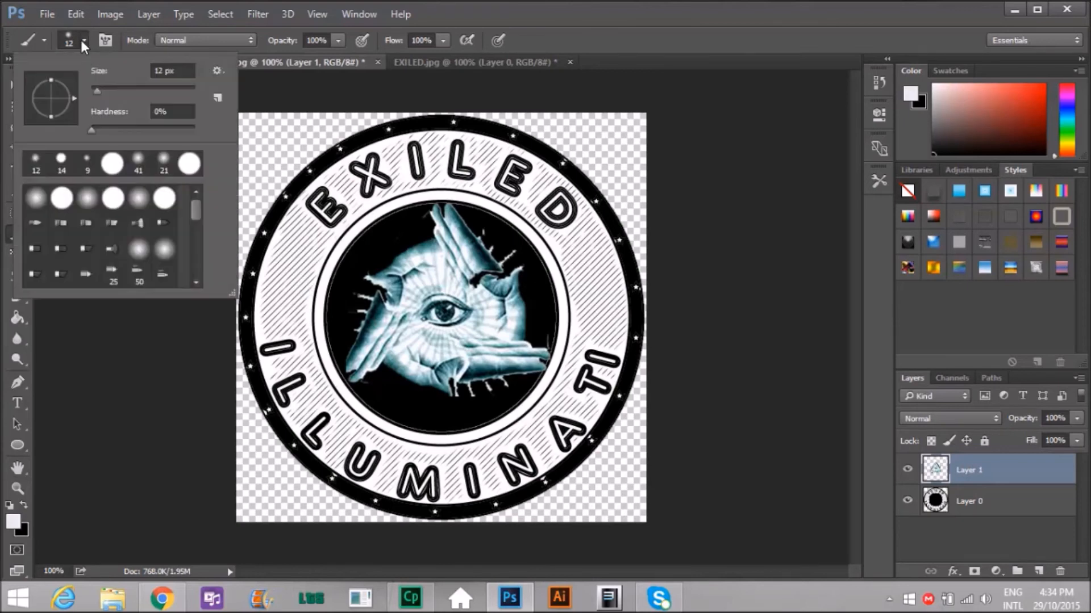
click(95, 92)
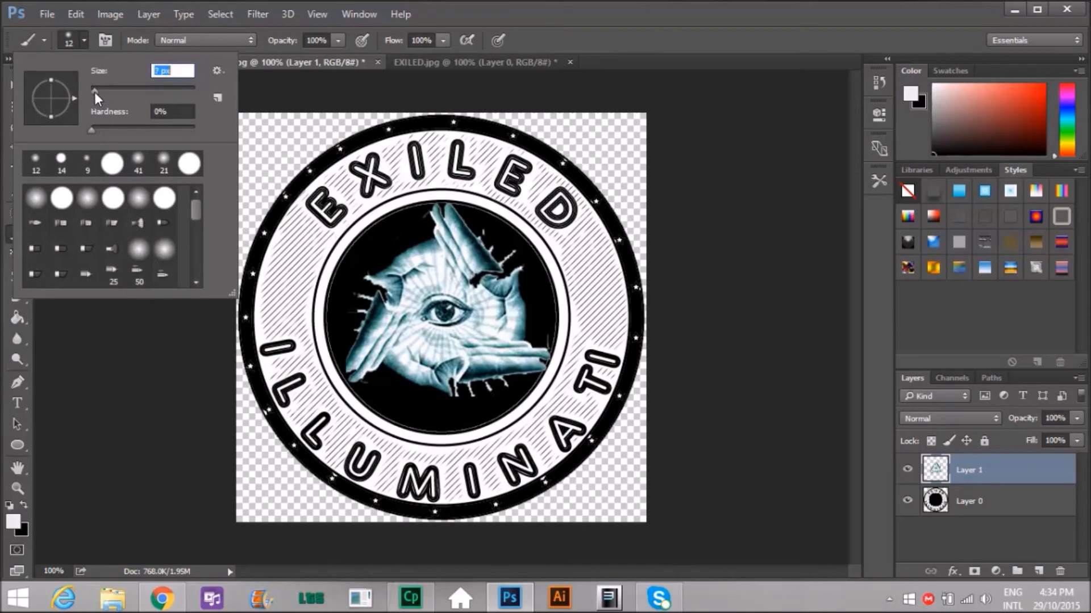
drag(95, 92, 96, 91)
click(96, 91)
key(Return)
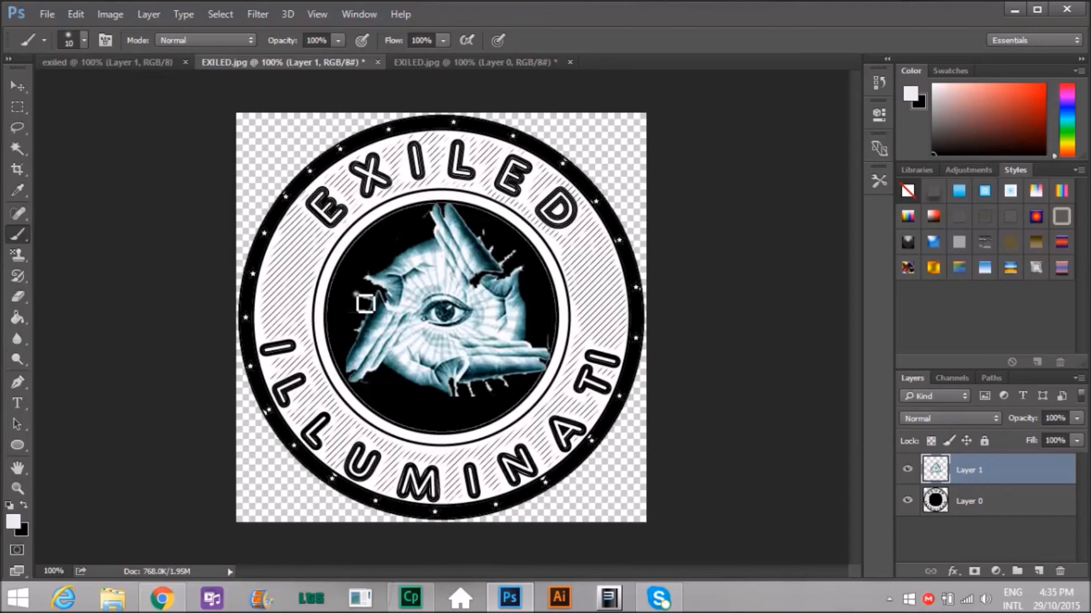
drag(356, 301, 348, 291)
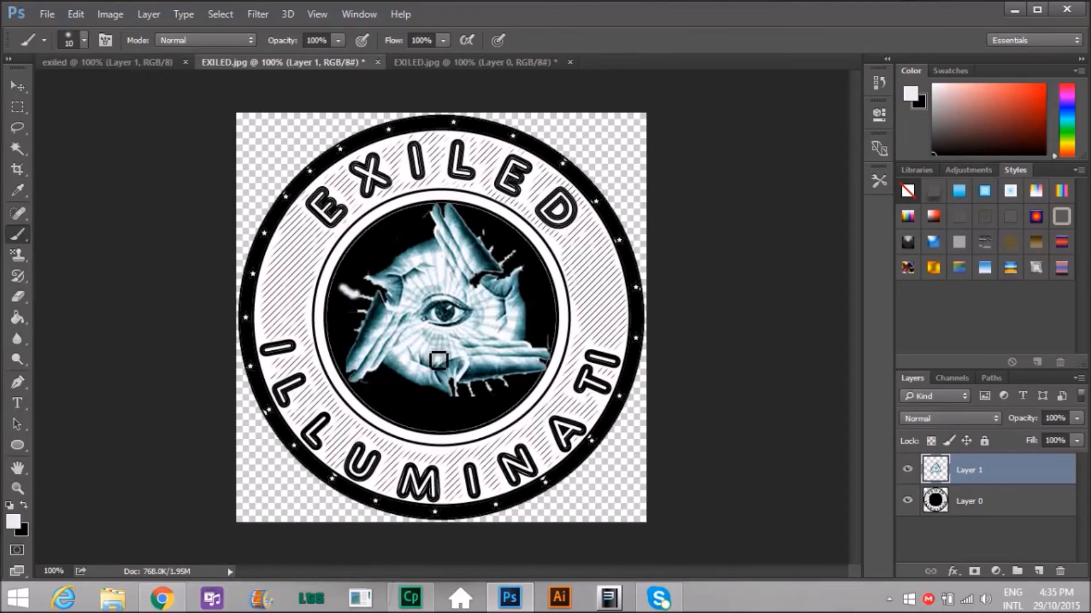
click(78, 17)
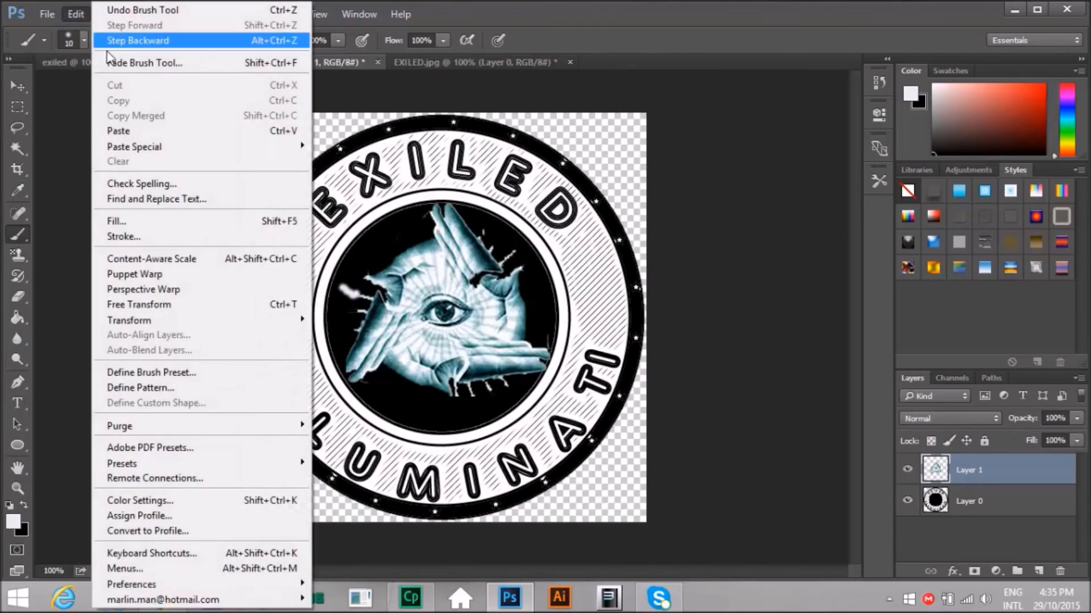
click(146, 14)
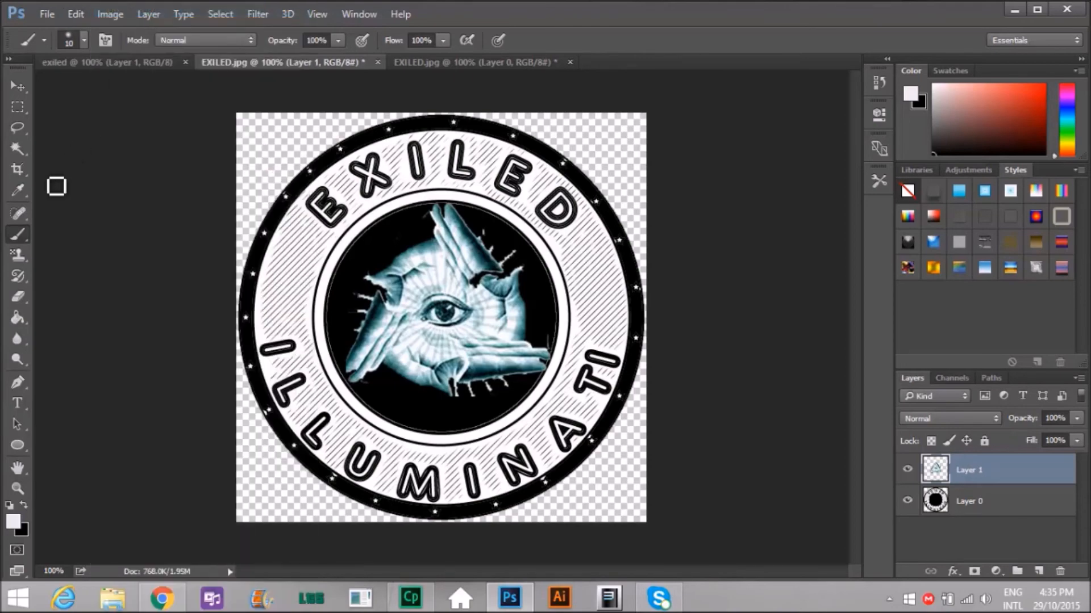
Using the Pencil Tool at 7 px and 100% hardness, draw three short wavy white rays beside the left hand.
right_click(24, 240)
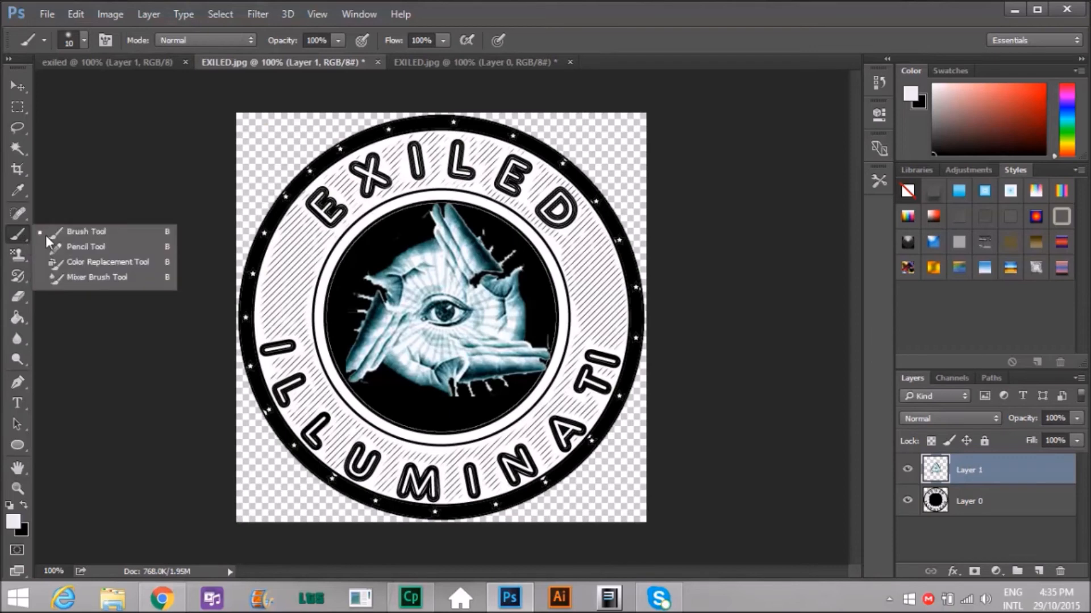
click(109, 247)
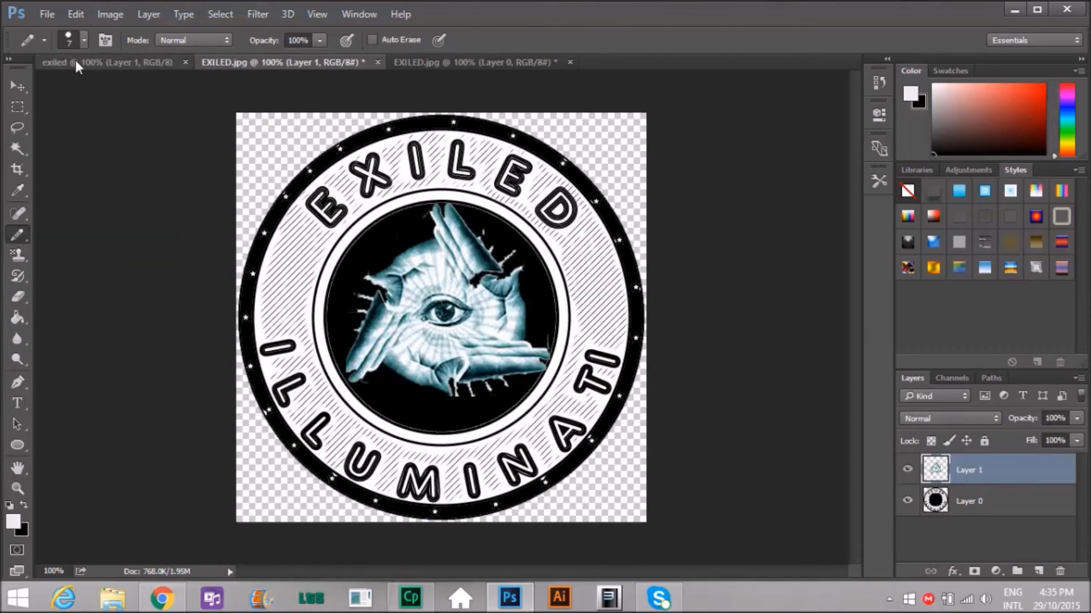
click(85, 41)
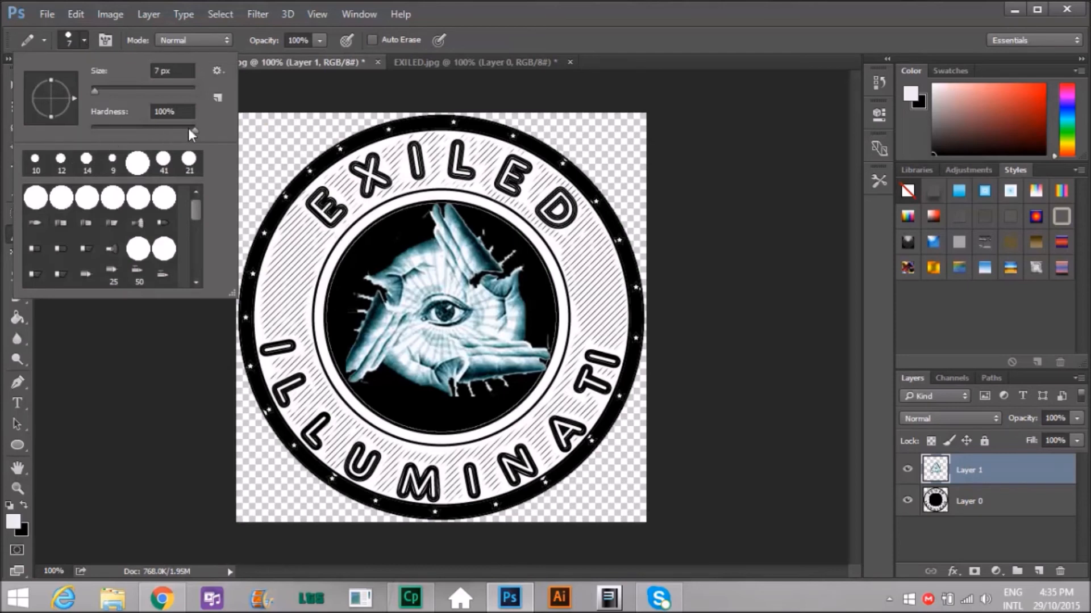
drag(196, 129, 193, 131)
click(299, 109)
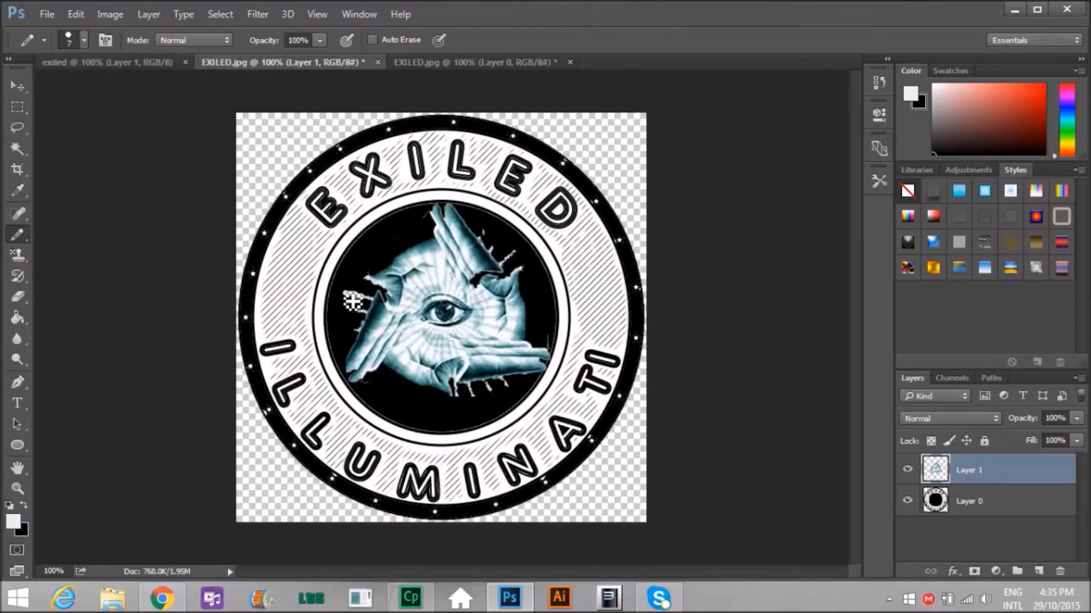
drag(347, 298, 343, 296)
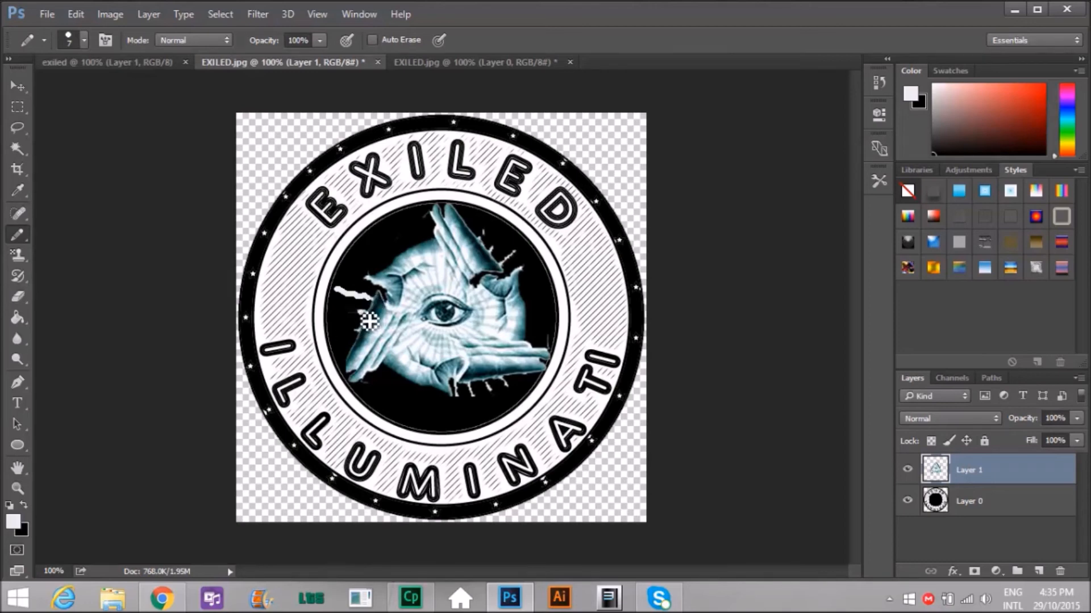
drag(360, 322, 344, 326)
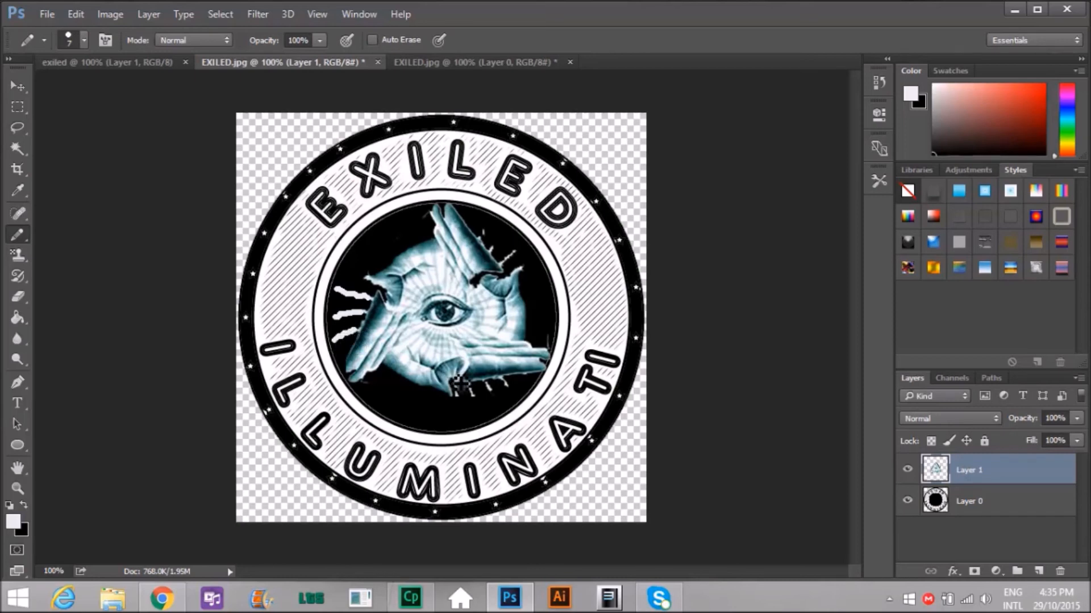
Draw three short wavy white rays below the lower hand and three more outside the upper hand.
drag(469, 386, 486, 419)
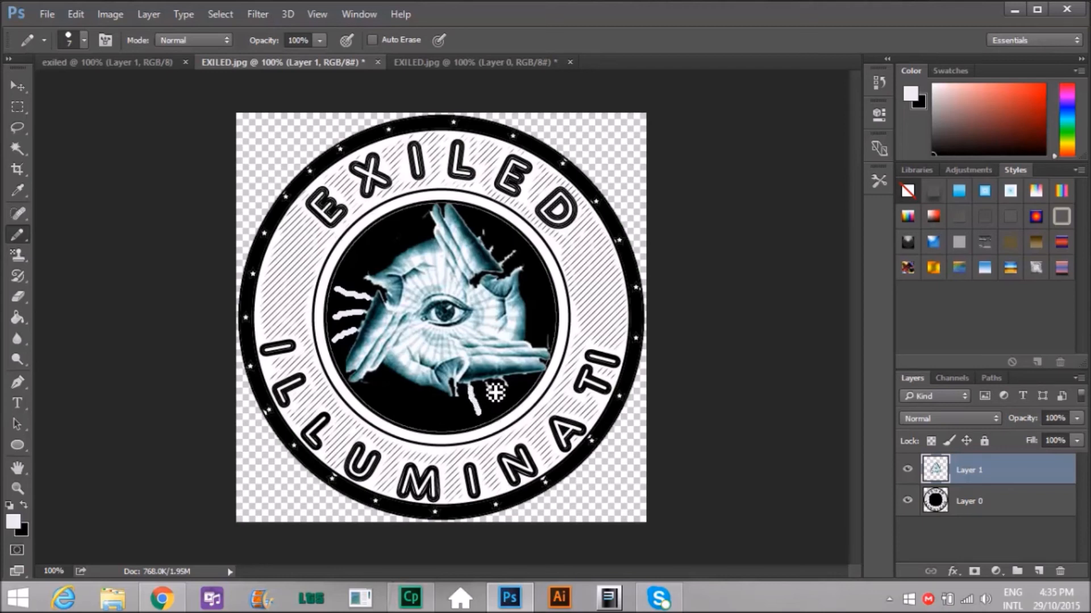
drag(484, 383, 509, 416)
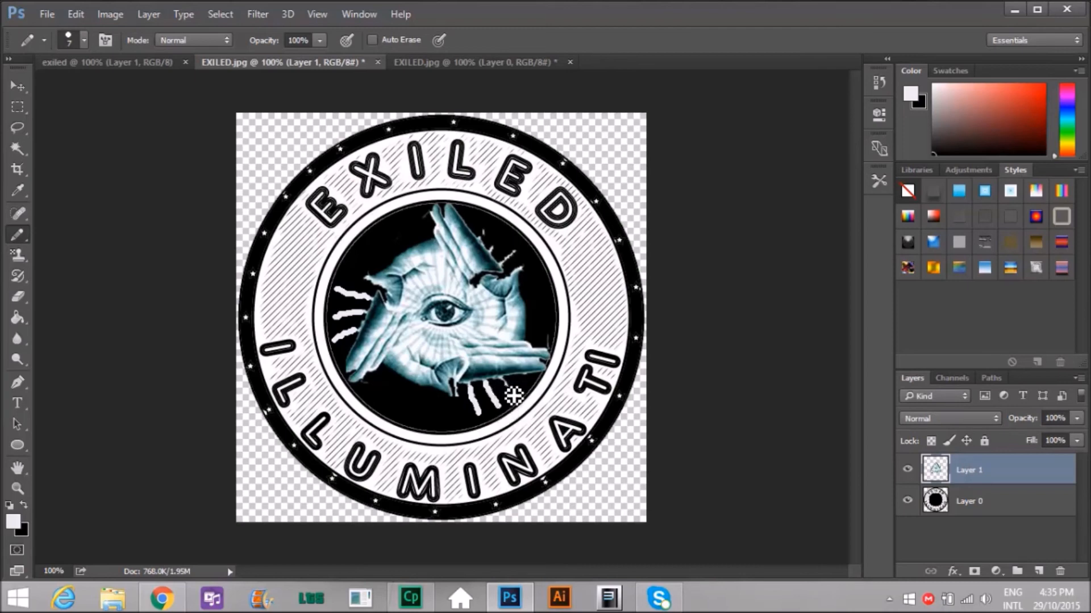
drag(512, 389, 520, 401)
drag(512, 271, 528, 257)
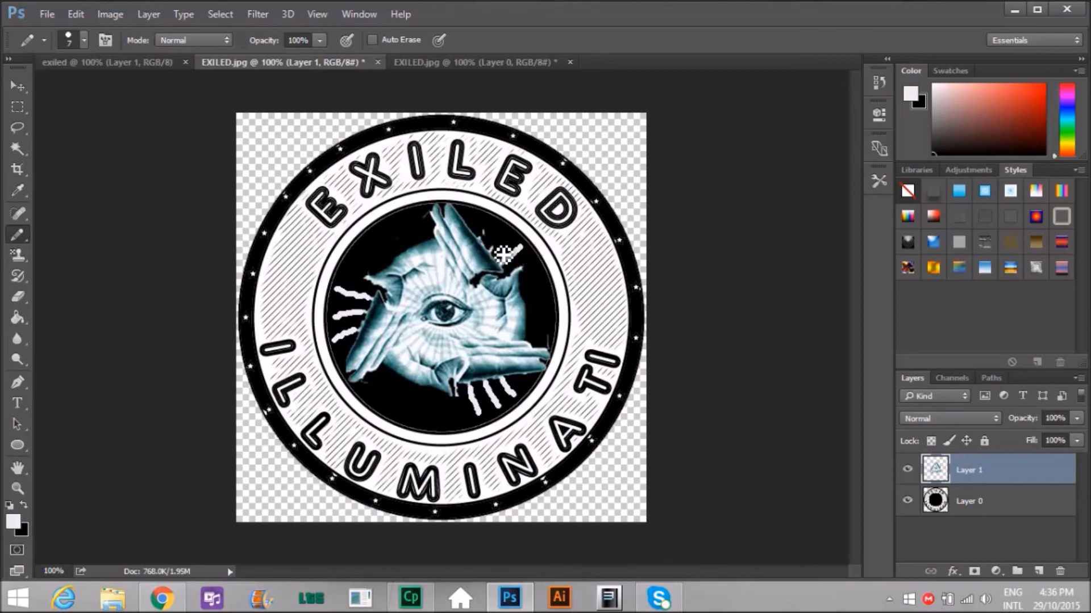
drag(501, 253, 511, 244)
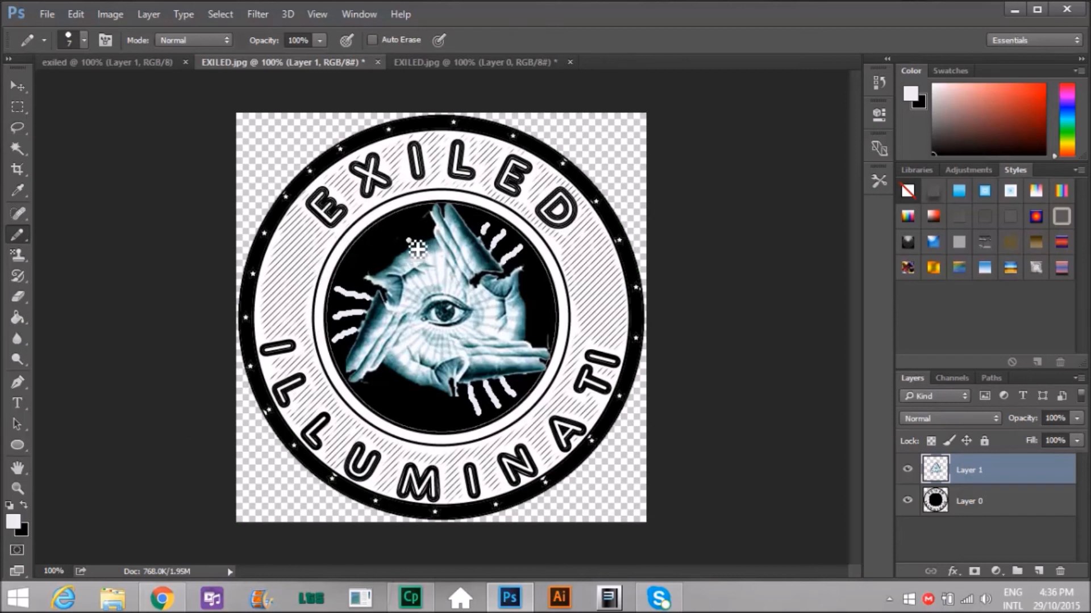
Fill the remaining gaps in the black circle with white rays at the upper left, below the eye image and along its right side.
drag(404, 226, 408, 241)
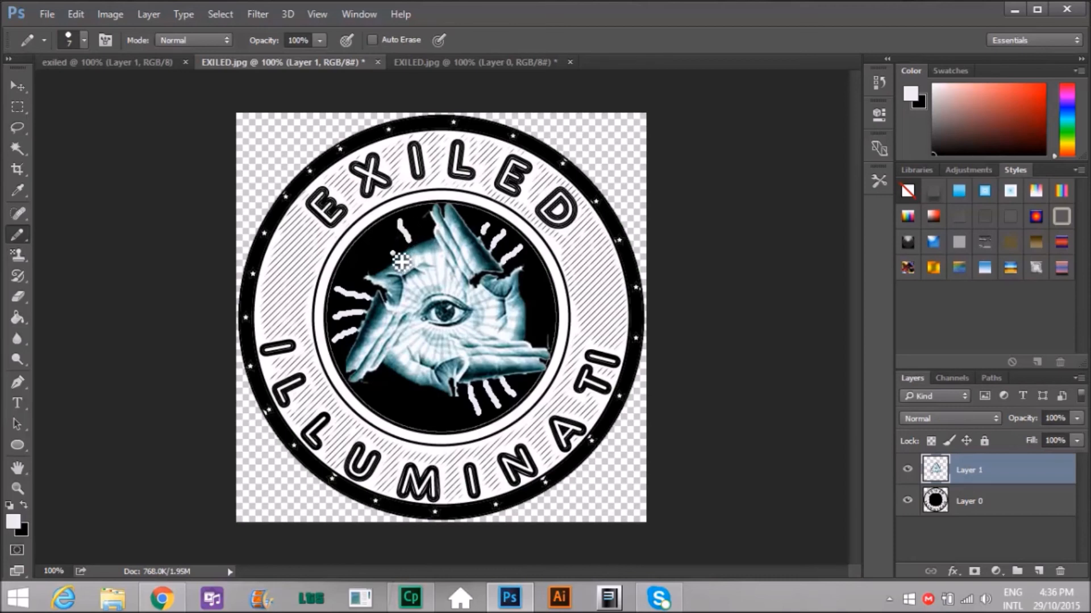
drag(382, 230, 393, 249)
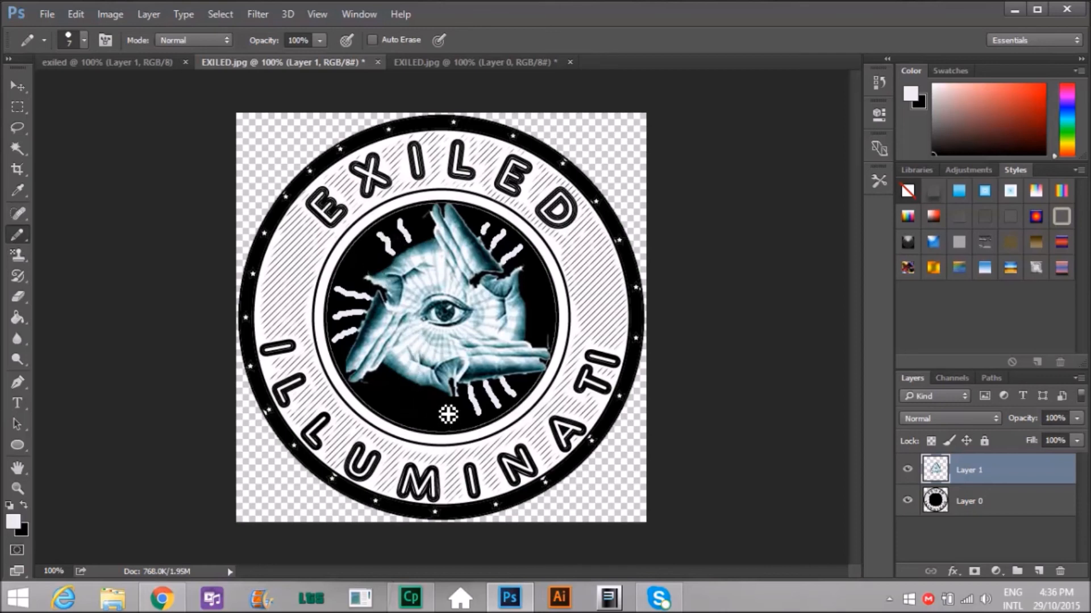
drag(447, 414, 450, 432)
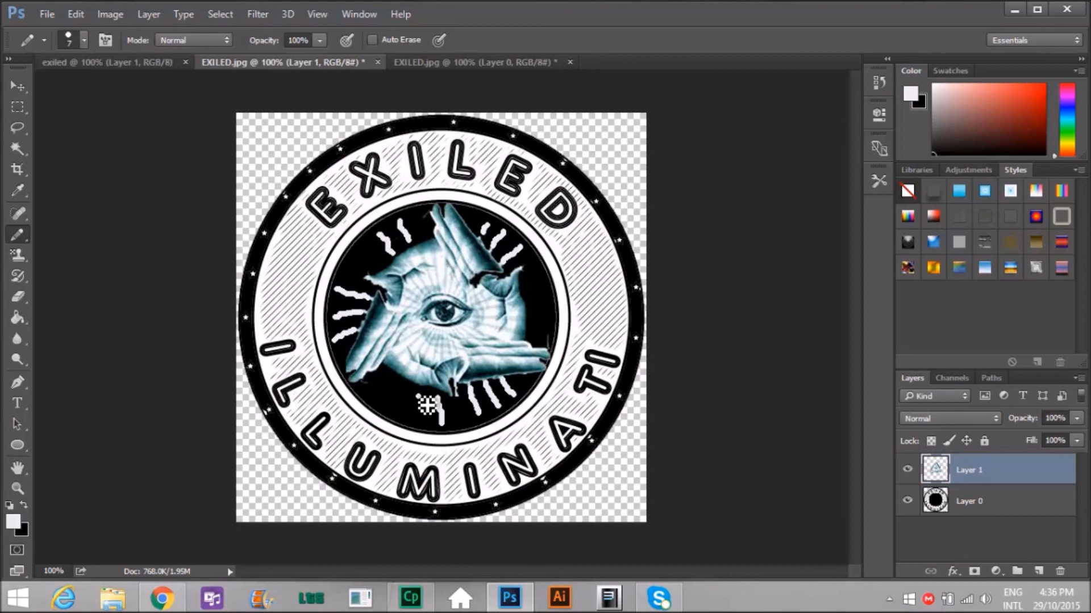
drag(419, 399, 414, 413)
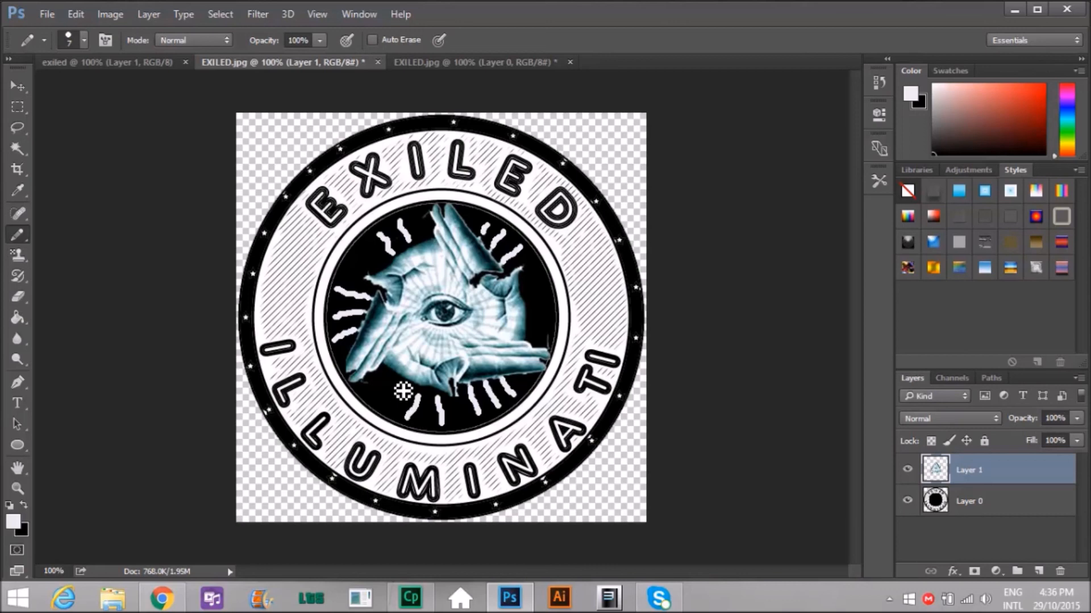
drag(404, 391, 390, 407)
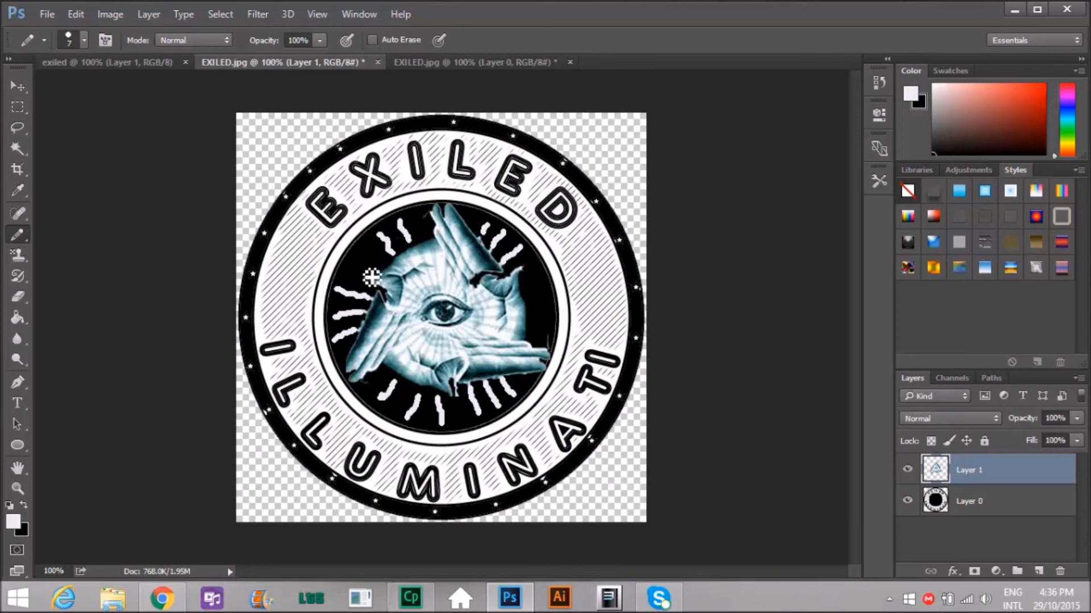
drag(372, 277, 363, 270)
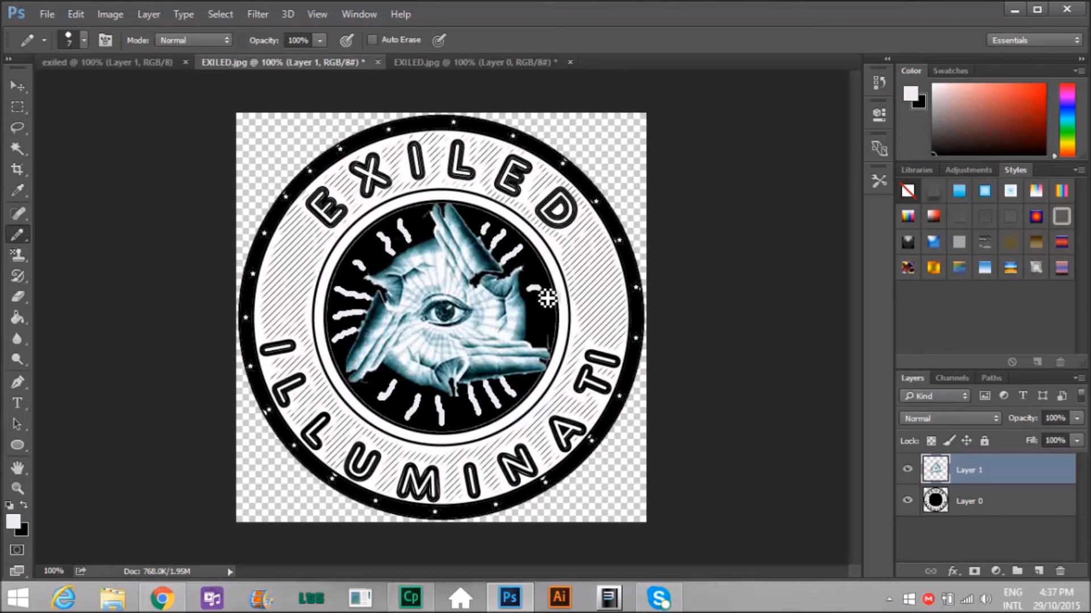
drag(543, 321, 556, 319)
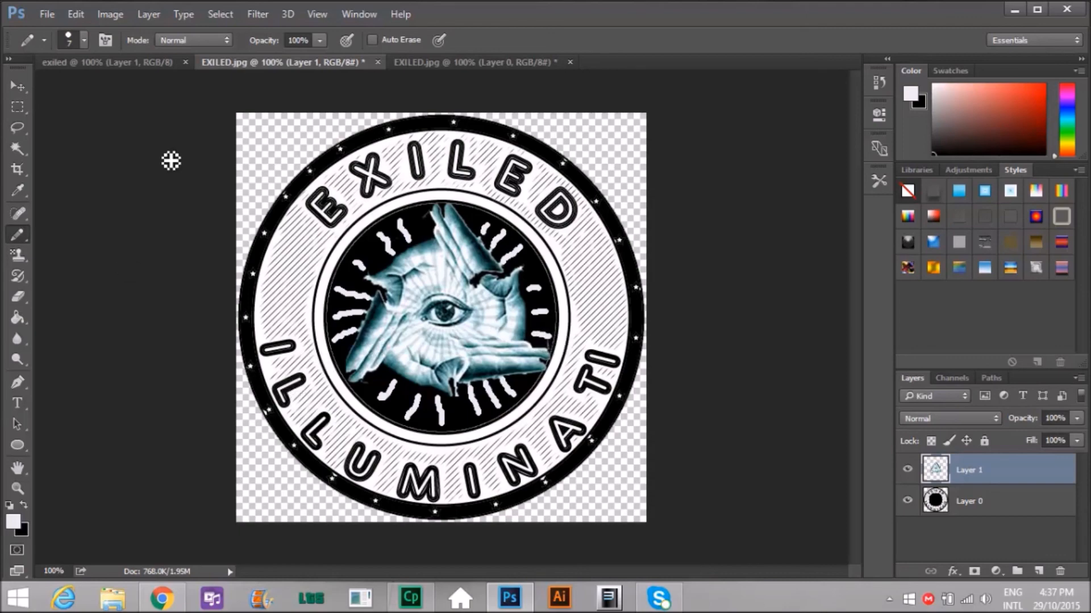
click(46, 15)
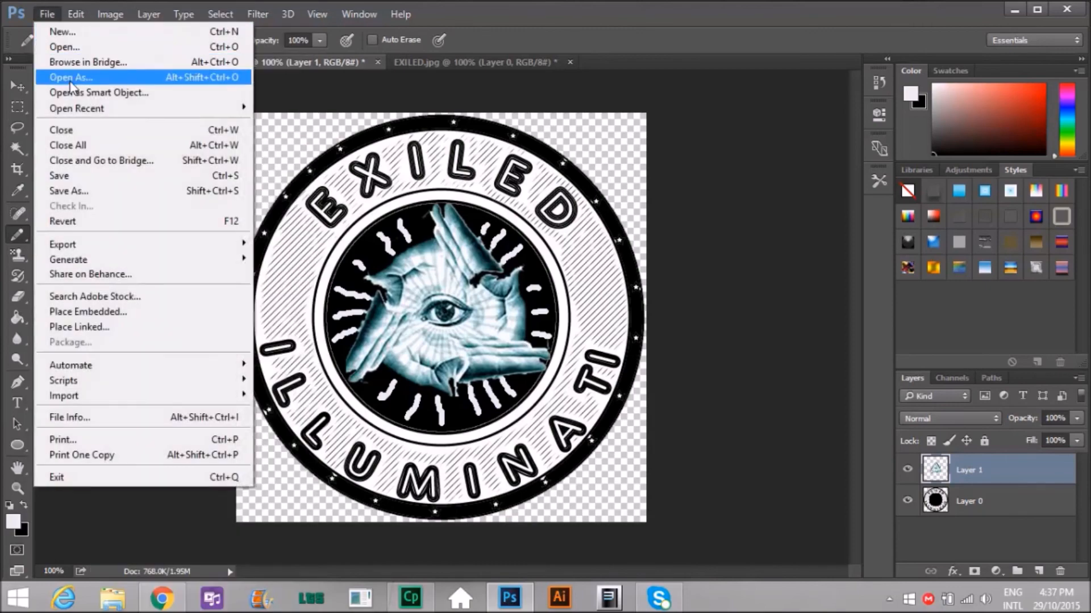
click(69, 190)
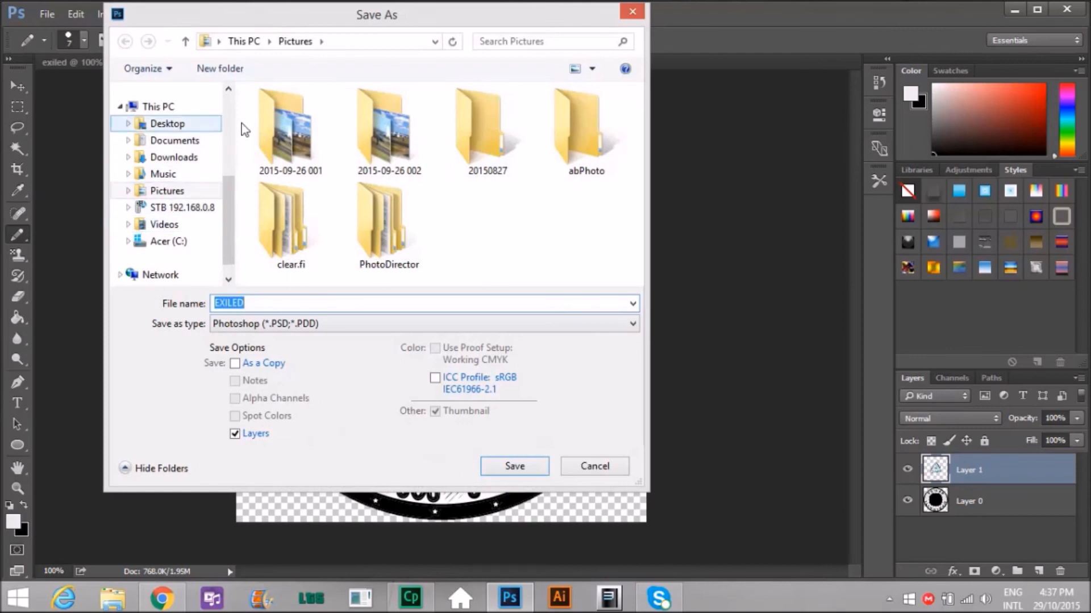
click(631, 14)
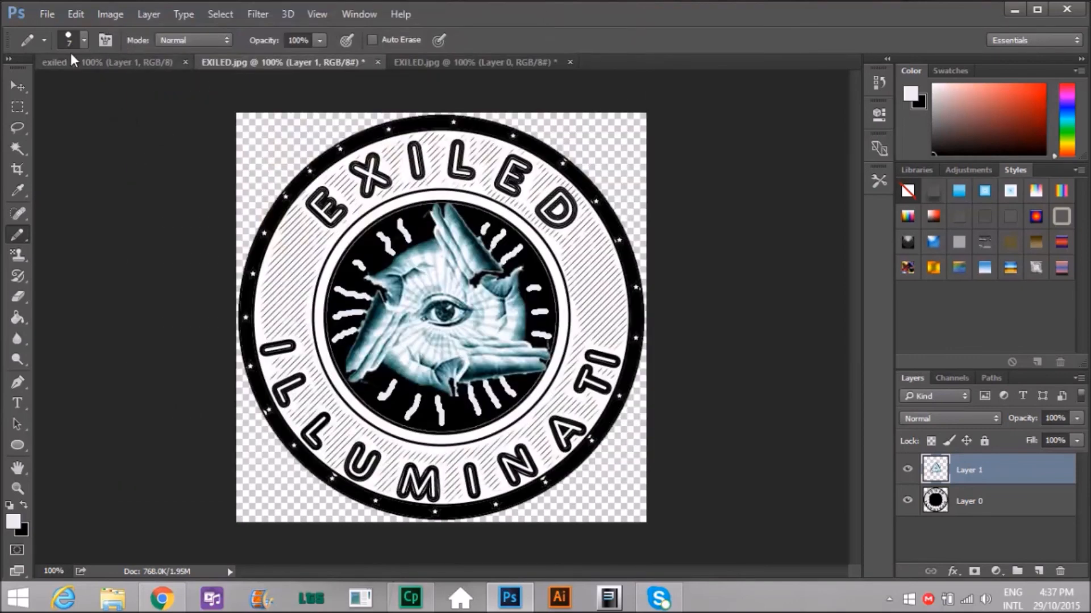
Quick-export the emblem as a PNG named EXILED in the Pictures folder, and open the exported image to check it.
click(48, 16)
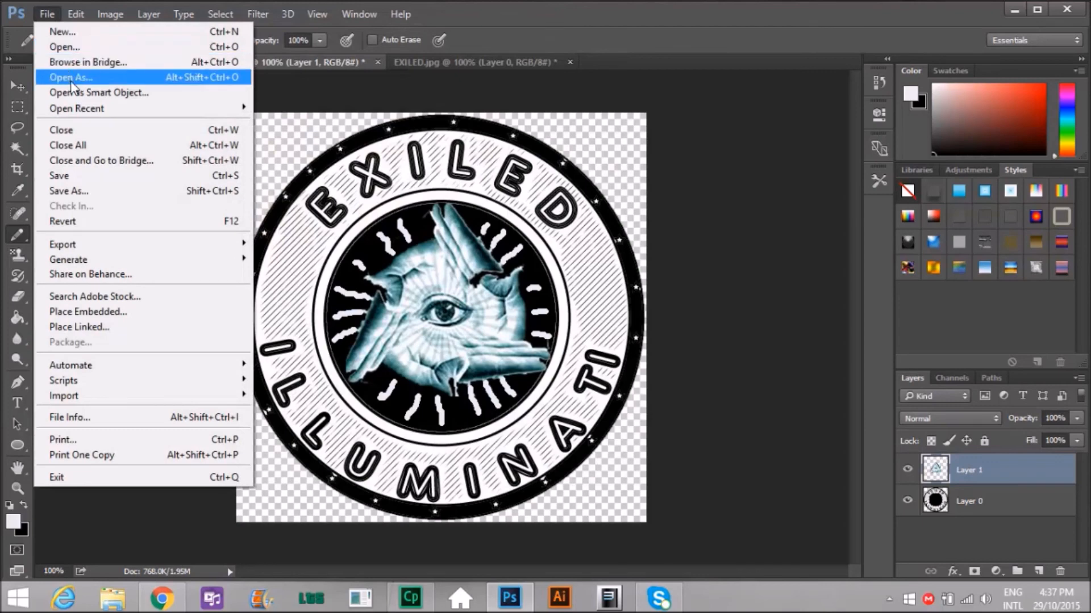
mouse_move(81, 248)
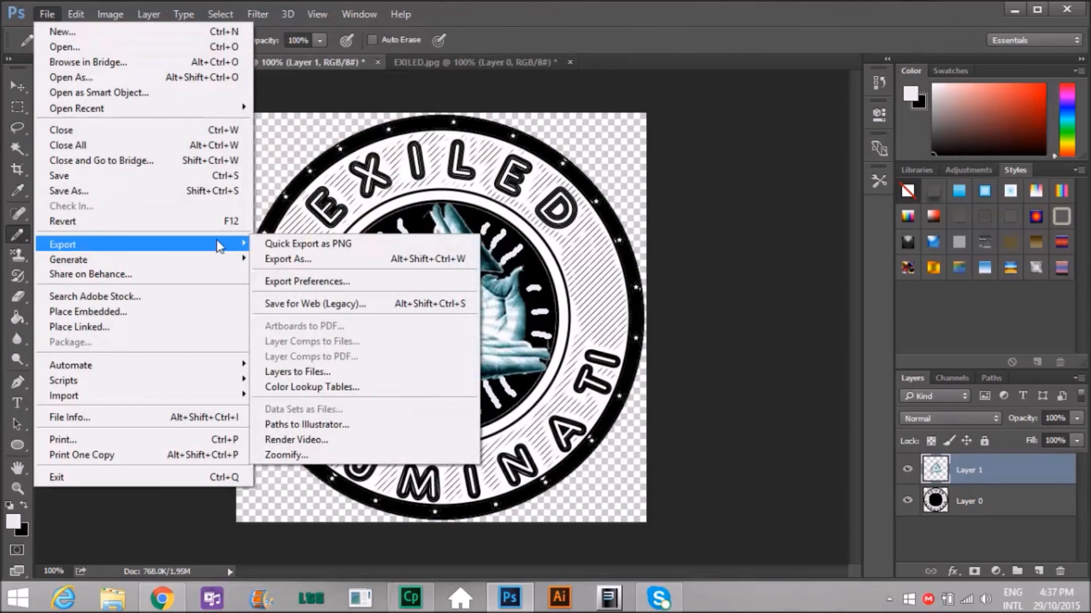
click(281, 243)
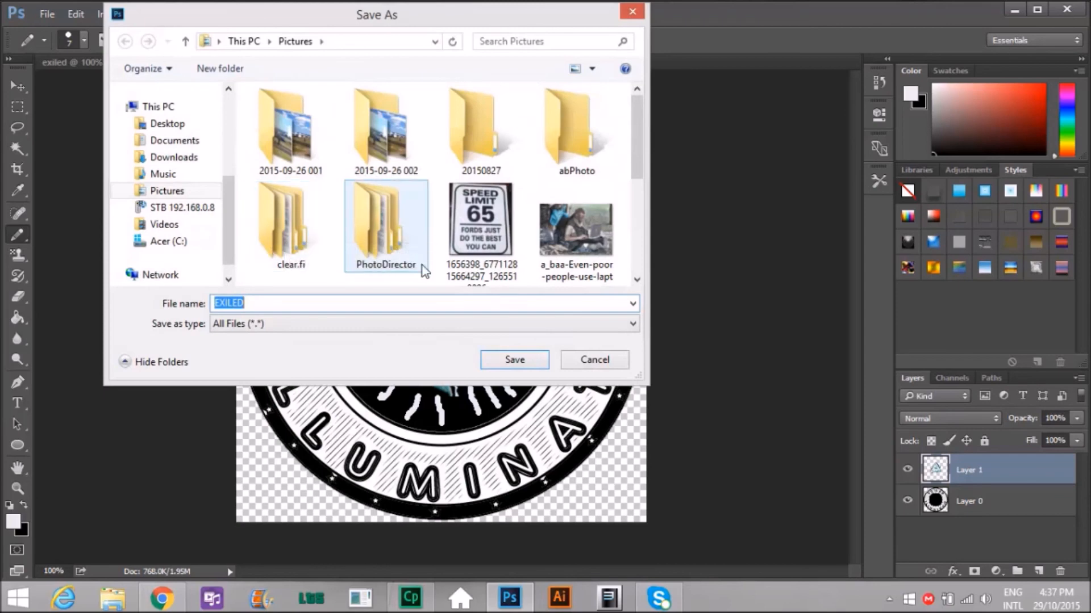
click(513, 363)
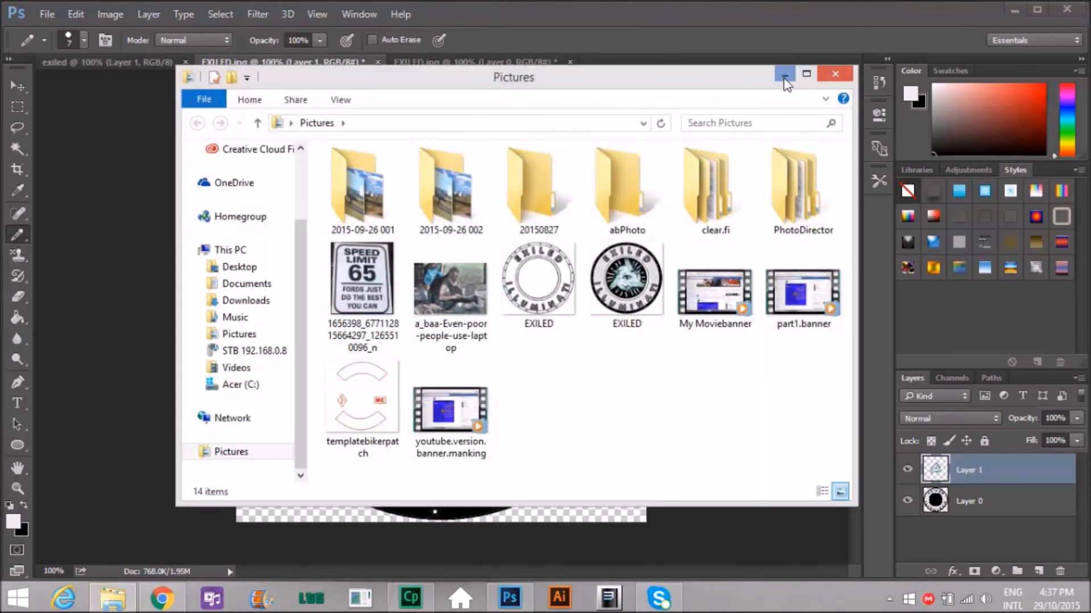
double_click(632, 275)
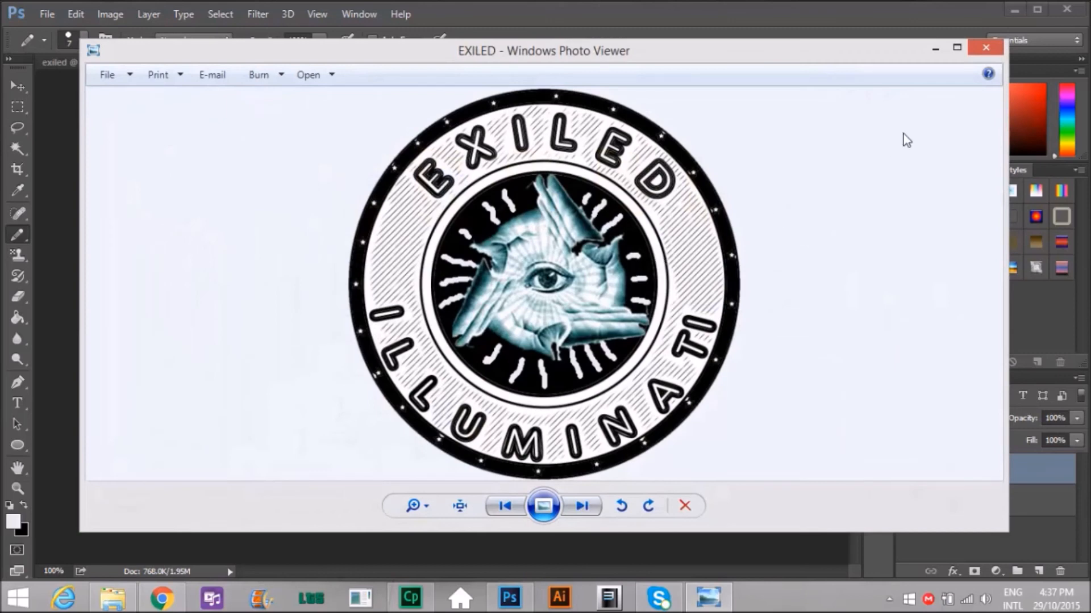
click(987, 50)
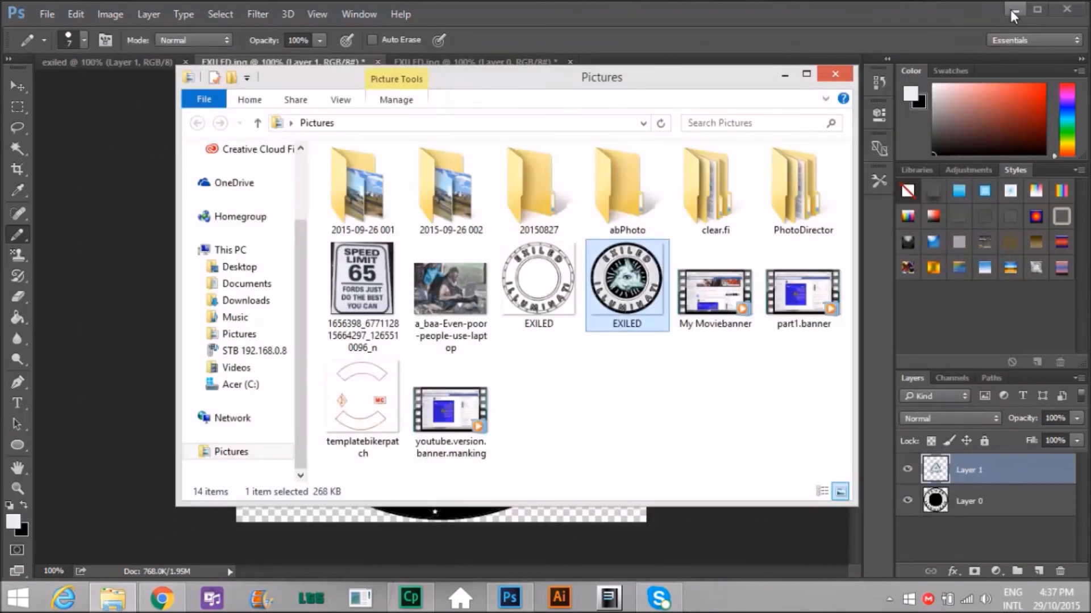